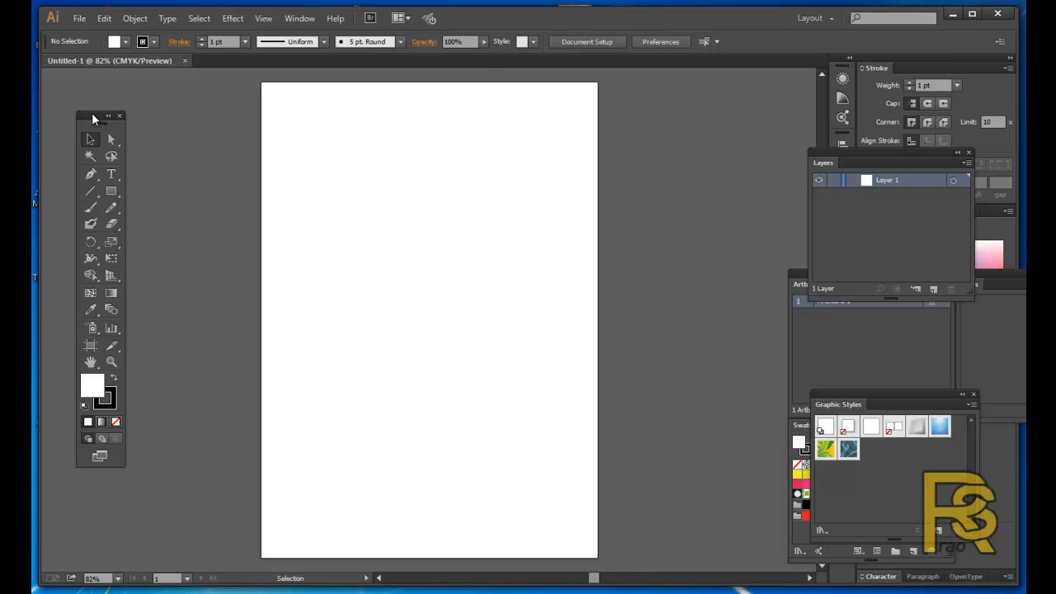
Tear off the shape tools as a floating palette and place it next to the toolbox.
drag(90, 113, 94, 114)
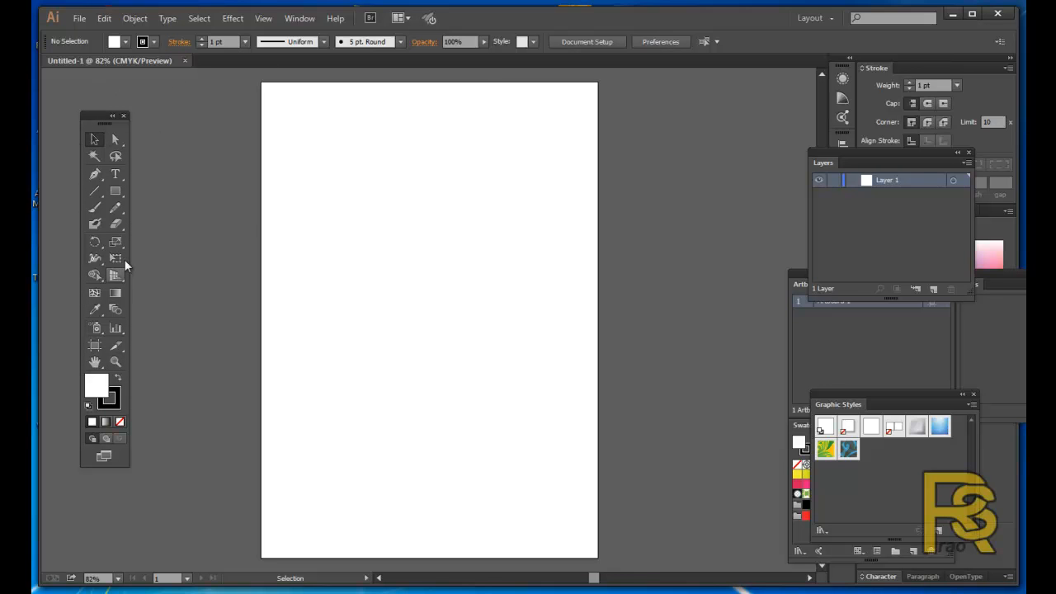
drag(117, 191, 99, 110)
drag(99, 241, 272, 236)
drag(179, 202, 235, 174)
click(303, 175)
drag(114, 190, 271, 228)
drag(154, 198, 196, 165)
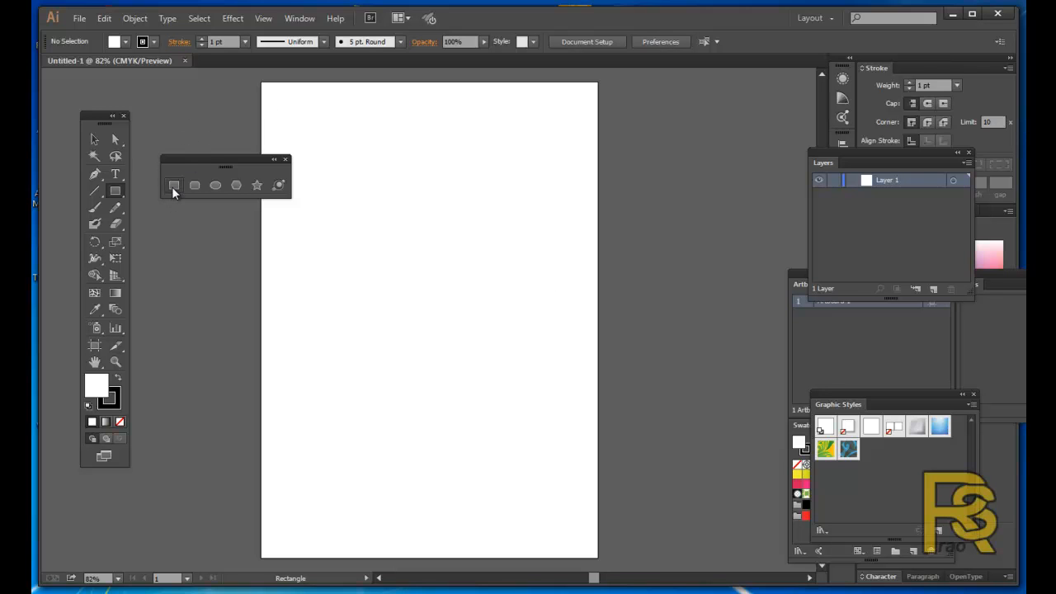
drag(201, 158, 185, 150)
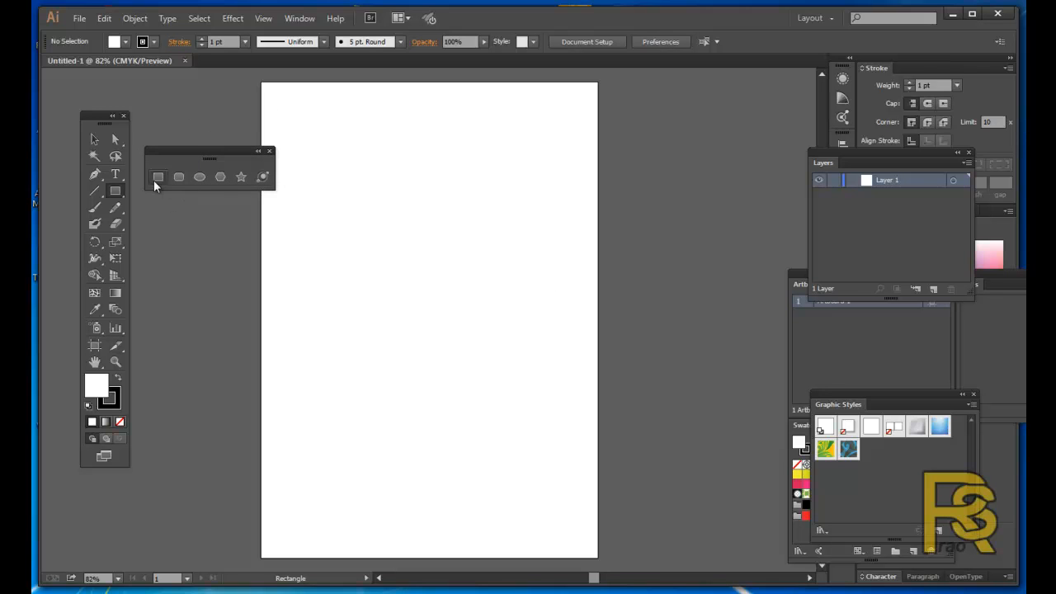
Draw a rectangle, a circle, a hexagon and a five-pointed star in separate spots on the artboard.
drag(319, 180, 455, 290)
click(200, 177)
drag(355, 350, 486, 482)
click(221, 176)
drag(502, 177, 489, 212)
click(241, 177)
drag(561, 287, 607, 333)
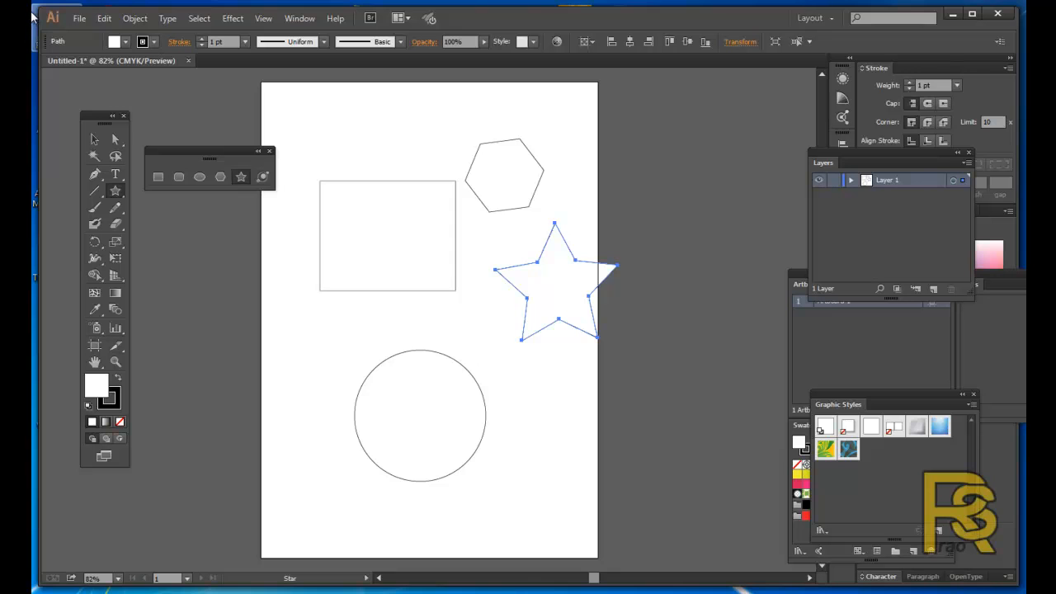
Delete the rectangle, circle, hexagon and star together from the artboard.
click(96, 140)
drag(302, 124, 658, 497)
key(Delete)
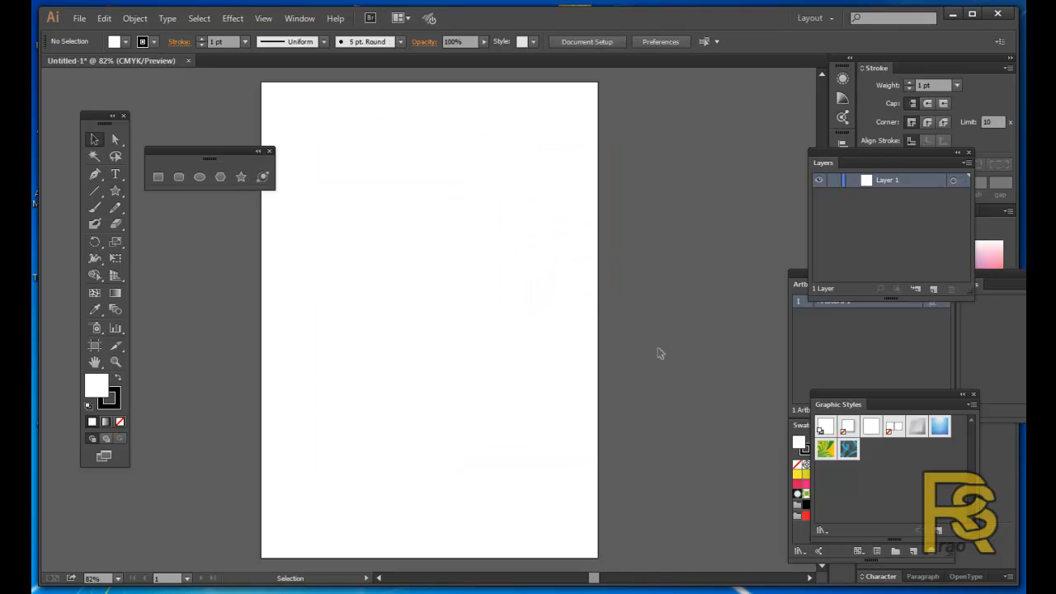
Draw a rectangle about 5.1 by 3.3 in on the artboard and fill it with purple, RGB 129, 24, 178.
drag(159, 148, 162, 130)
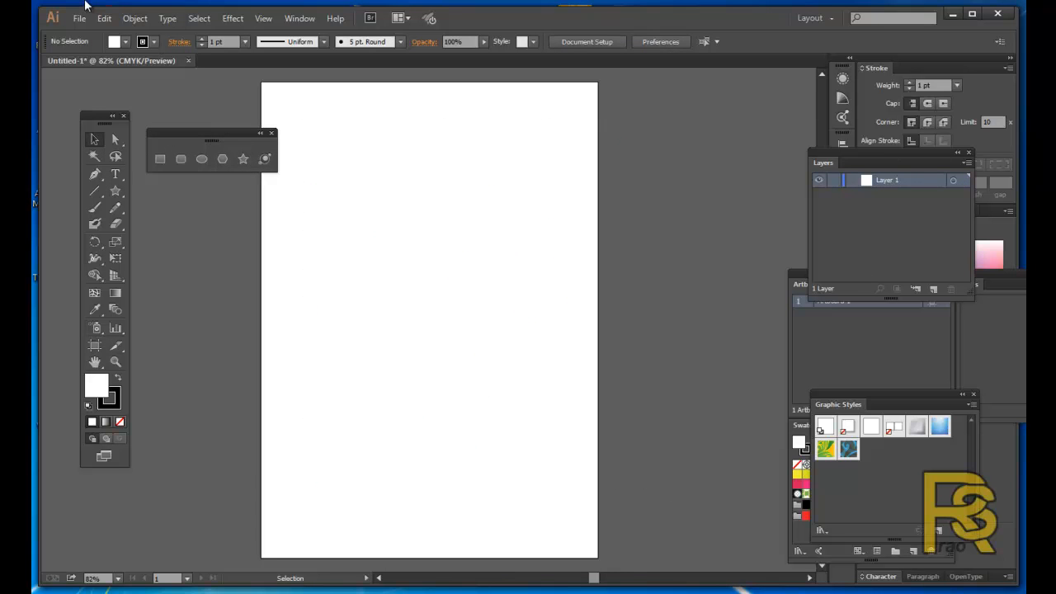
click(159, 158)
drag(339, 193, 548, 327)
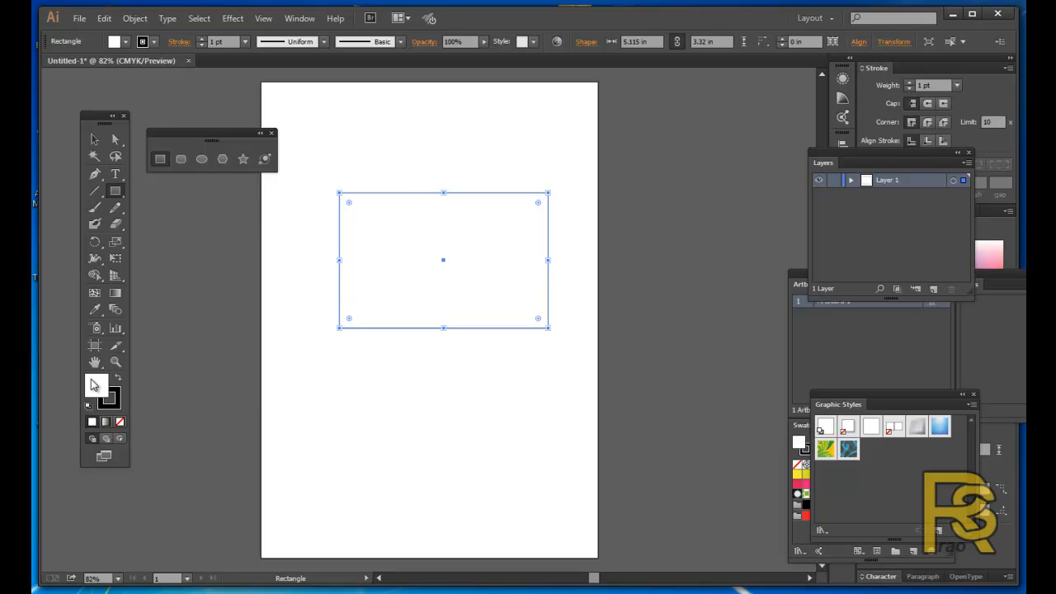
double_click(96, 384)
click(498, 262)
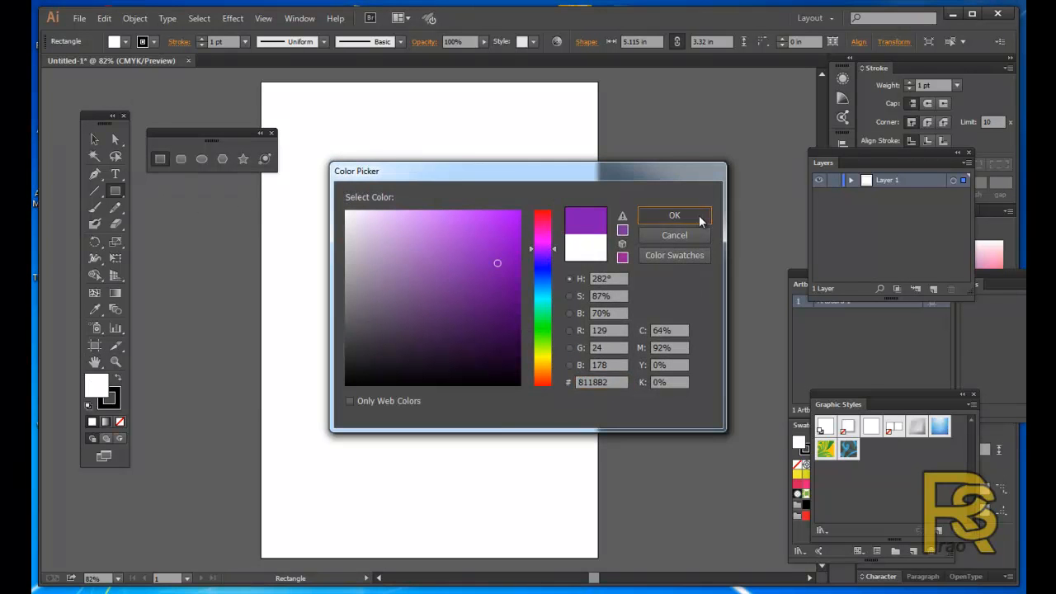
click(697, 216)
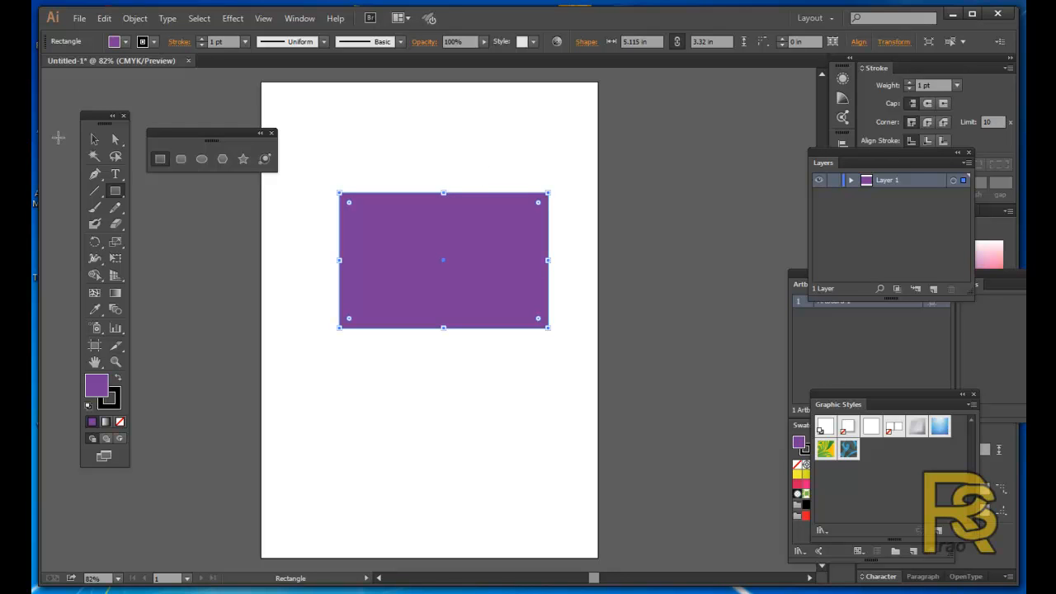
Move and rotate the purple rectangle, enlarge it to about 6.3 by 4.3 in, and turn it back nearly level.
click(93, 142)
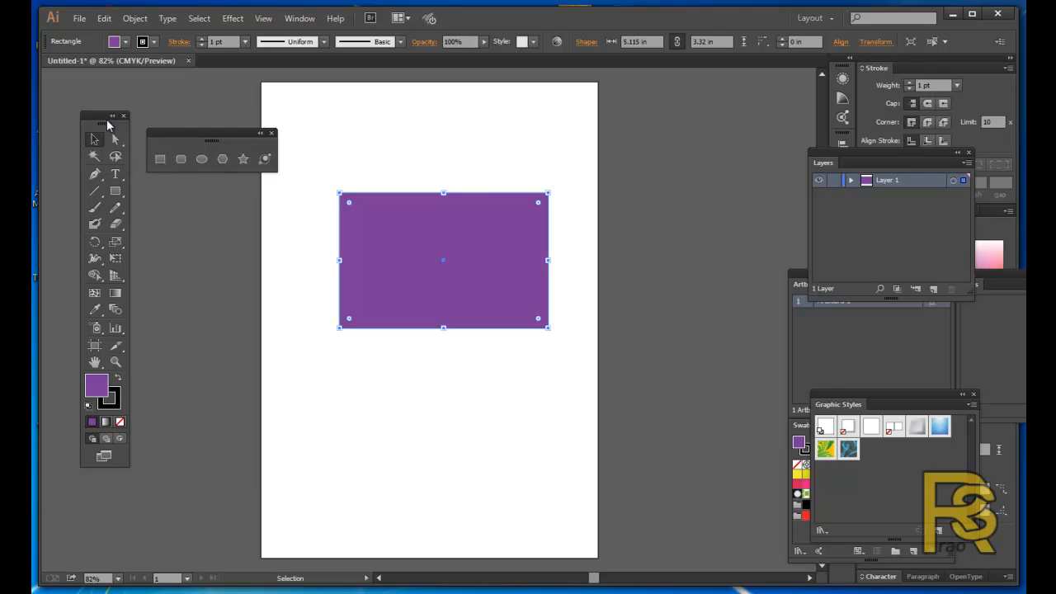
drag(446, 249, 558, 357)
drag(540, 334, 377, 225)
drag(499, 185, 549, 150)
drag(399, 246, 416, 284)
drag(562, 178, 567, 240)
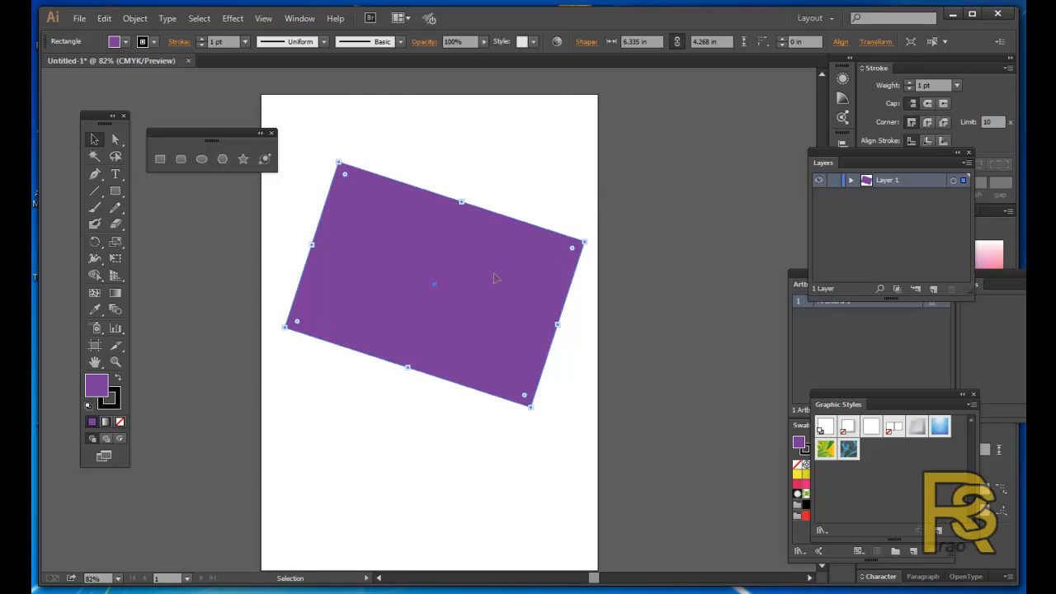
drag(474, 283, 452, 287)
drag(518, 418, 549, 378)
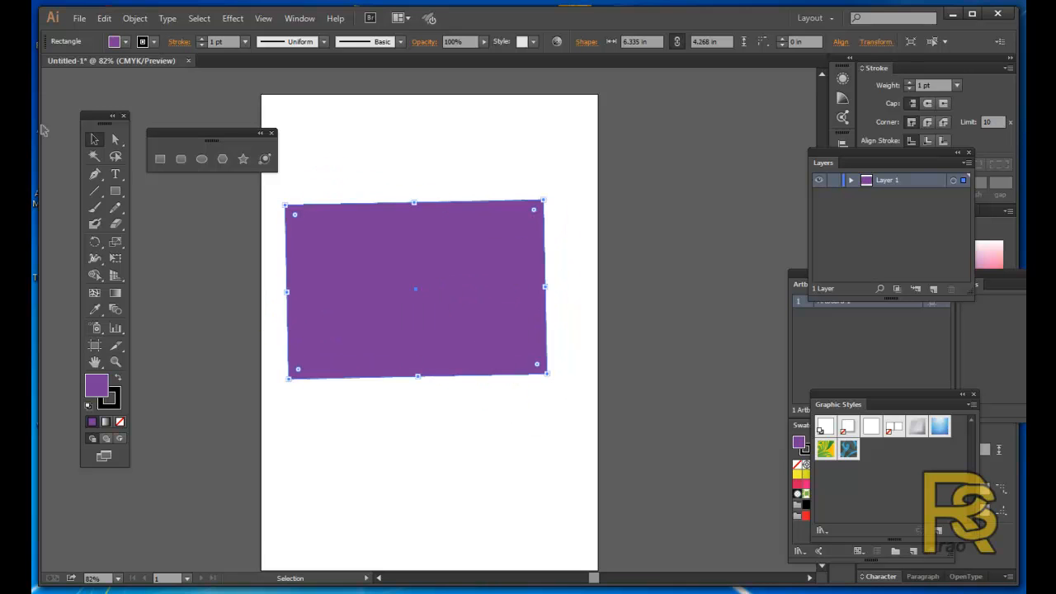
Round all corners of the purple rectangle to a radius of about 1.11 in using its live corners.
click(115, 141)
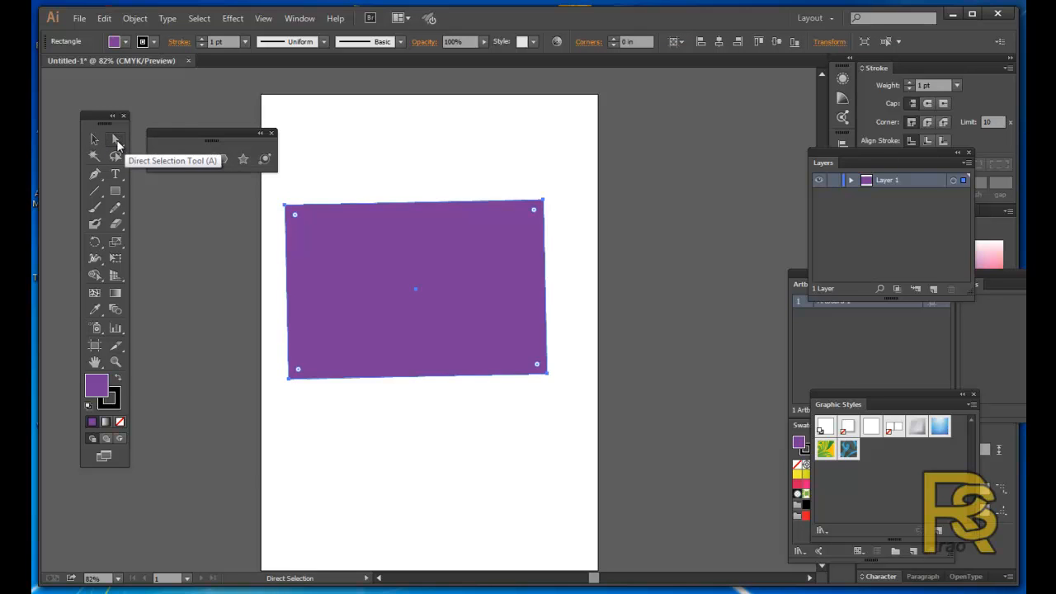
click(286, 205)
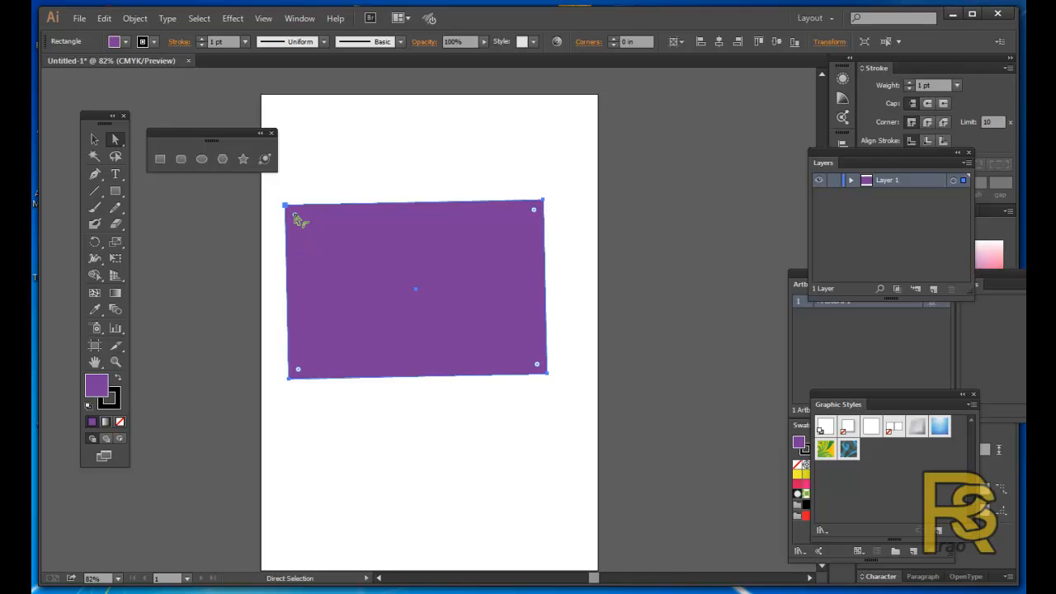
drag(295, 216, 352, 275)
drag(480, 267, 529, 252)
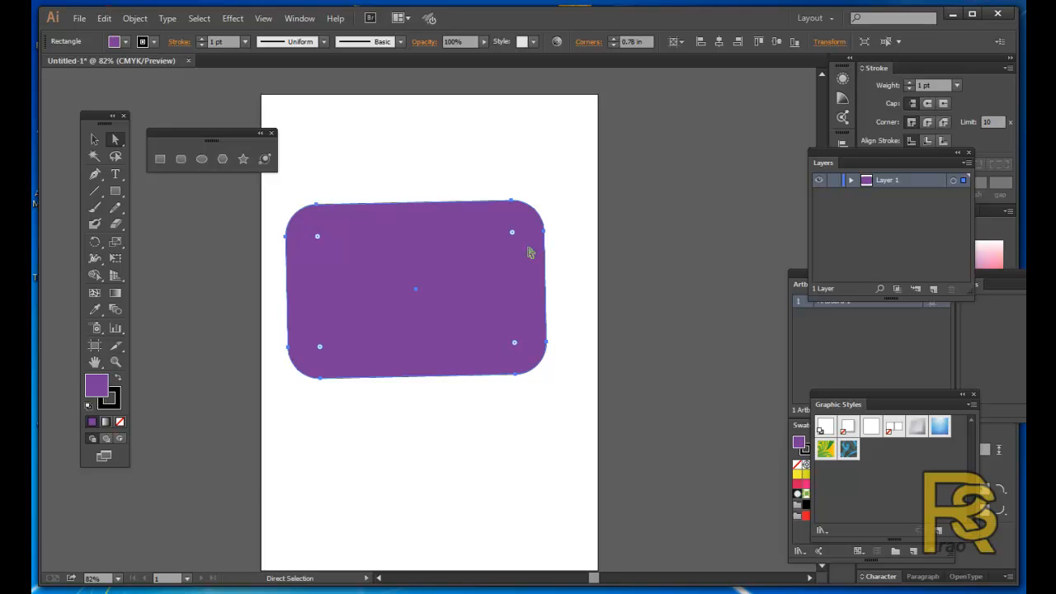
drag(512, 232, 566, 260)
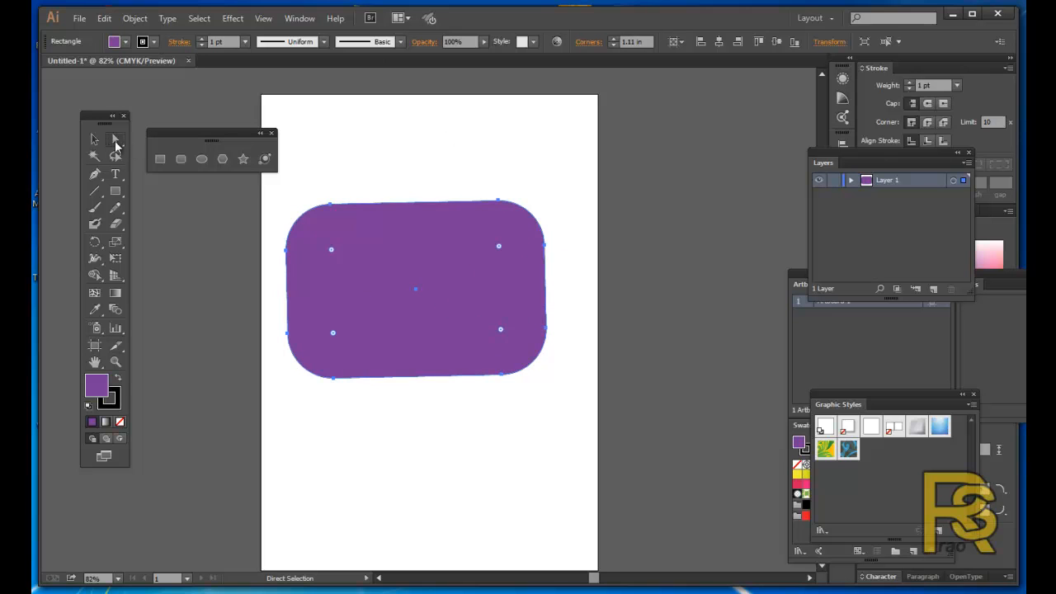
Delete the rounded rectangle and draw a purple five-pointed star in the upper half of the artboard.
click(94, 140)
key(Delete)
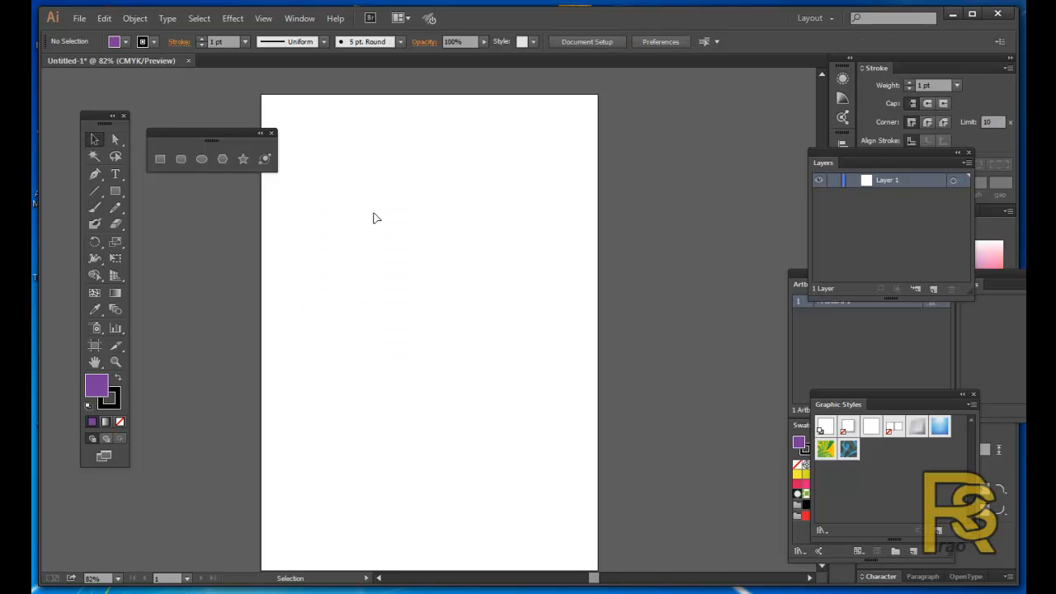
click(242, 158)
mouse_move(356, 202)
mouse_down()
mouse_move(415, 242)
mouse_move(410, 267)
mouse_up()
click(95, 139)
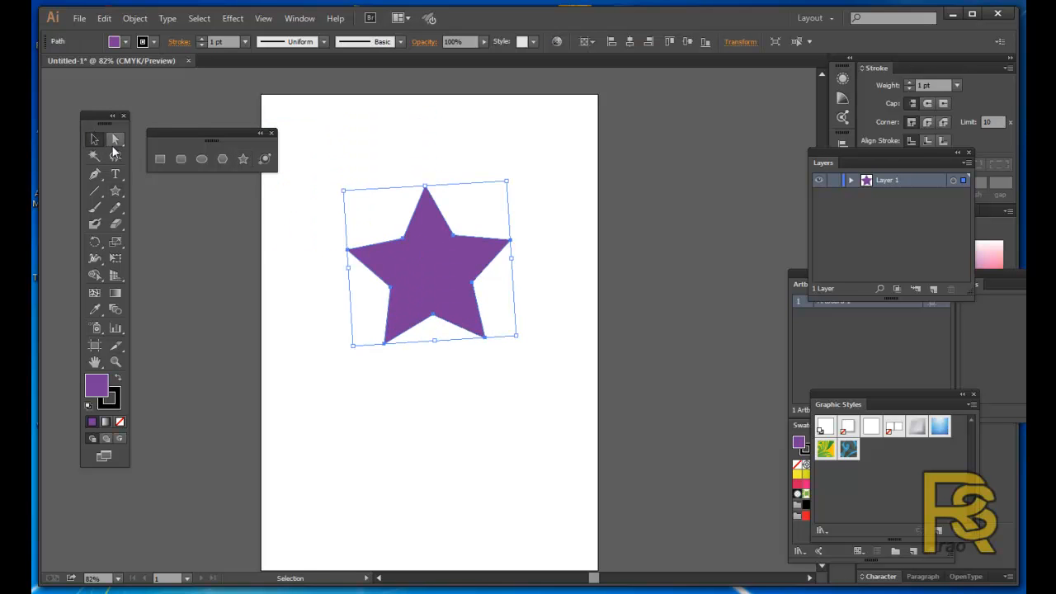
Round the star's points and inner corners with its live corners, ending at a radius of about 0.2 in.
click(114, 141)
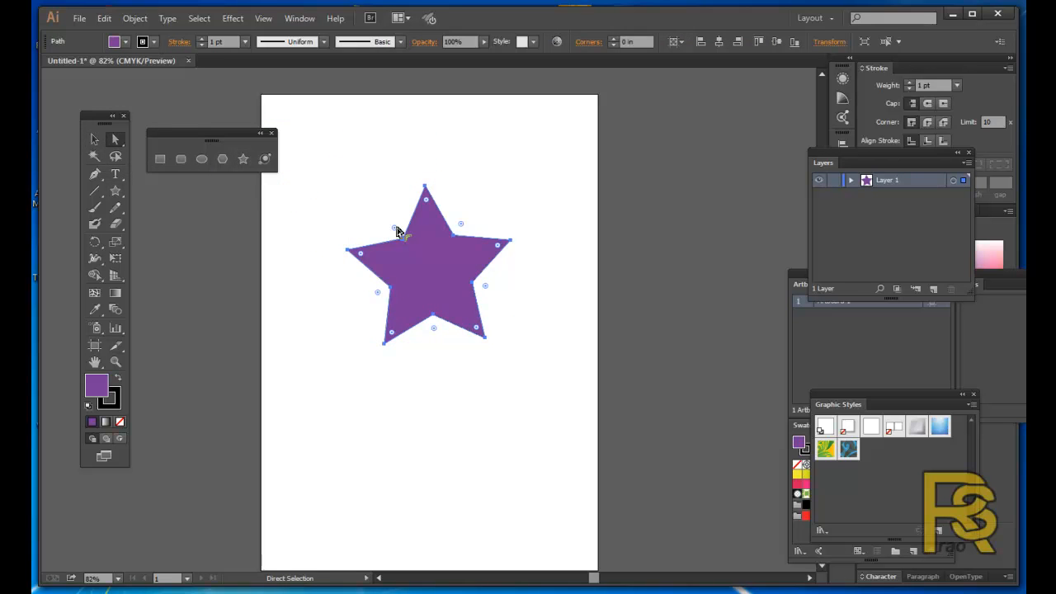
mouse_move(398, 235)
mouse_down()
mouse_move(434, 264)
mouse_move(392, 231)
mouse_up()
drag(464, 224, 454, 239)
mouse_move(395, 229)
mouse_down()
mouse_move(406, 242)
mouse_move(385, 217)
mouse_move(396, 222)
mouse_up()
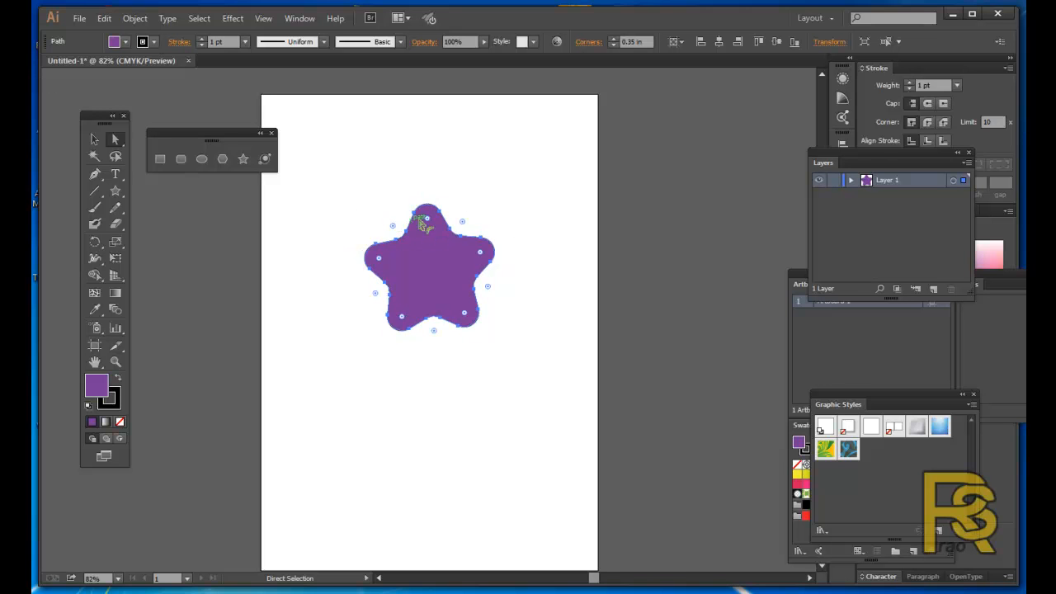
drag(464, 223, 462, 231)
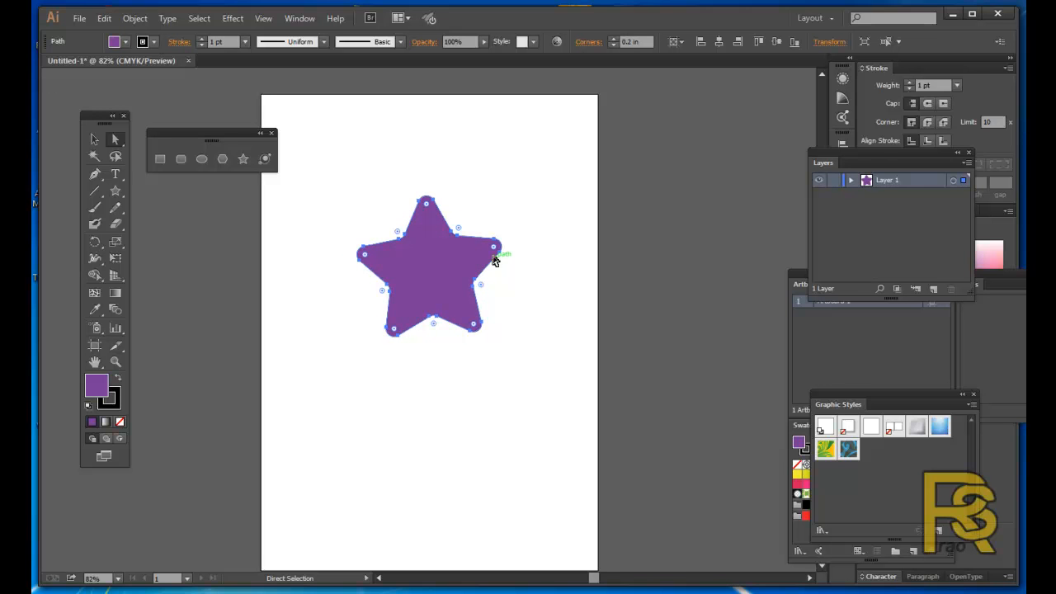
Delete the rounded star and draw a large purple circle in the upper half of the artboard.
click(94, 139)
key(Delete)
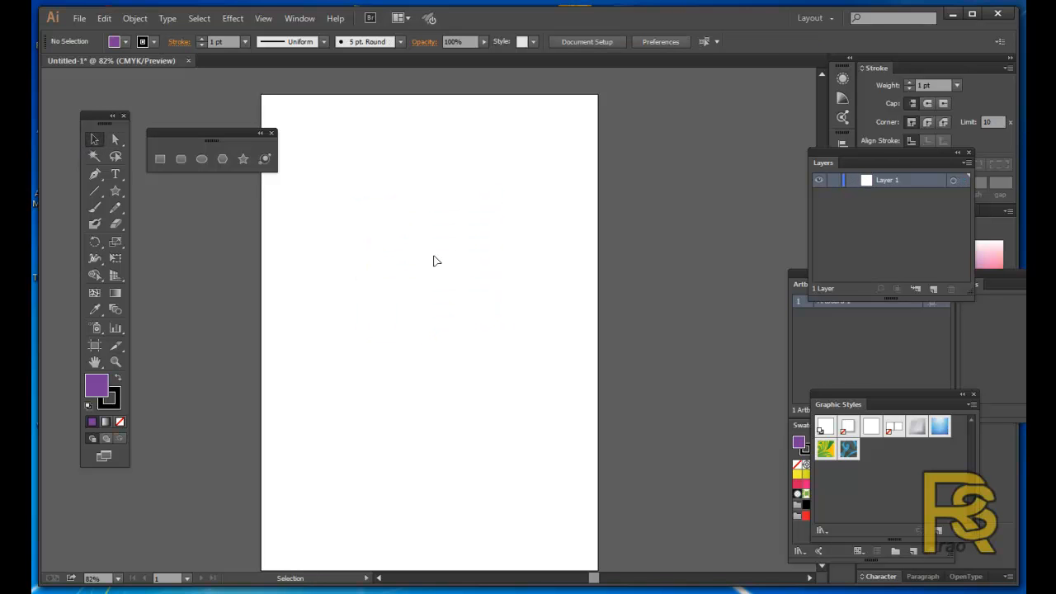
click(202, 159)
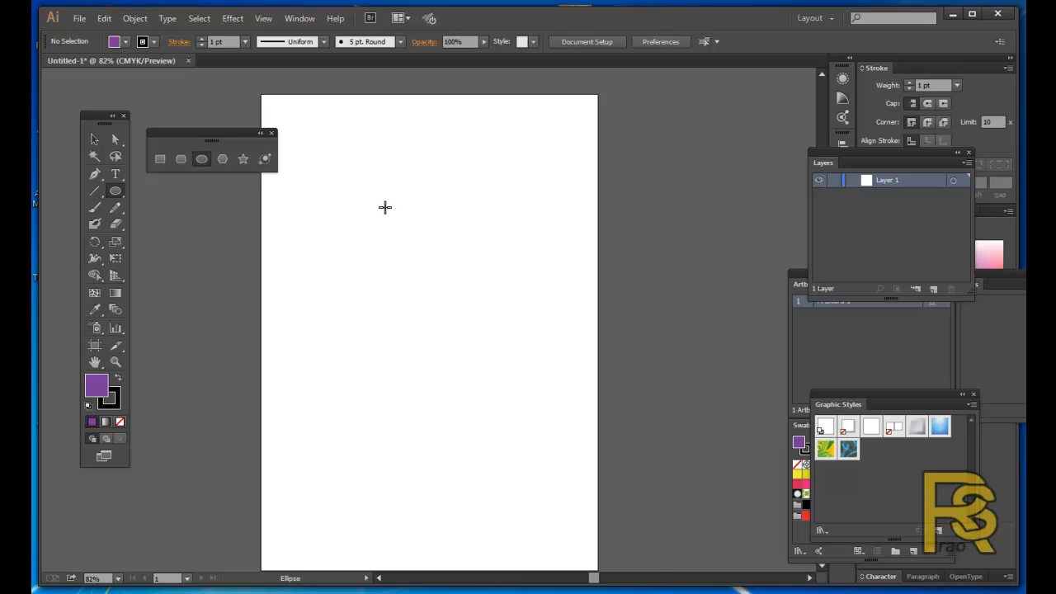
drag(390, 208, 552, 364)
key(ctrl+z)
drag(381, 183, 567, 357)
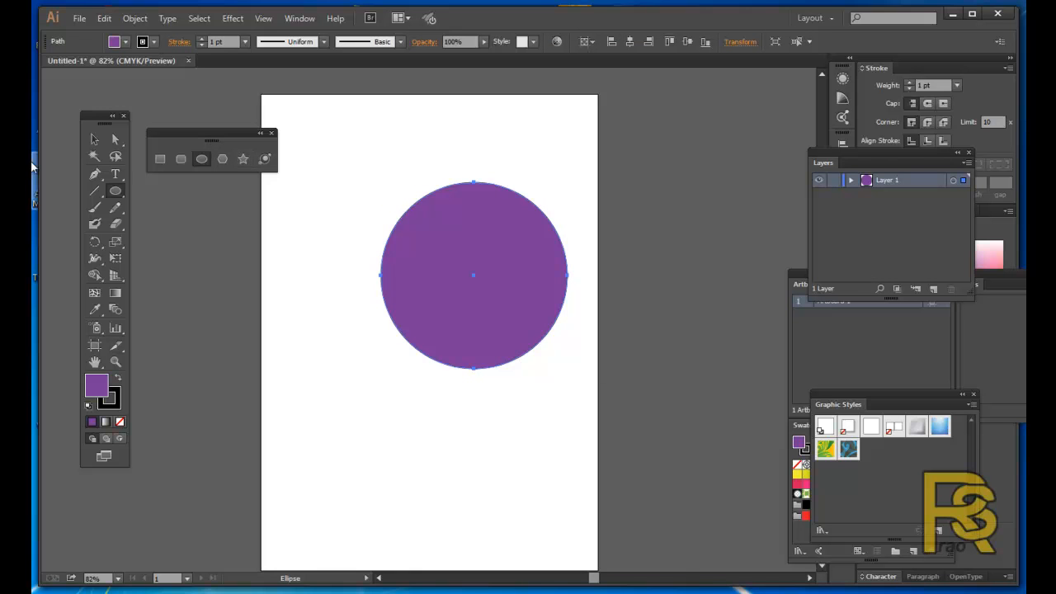
Reduce the circle's live corner radius to about 0.55 in with the Direct Selection tool.
click(113, 142)
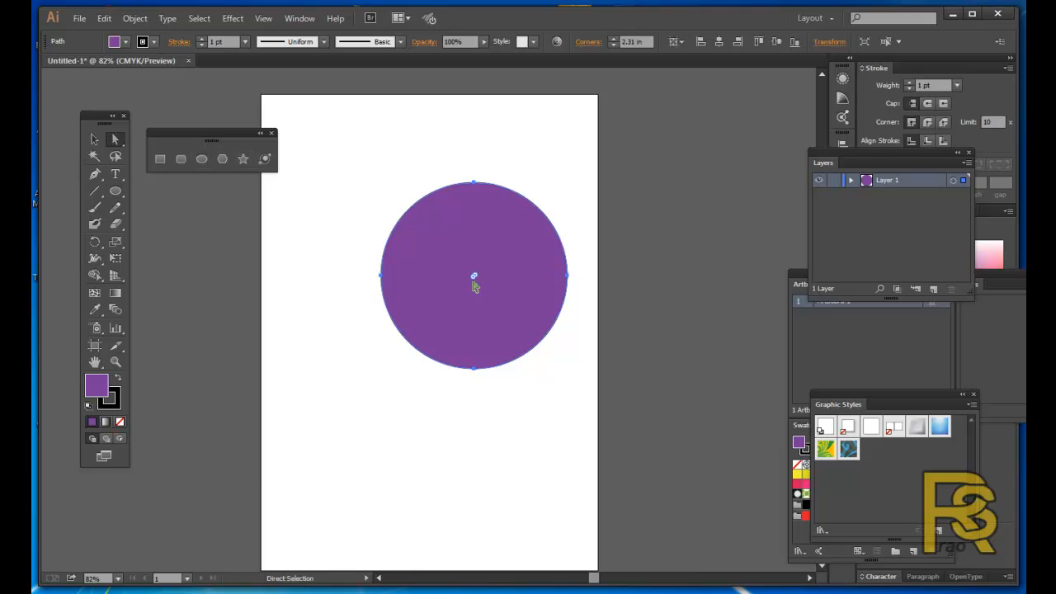
drag(474, 278, 538, 281)
drag(510, 244, 428, 331)
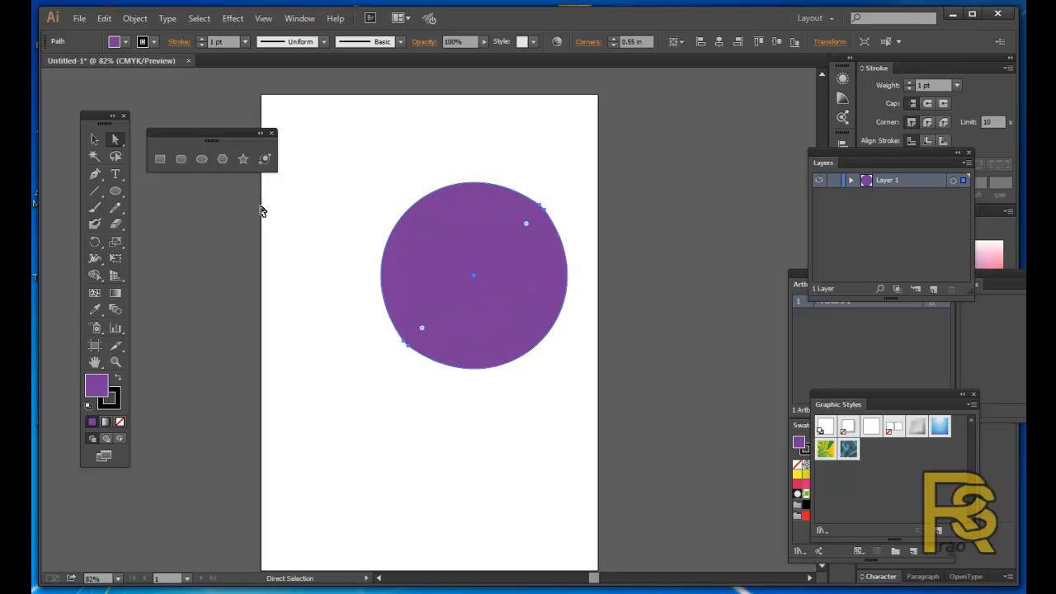
Delete the circle and draw a large purple hexagon in the artboard's upper left area.
click(94, 139)
key(Delete)
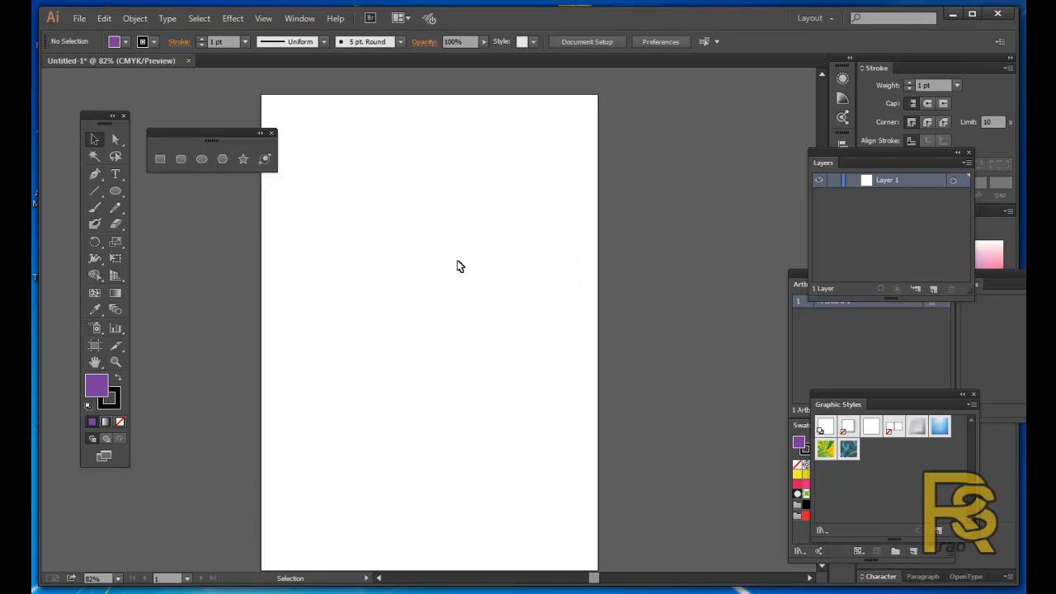
click(222, 159)
drag(366, 233, 413, 311)
Round the hexagon's corners to about 1.91 in so it forms a circle, and delete the shape.
click(115, 139)
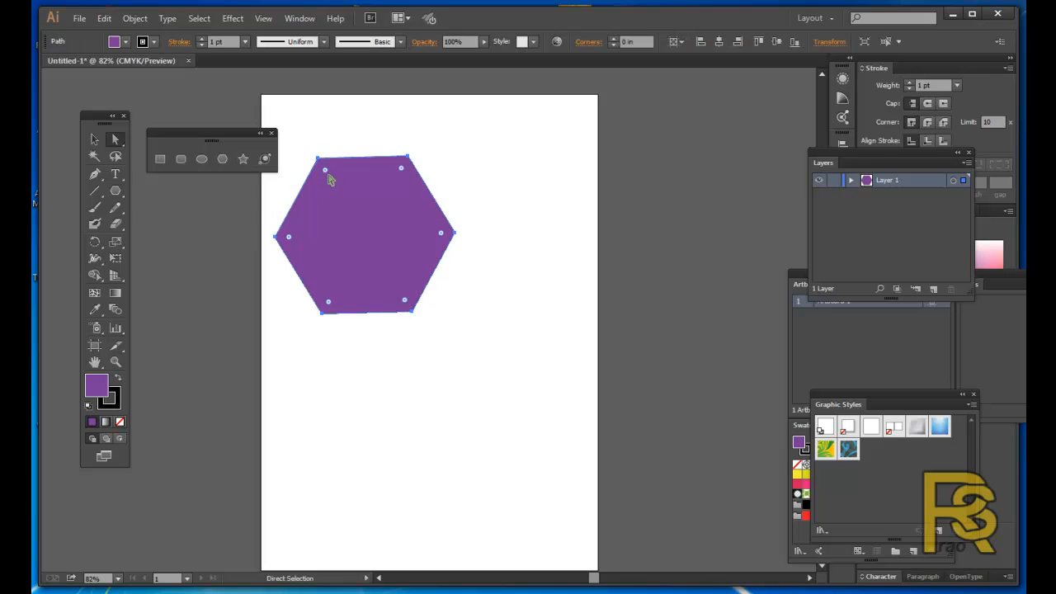
drag(328, 175, 404, 271)
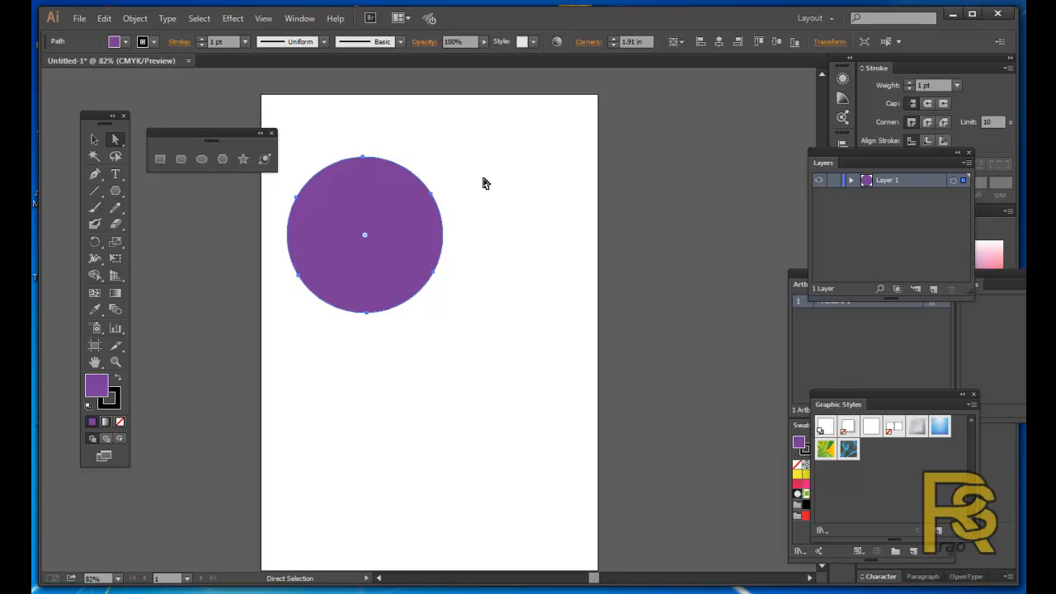
key(v)
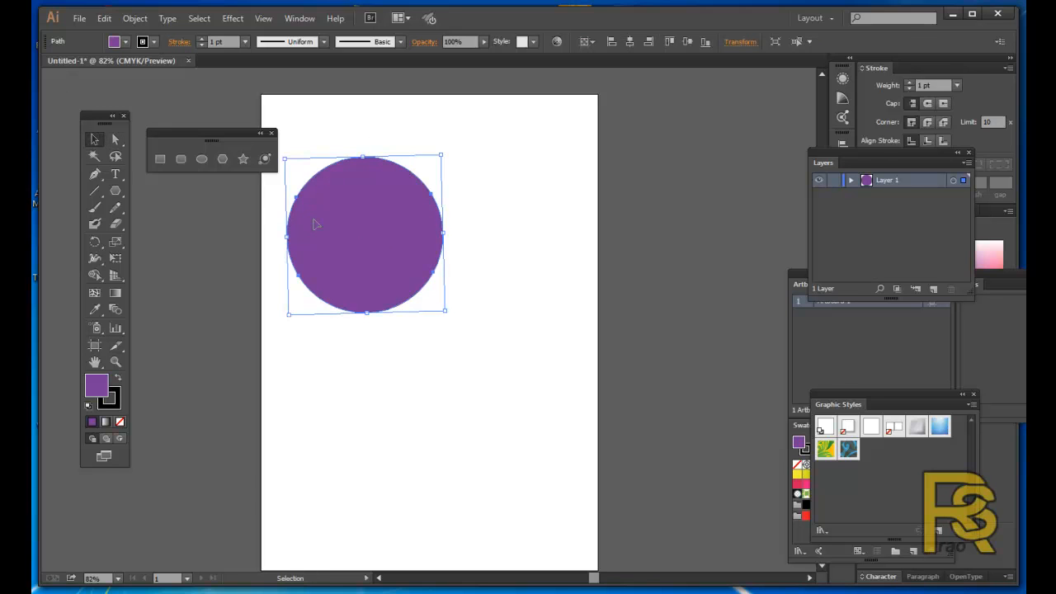
key(Delete)
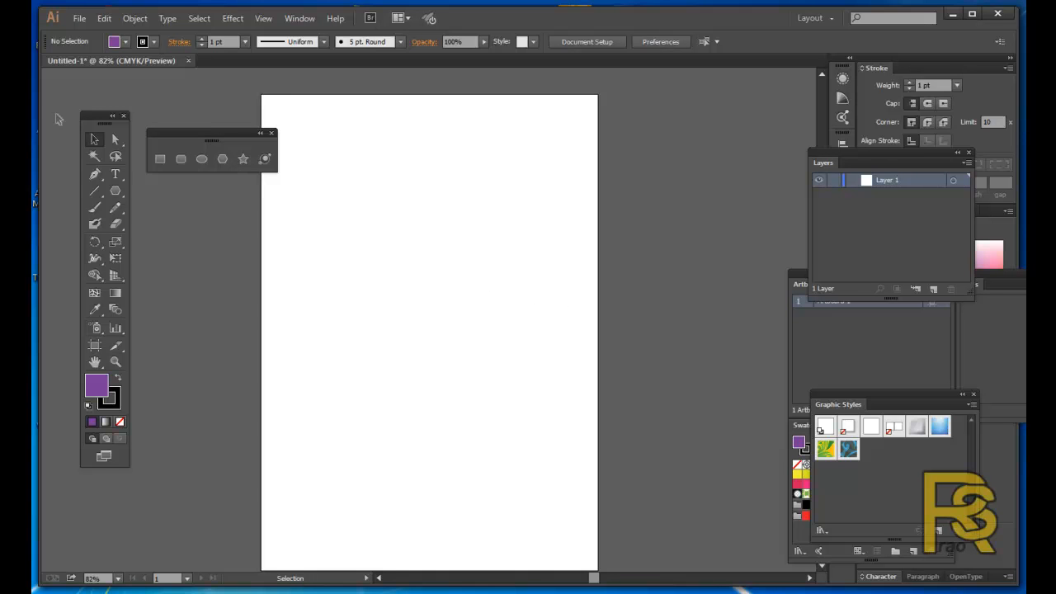
Draw a purple rectangle about 3.8 by 3.2 in near the artboard's middle and move it slightly up.
click(160, 159)
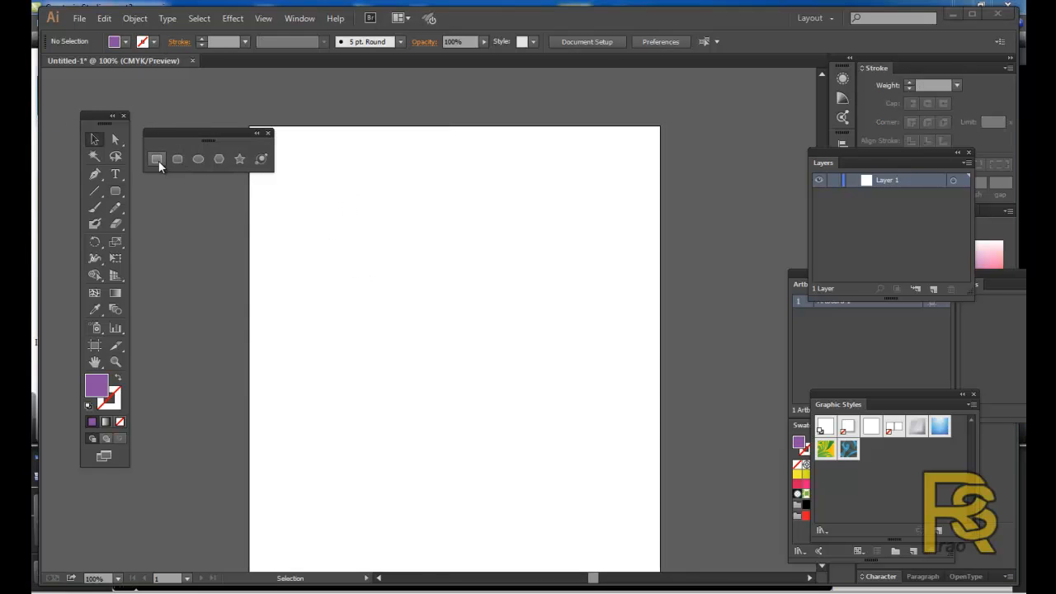
click(157, 159)
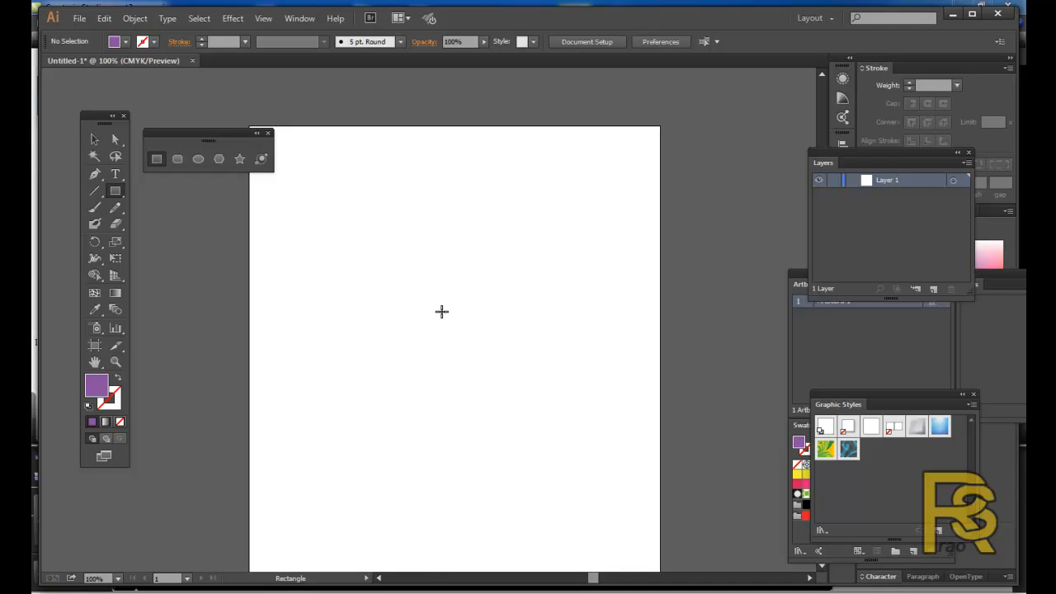
drag(339, 272, 530, 432)
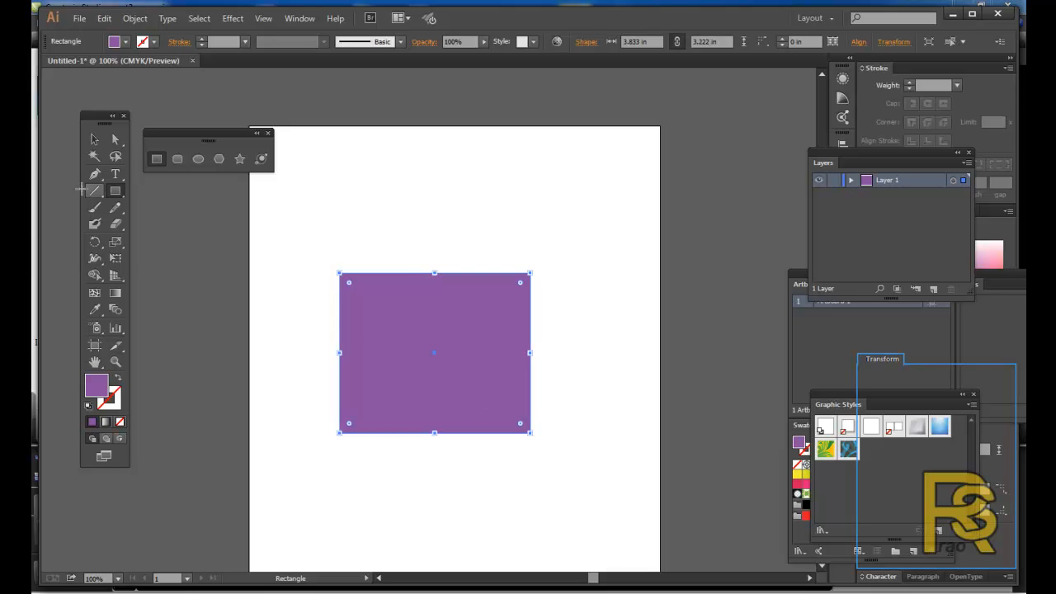
click(93, 140)
drag(460, 381, 451, 359)
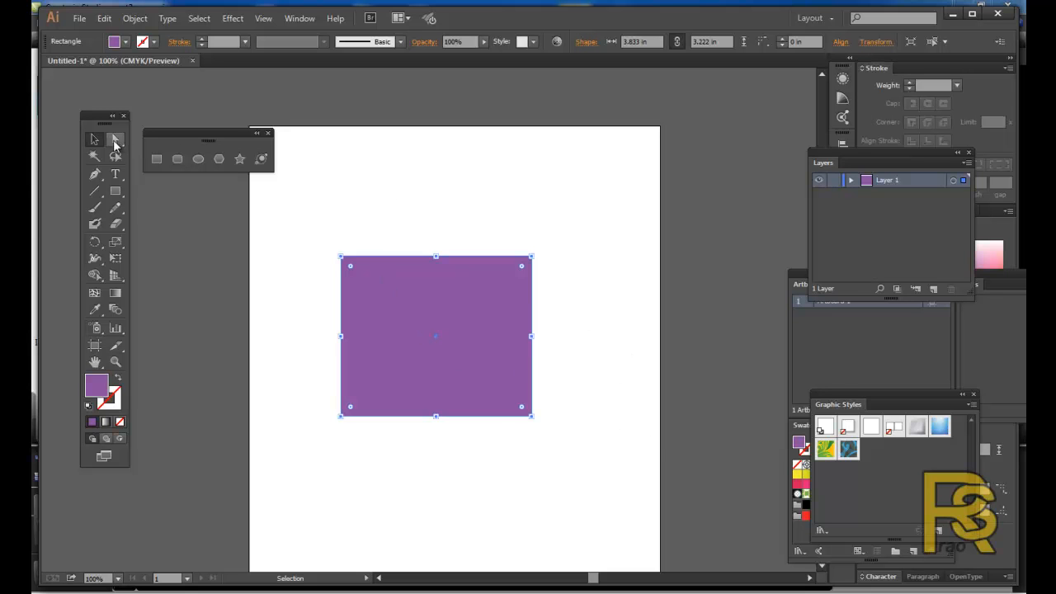
Round all four corners of the purple rectangle to about 1.28 in with the Direct Selection tool.
click(114, 143)
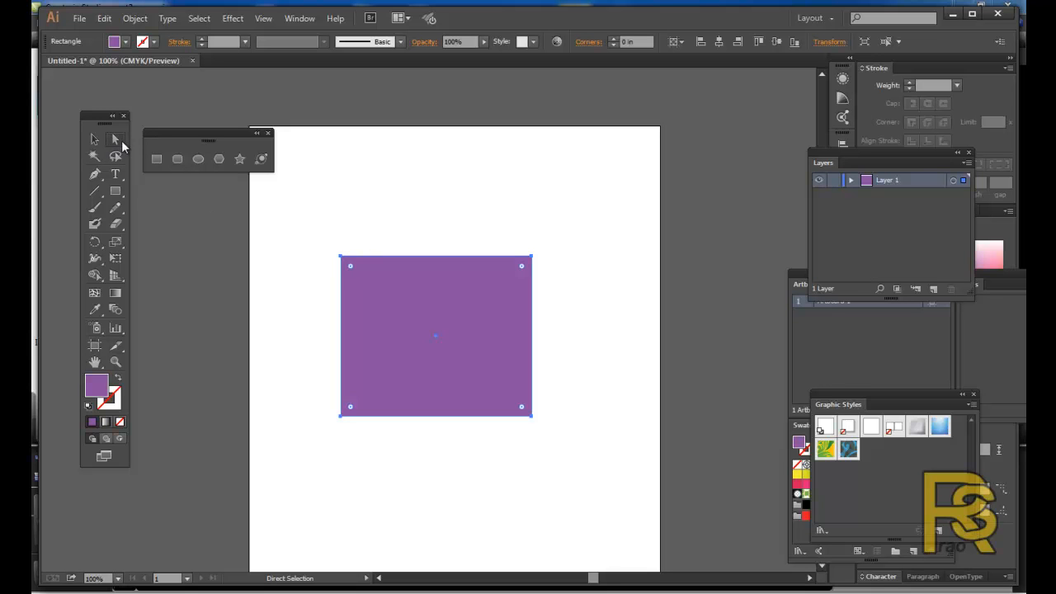
drag(353, 268, 405, 316)
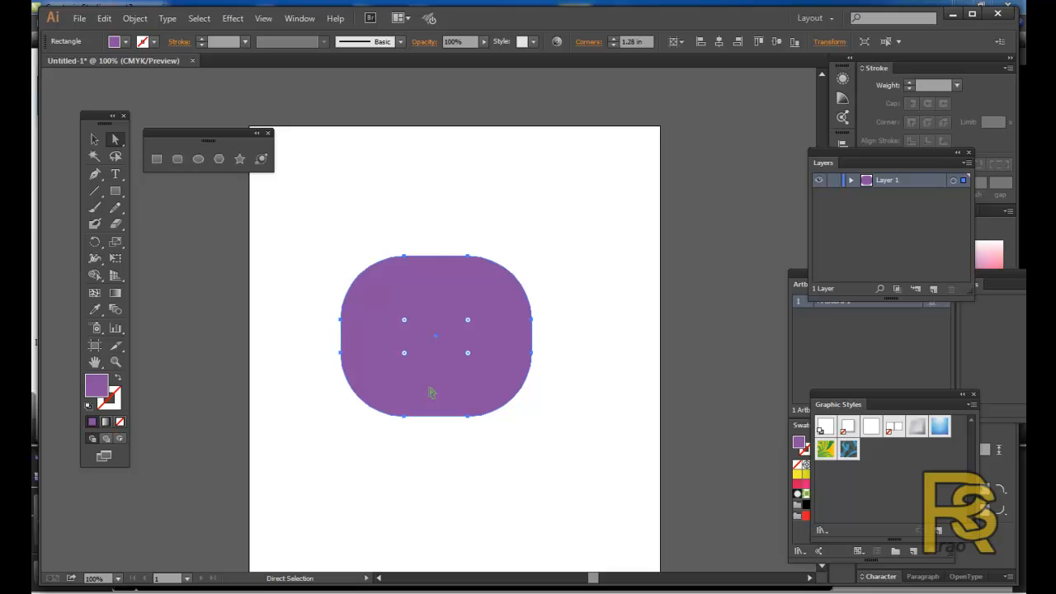
Reselect the rounded rectangle as a whole and try twice to convert it with the Expand command.
click(94, 139)
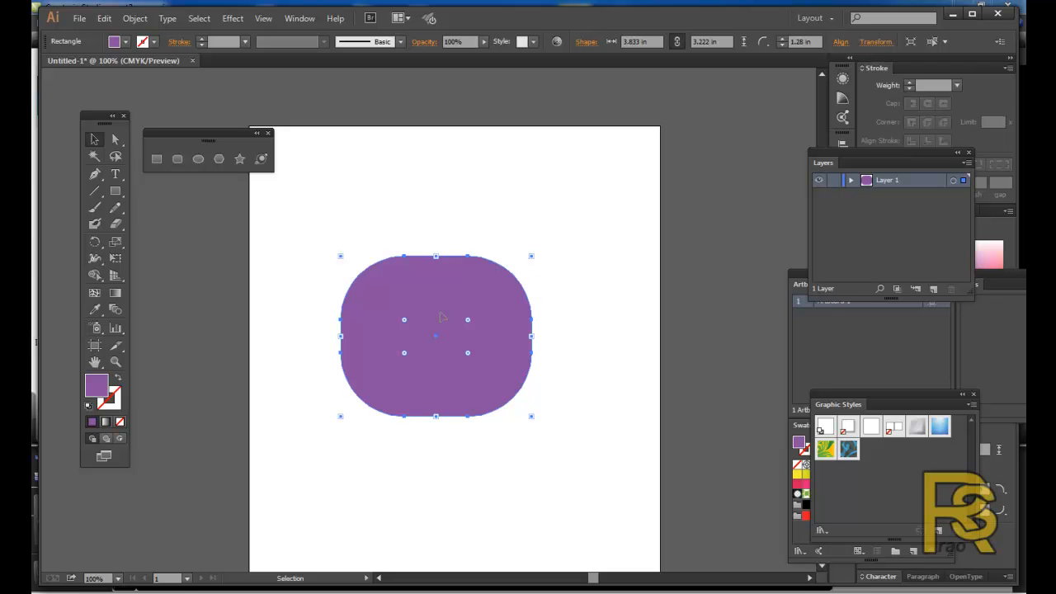
click(406, 206)
click(370, 298)
click(135, 19)
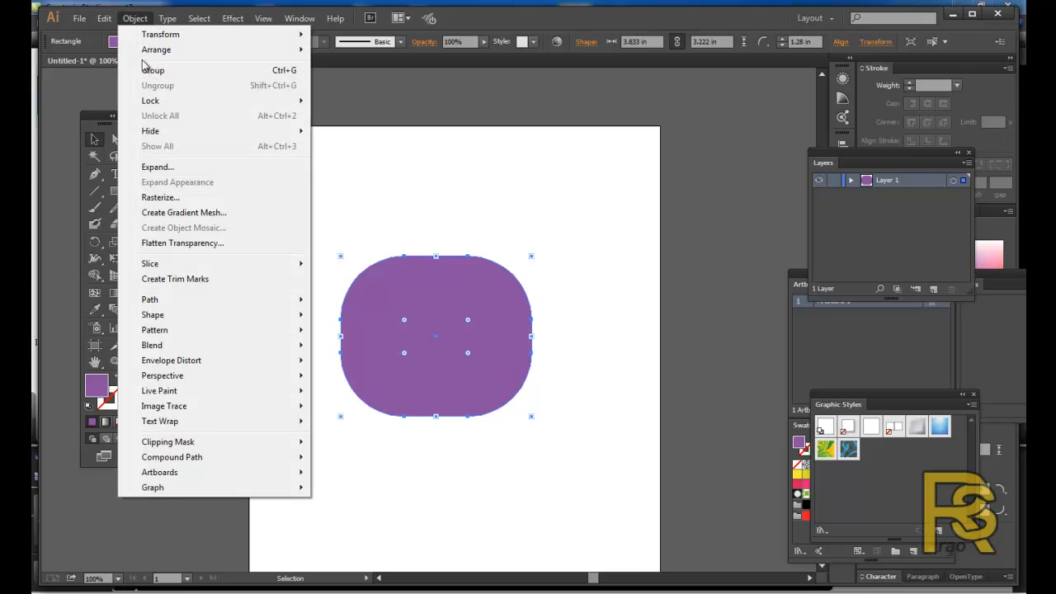
click(167, 168)
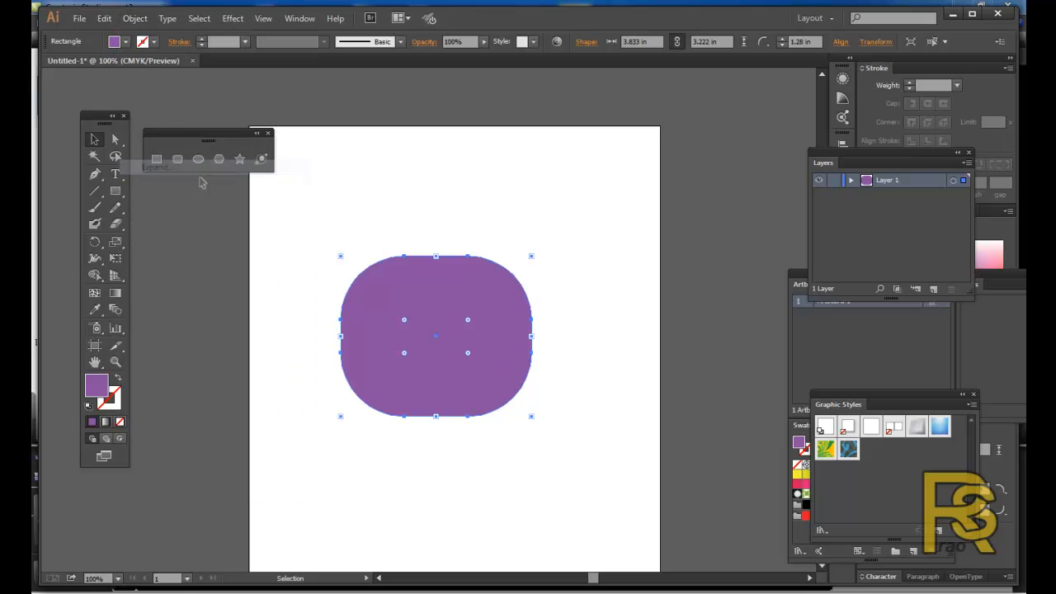
click(383, 239)
click(388, 272)
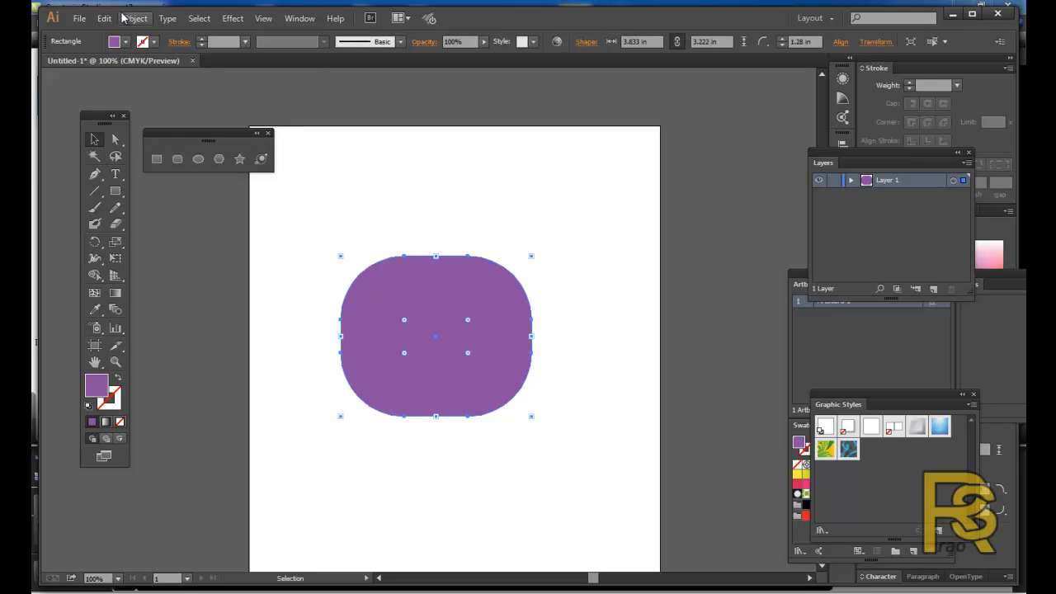
click(134, 18)
click(187, 170)
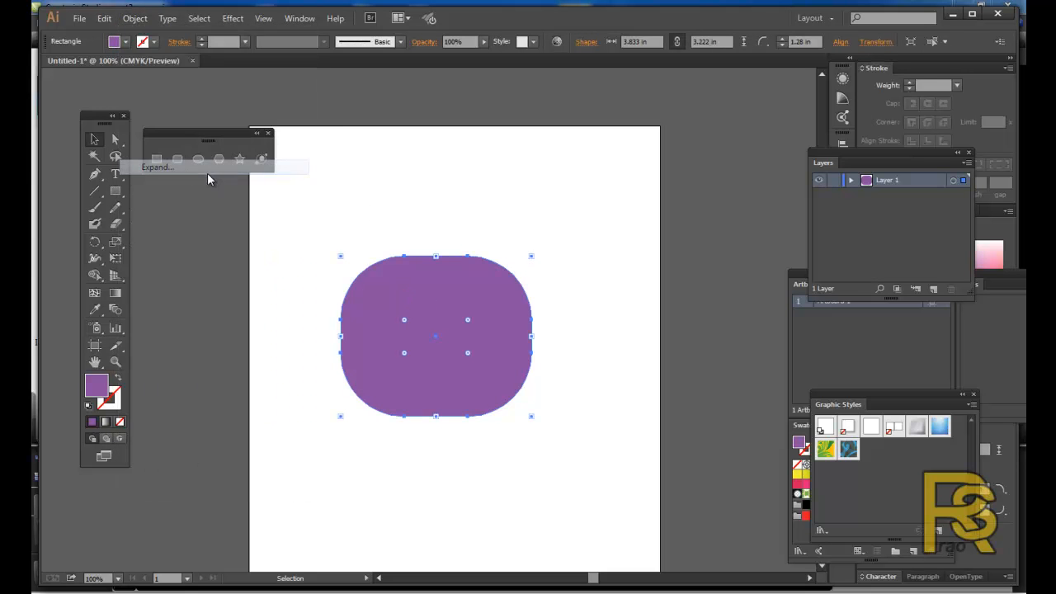
click(337, 211)
click(373, 271)
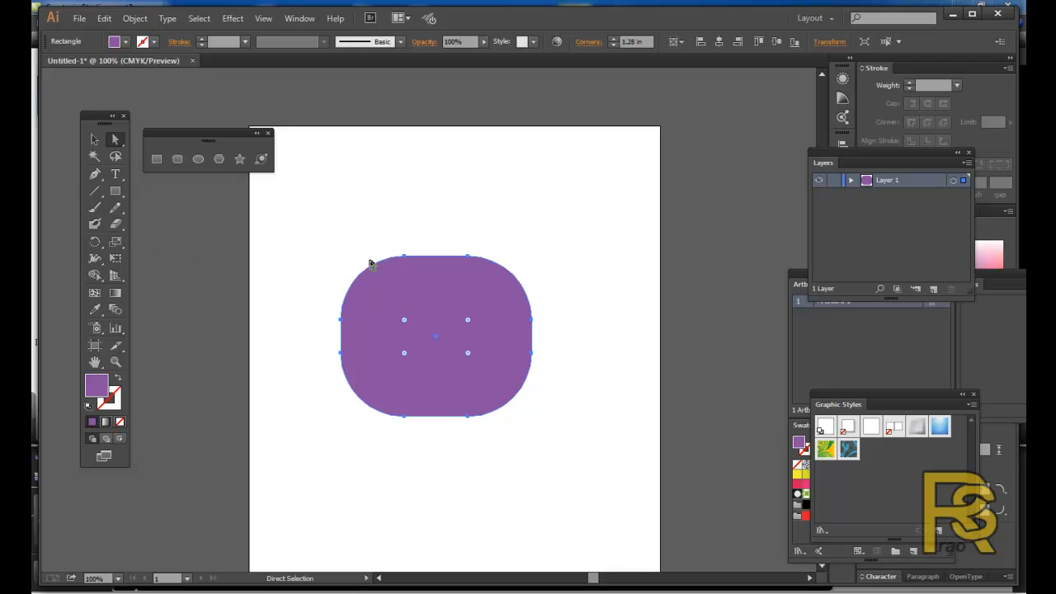
Reshape the rounded rectangle's upper half by moving its two upper-left anchor points outward and stretching the upper-right curve far to the right.
click(404, 259)
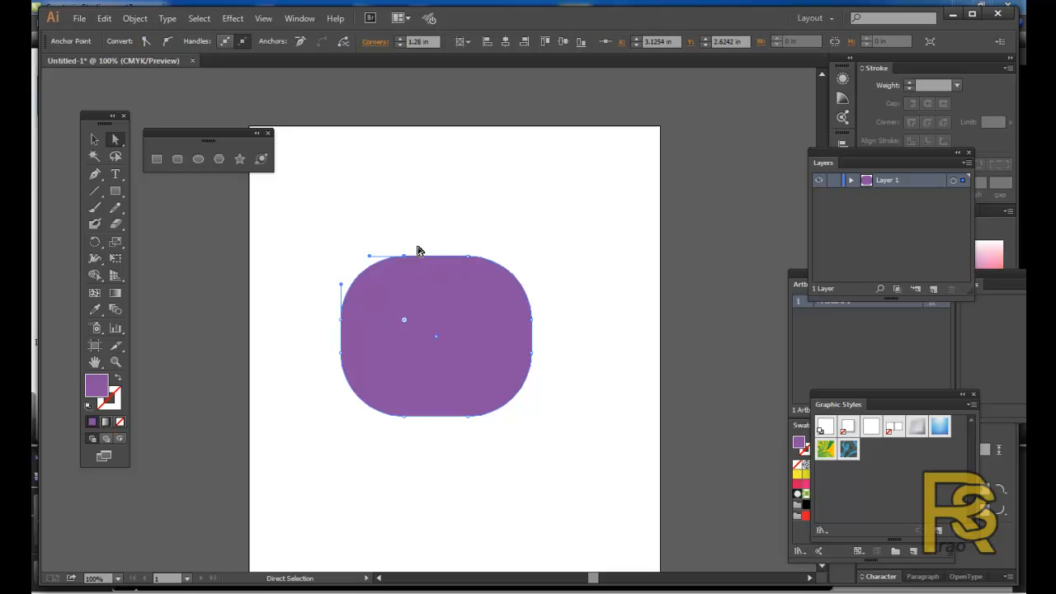
click(342, 320)
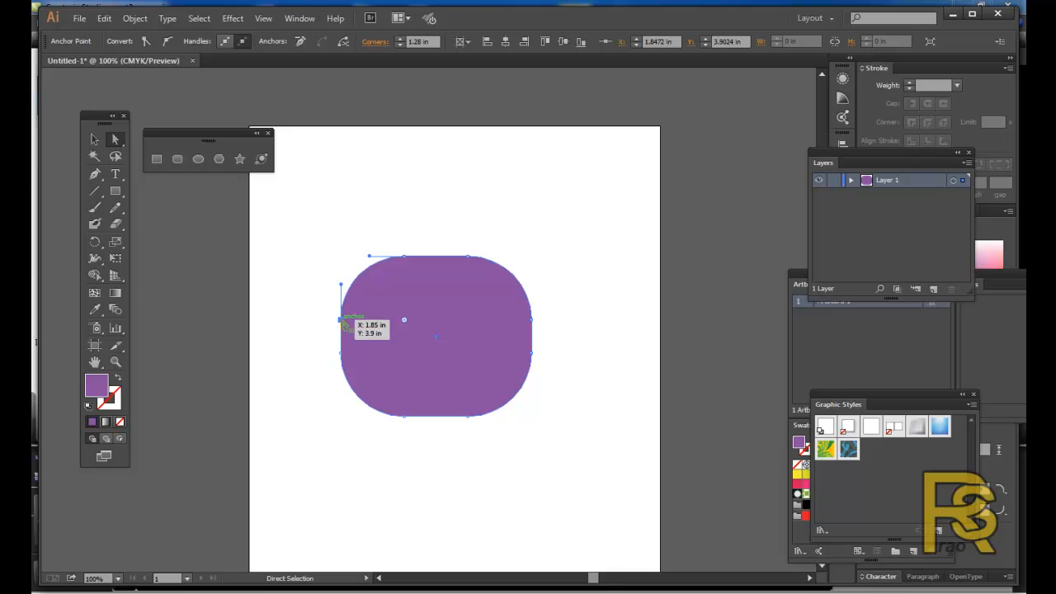
drag(343, 321, 313, 315)
drag(404, 256, 399, 191)
mouse_move(477, 256)
mouse_down()
mouse_move(502, 221)
mouse_move(484, 258)
mouse_up()
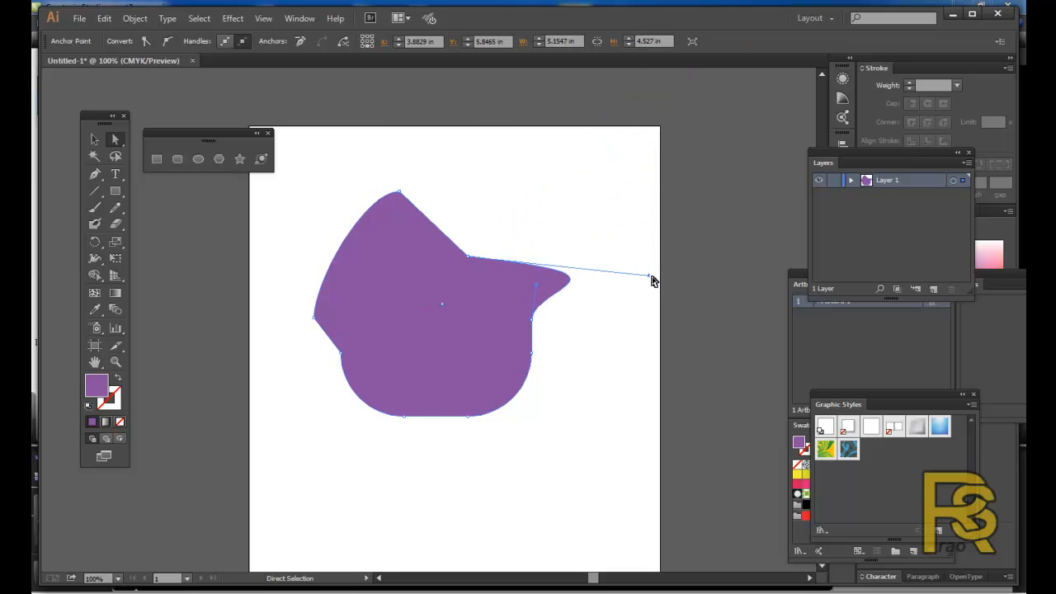
Reshape the lower half by pulling out the lower-left curve handles, lowering one bottom anchor point and moving the other up into the shape.
click(340, 354)
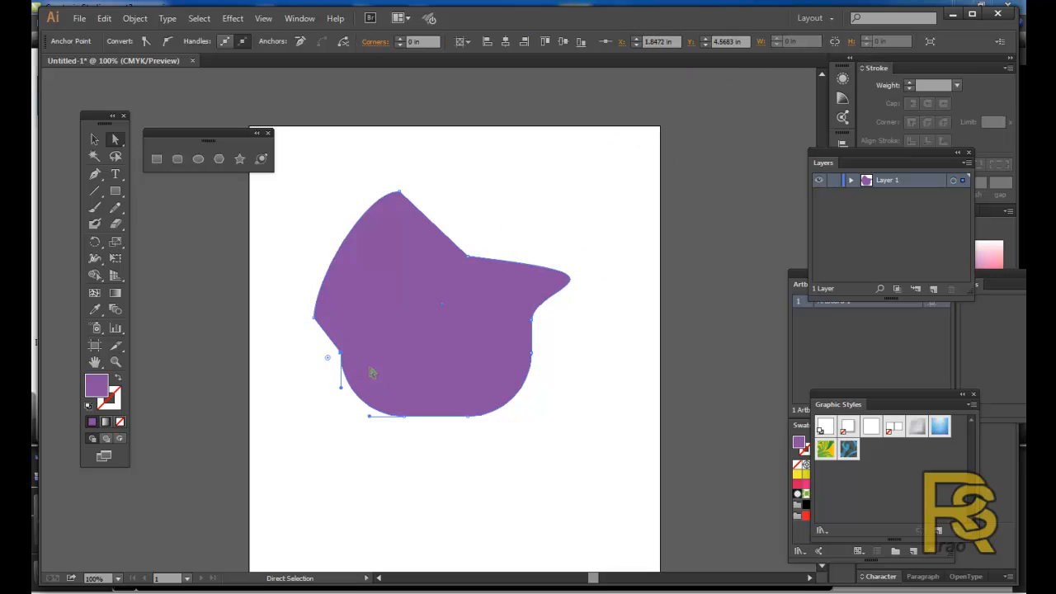
drag(340, 388, 289, 396)
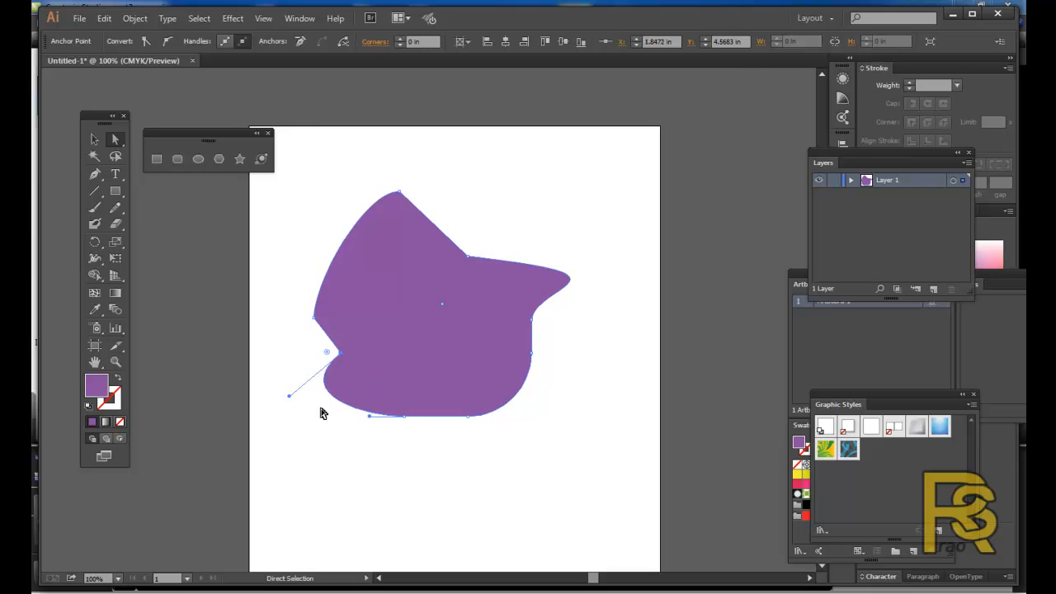
drag(369, 416, 391, 534)
drag(405, 426, 435, 453)
drag(471, 420, 431, 340)
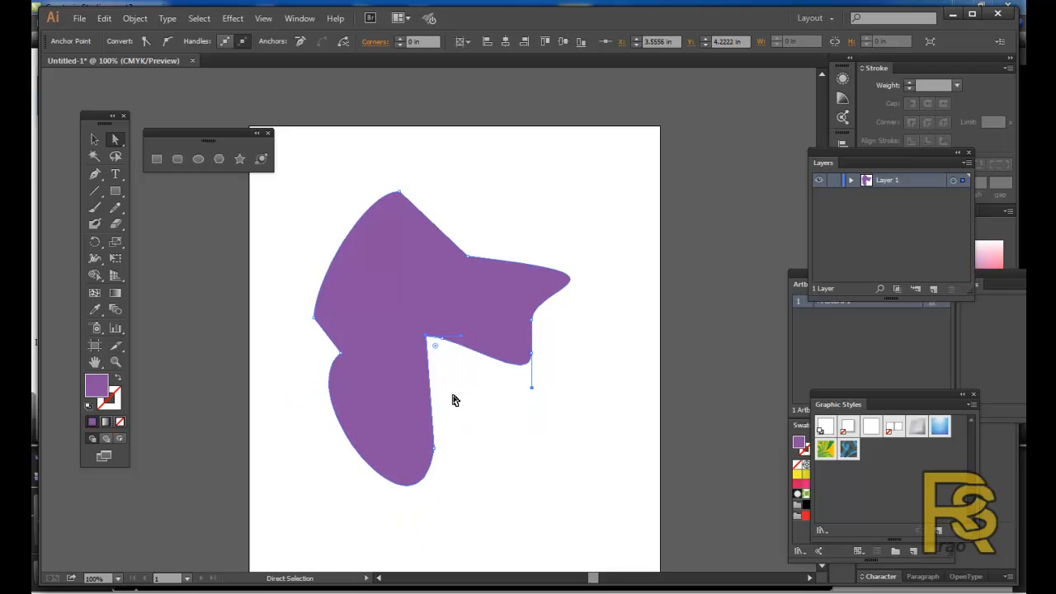
drag(435, 450, 420, 448)
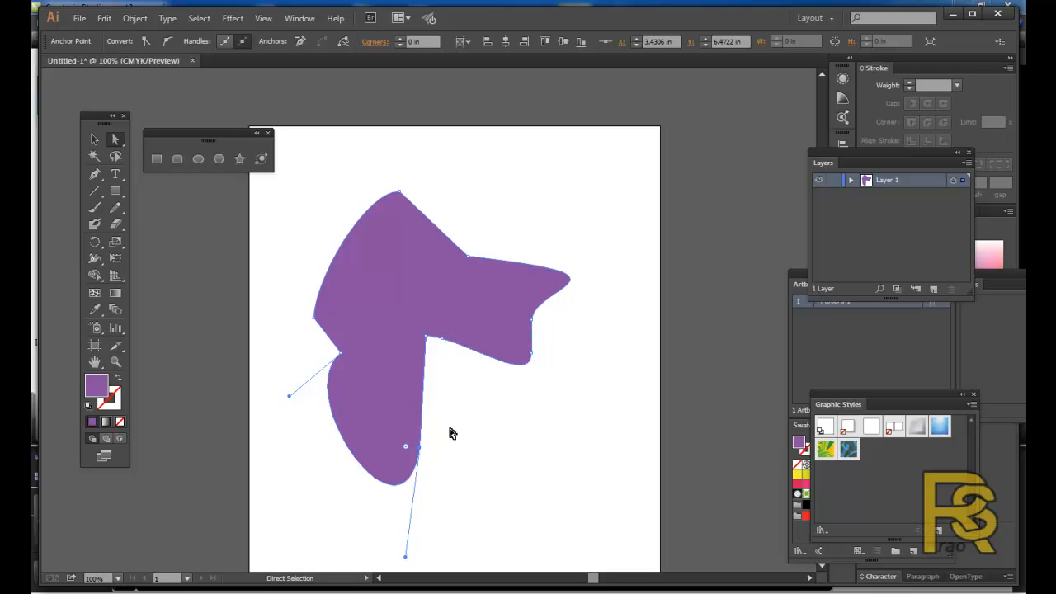
Bend the upper-left curved segment inward and bulge the lower-left segment outward.
click(344, 249)
drag(363, 275, 404, 299)
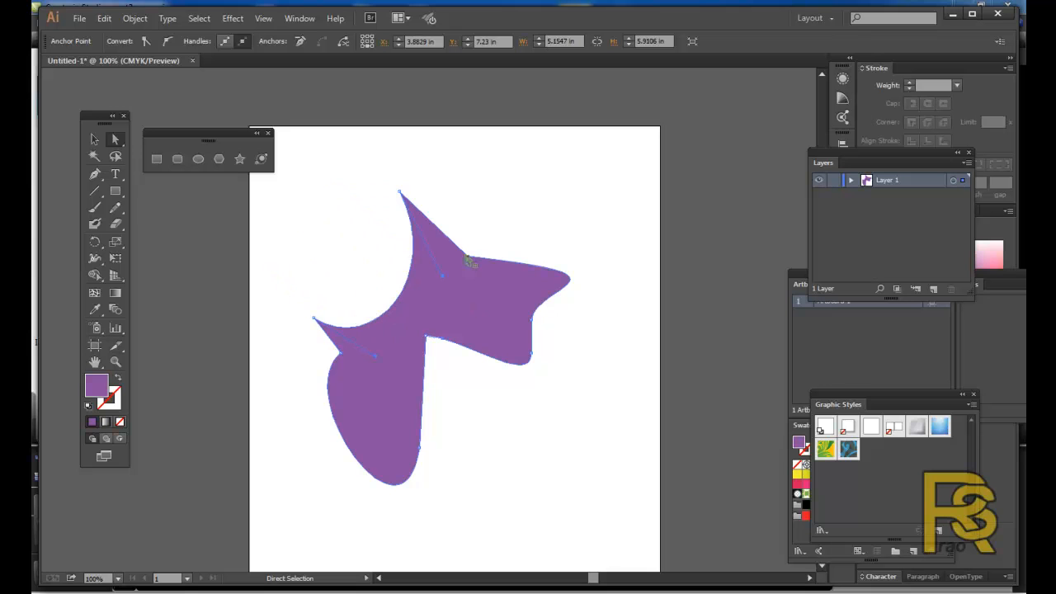
mouse_move(338, 405)
mouse_down()
mouse_move(354, 407)
mouse_move(344, 405)
mouse_up()
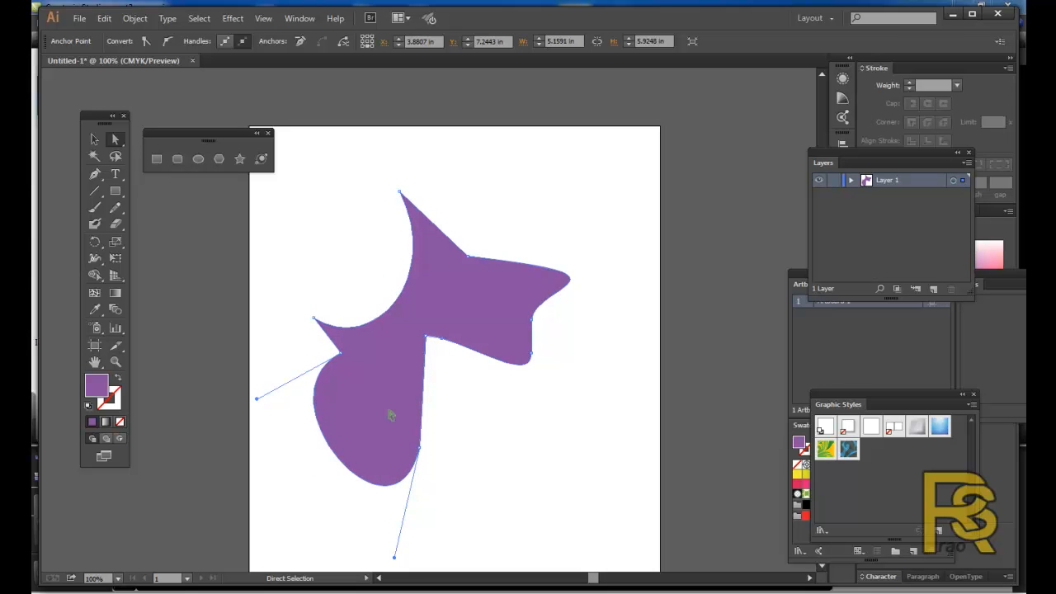
Add anchor points along the shape's inward curve, upper-right edge and lower right edge with the Add Anchor Point tool.
click(94, 175)
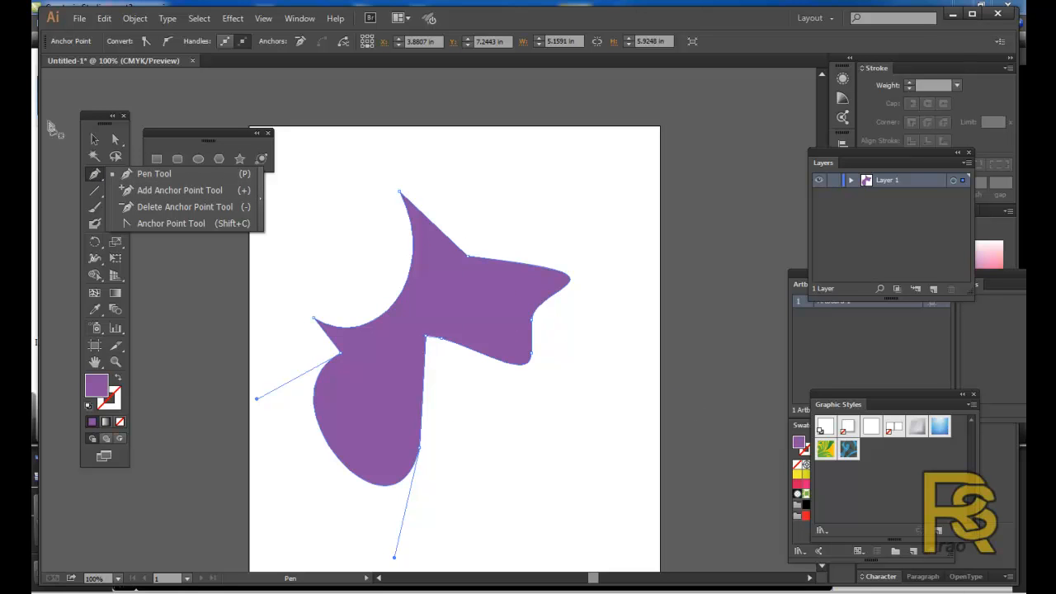
click(139, 191)
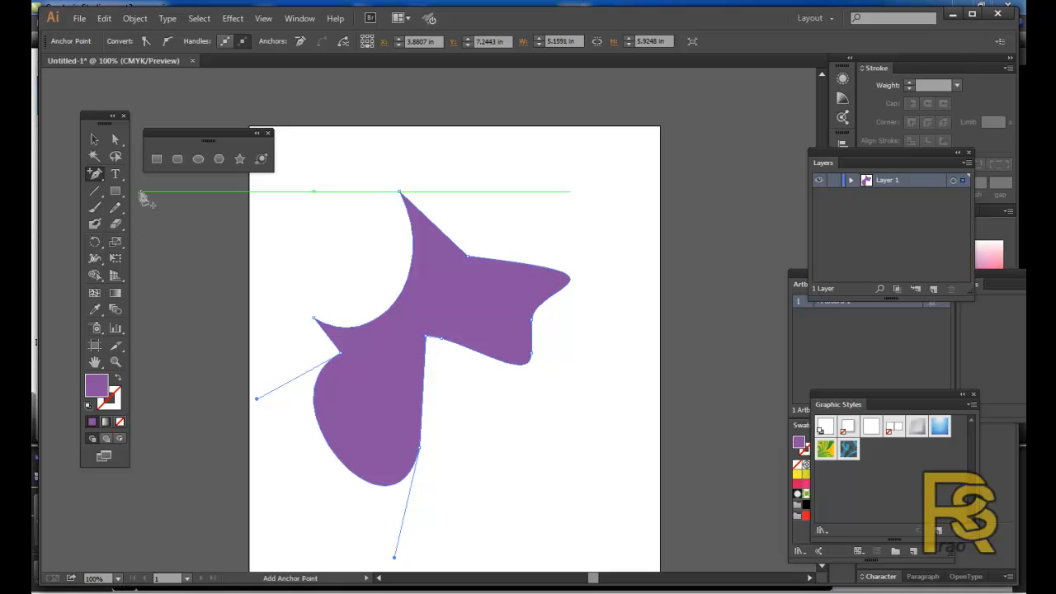
click(406, 290)
click(520, 265)
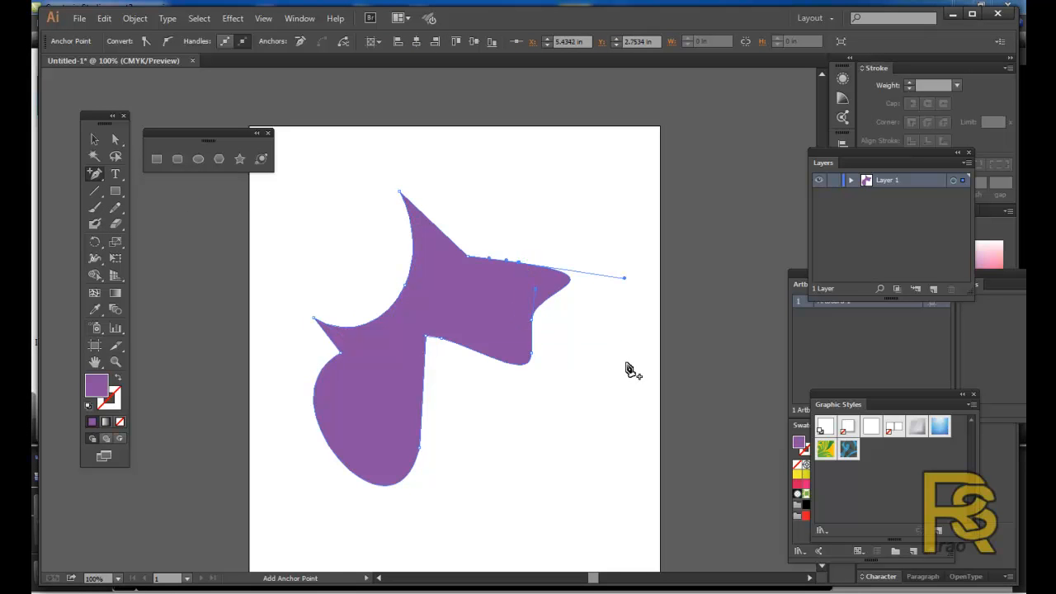
click(423, 407)
Move the new anchor point on the inward curve up and left, then raise one upper-right point and pull another inward.
click(115, 141)
drag(400, 285, 344, 218)
drag(473, 264, 492, 214)
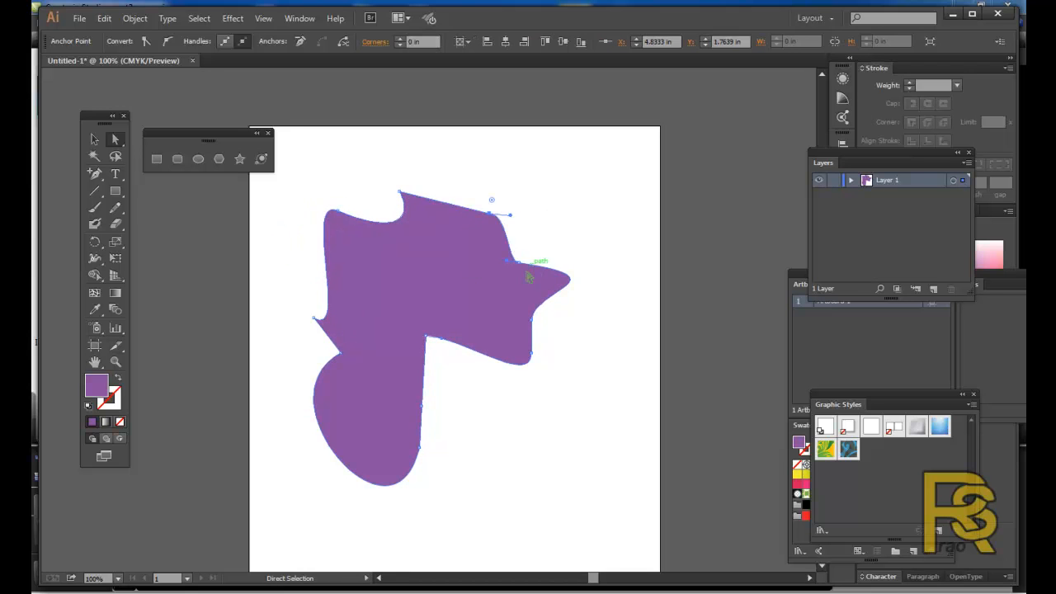
drag(521, 268, 433, 271)
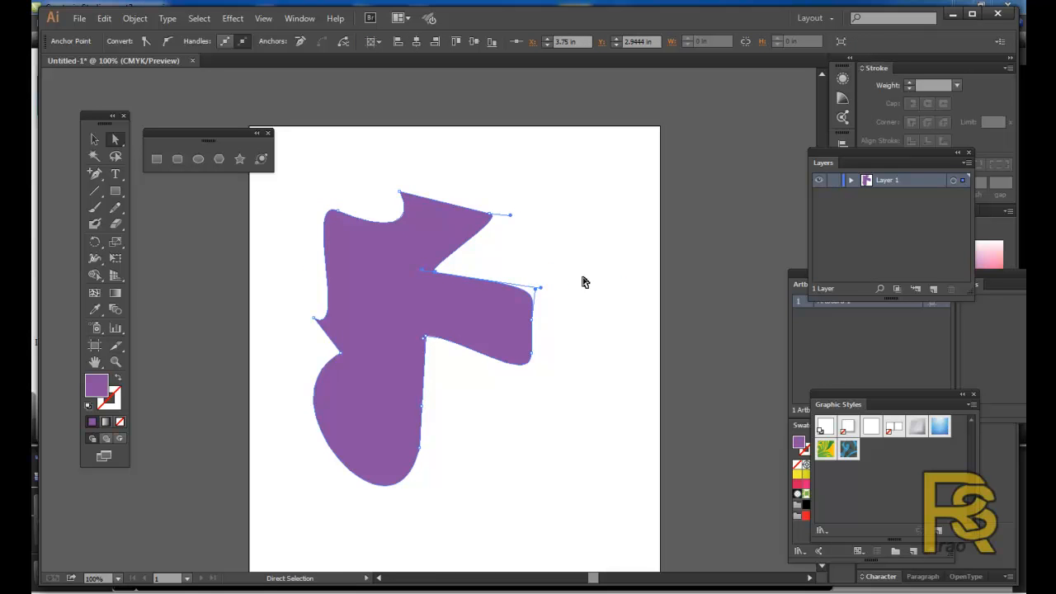
Delete the whole reshaped purple shape from the artboard.
click(93, 140)
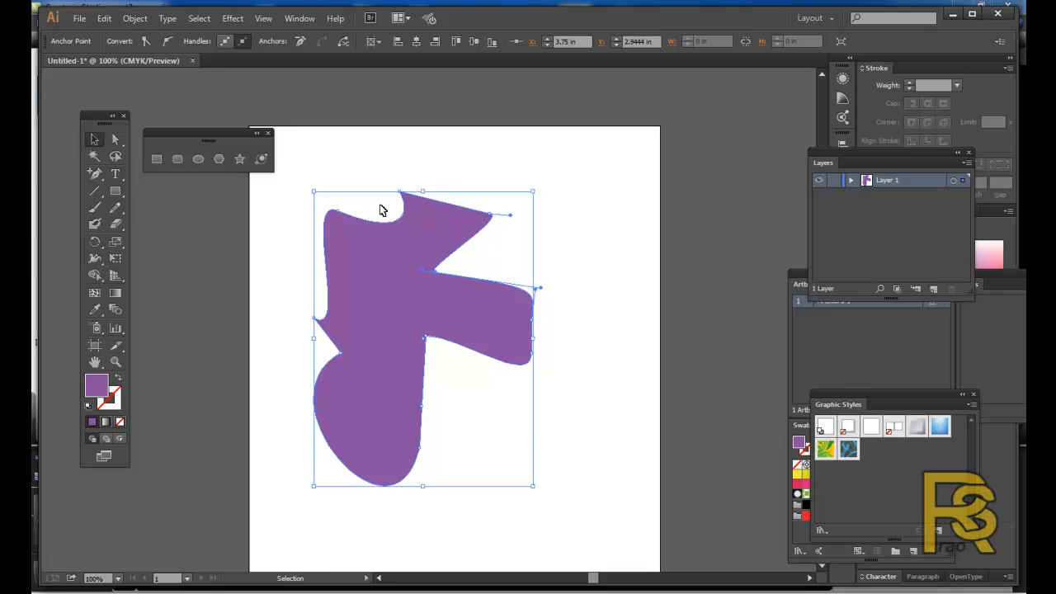
key(Delete)
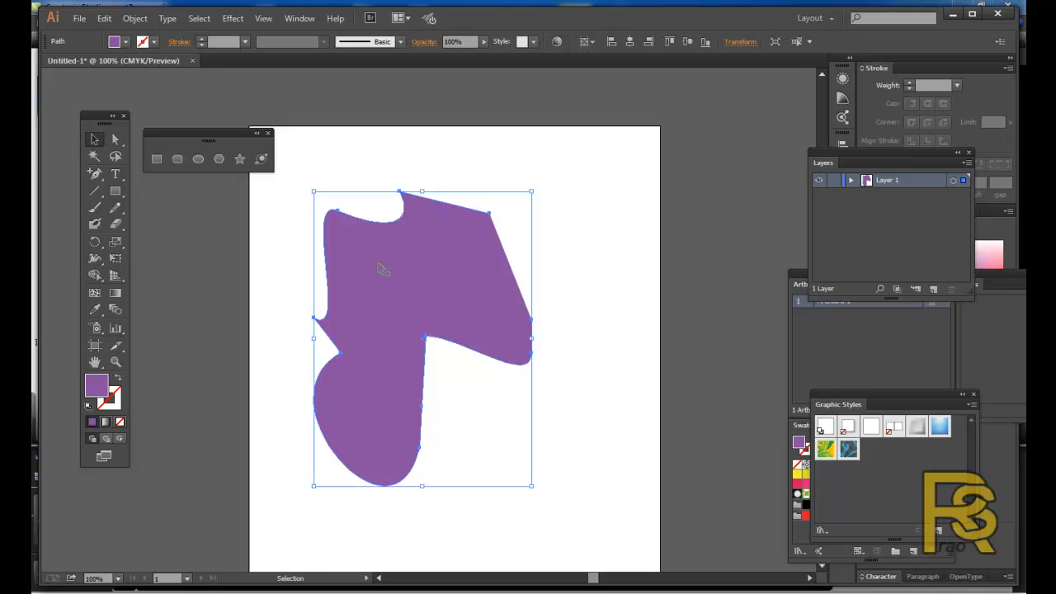
key(Delete)
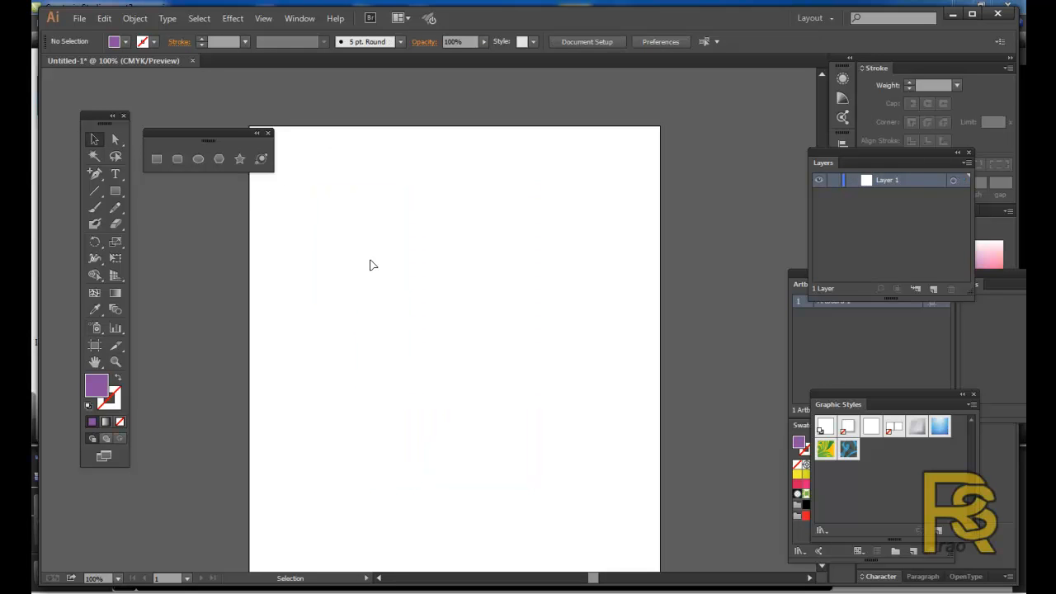
Draw a large purple circle on the artboard and move it slightly up and left.
click(198, 159)
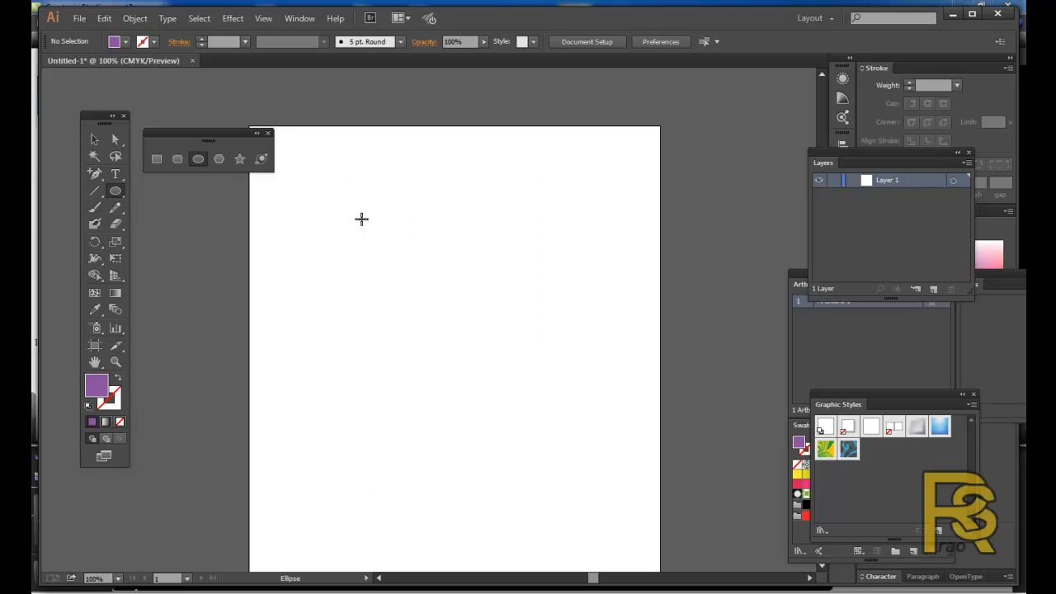
drag(369, 224, 613, 468)
click(94, 139)
drag(490, 268, 443, 251)
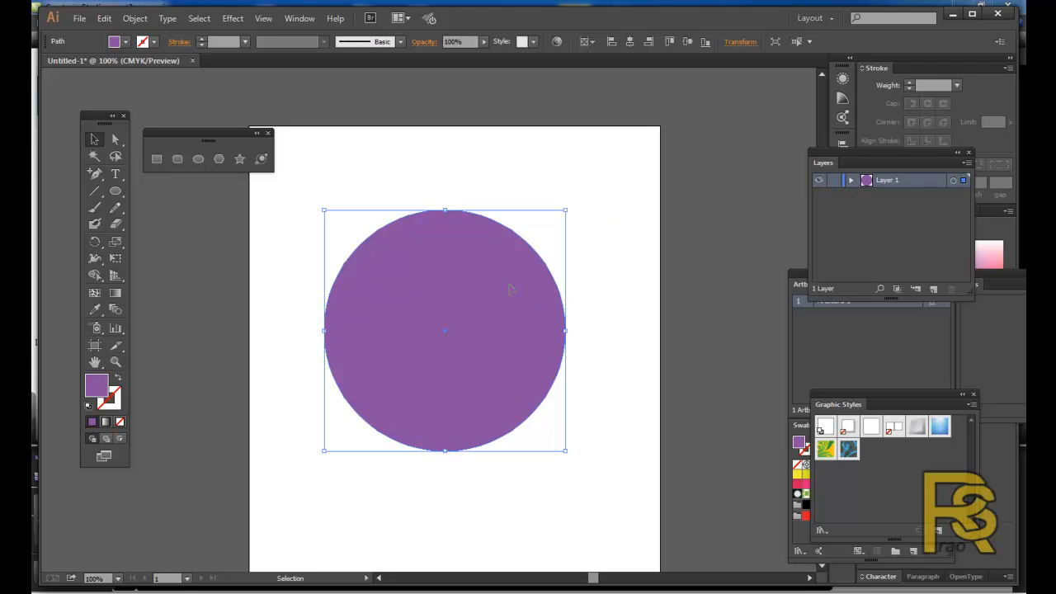
Apply the Expand command to the purple circle.
click(135, 19)
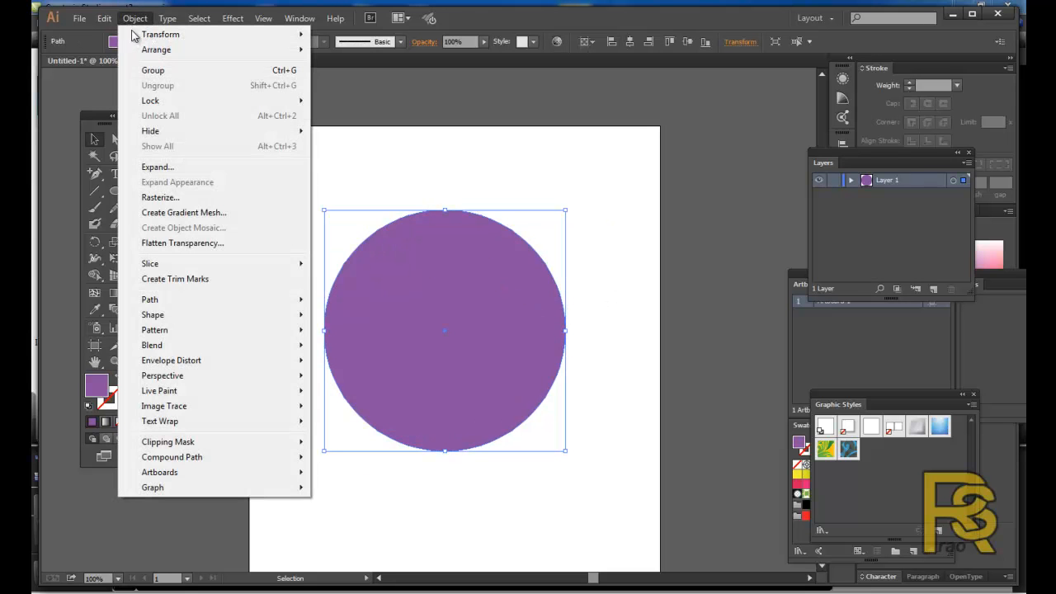
click(161, 170)
click(514, 214)
click(475, 236)
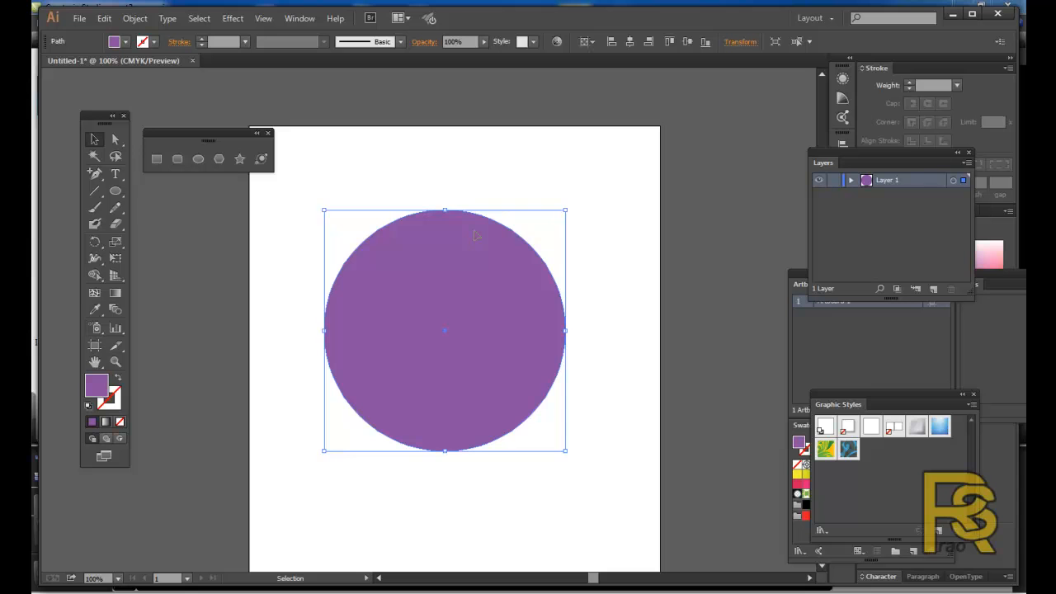
Stretch the circle into an egg by moving its top anchor point up and its bottom anchor point down with Direct Selection.
click(114, 143)
drag(447, 212, 445, 146)
click(484, 179)
drag(444, 443, 448, 474)
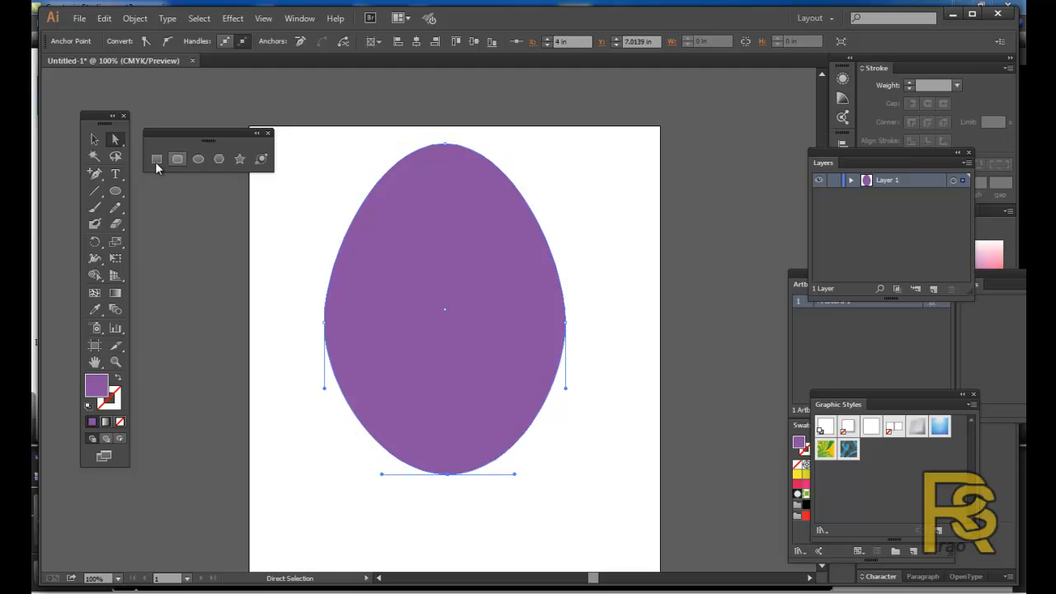
Add an anchor point on the egg's upper-left edge and another on its upper-right edge.
click(97, 175)
drag(96, 175, 113, 189)
click(362, 206)
click(528, 204)
Move the egg's upper-left anchor point into the shape and its left anchor point slightly outward, adjusting the left point's curve handles.
click(115, 140)
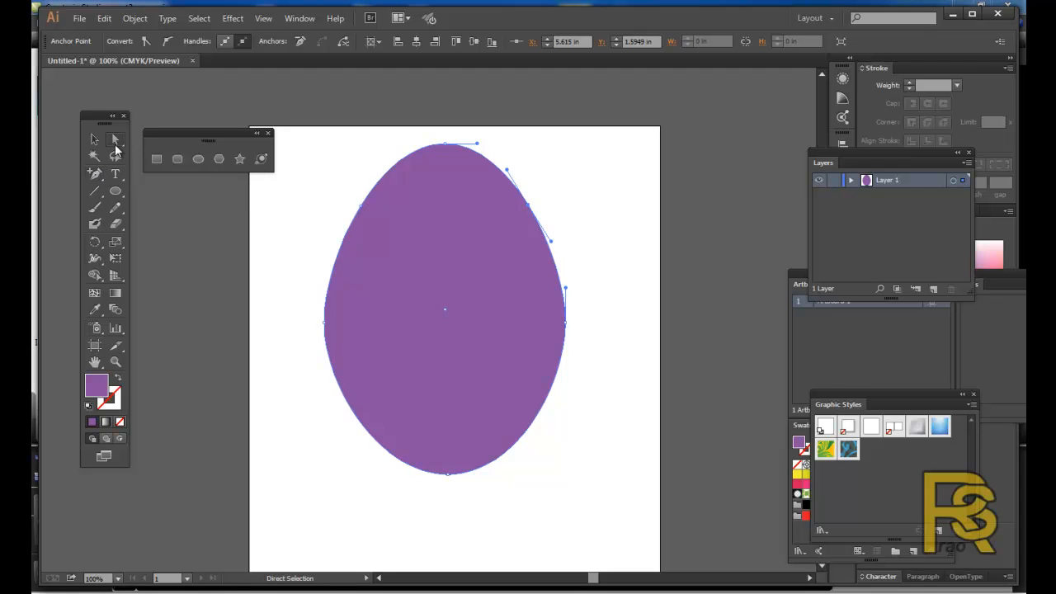
drag(360, 205, 441, 253)
click(324, 321)
drag(328, 288, 348, 252)
drag(325, 329, 313, 328)
drag(336, 253, 358, 231)
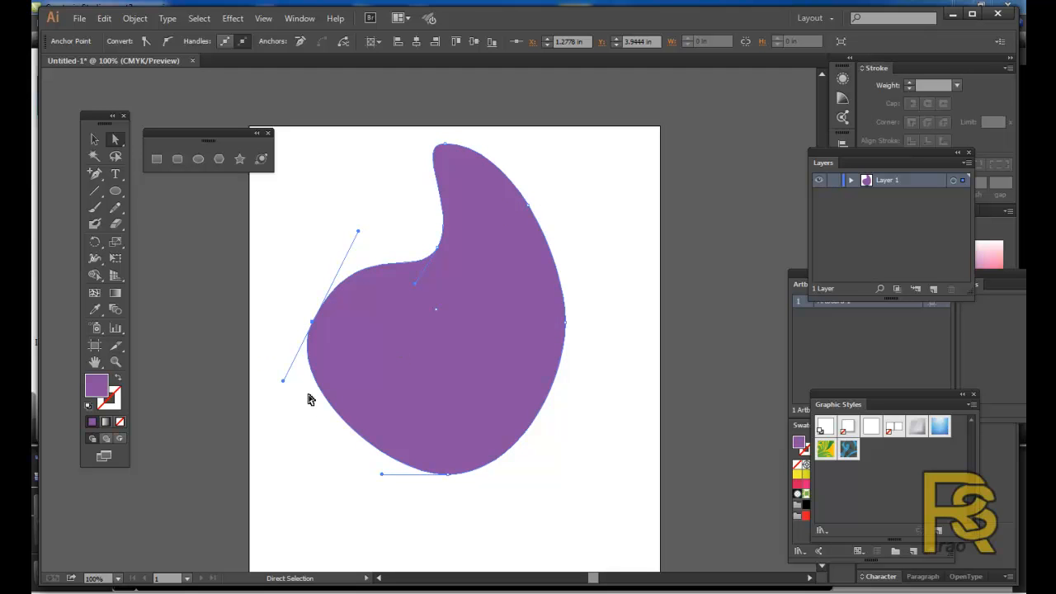
drag(283, 384, 279, 423)
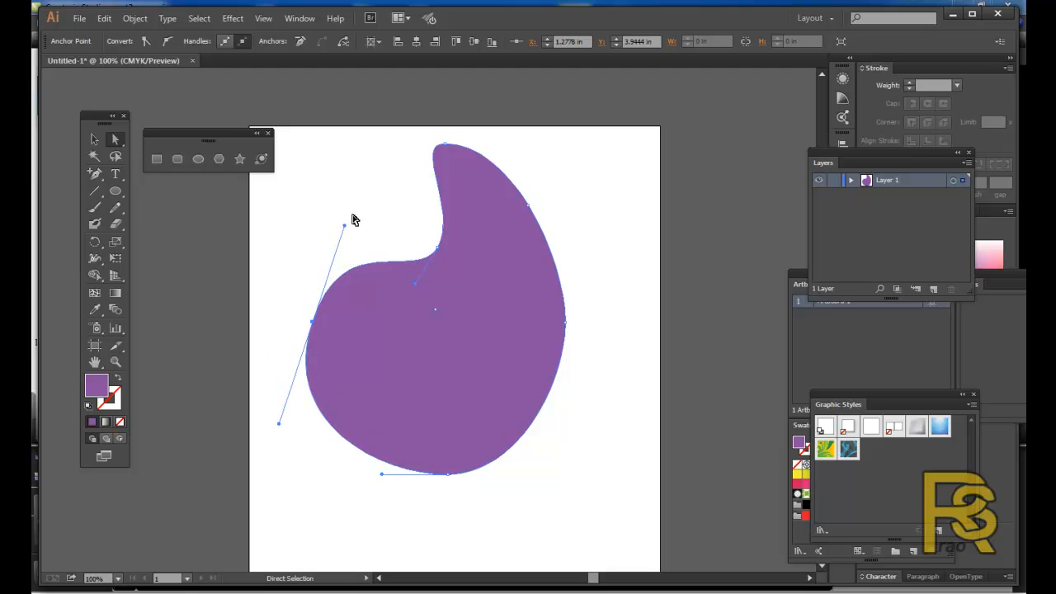
Fine-tune the left point's upper handle, then shift the inner anchor point slightly left and the upper-right anchor point slightly outward.
drag(346, 227, 398, 286)
drag(475, 360, 351, 224)
drag(438, 250, 424, 249)
drag(530, 207, 523, 175)
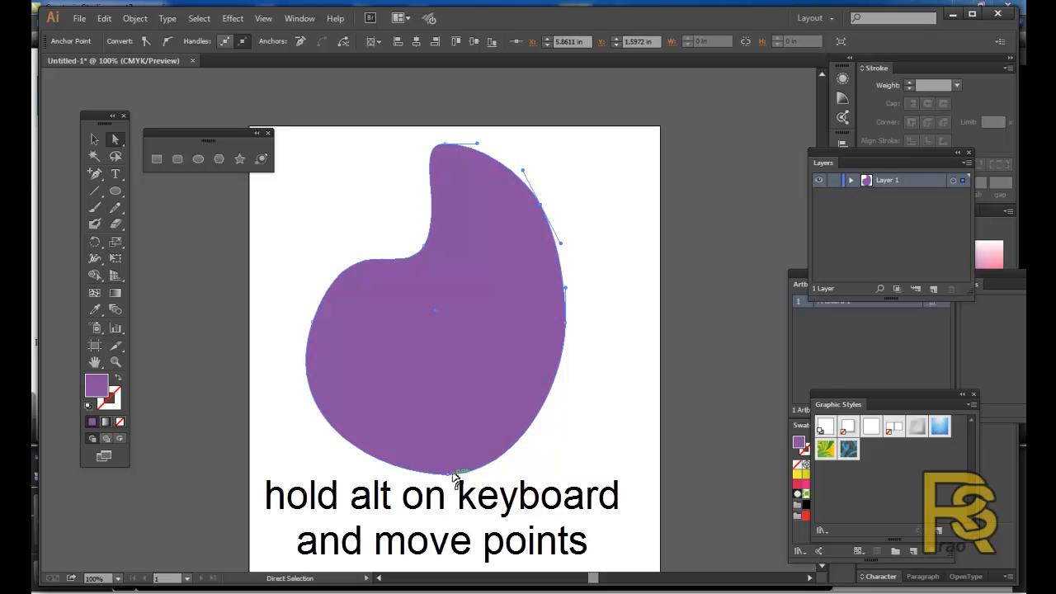
Pull the bottom point's right handle outward and upward, then move the left anchor point outward and adjust both its handles.
click(453, 475)
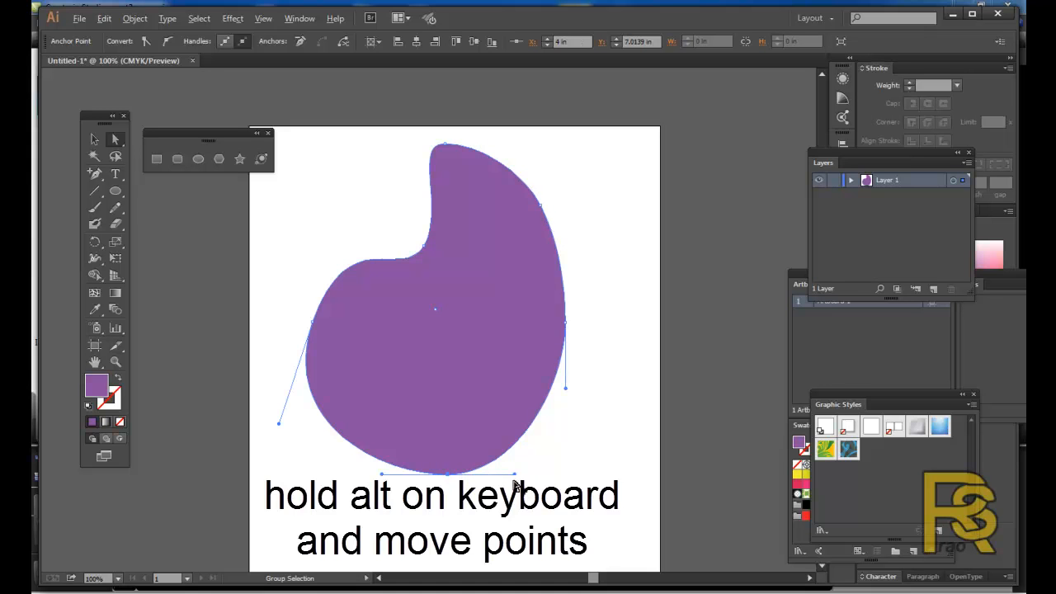
drag(515, 475, 554, 457)
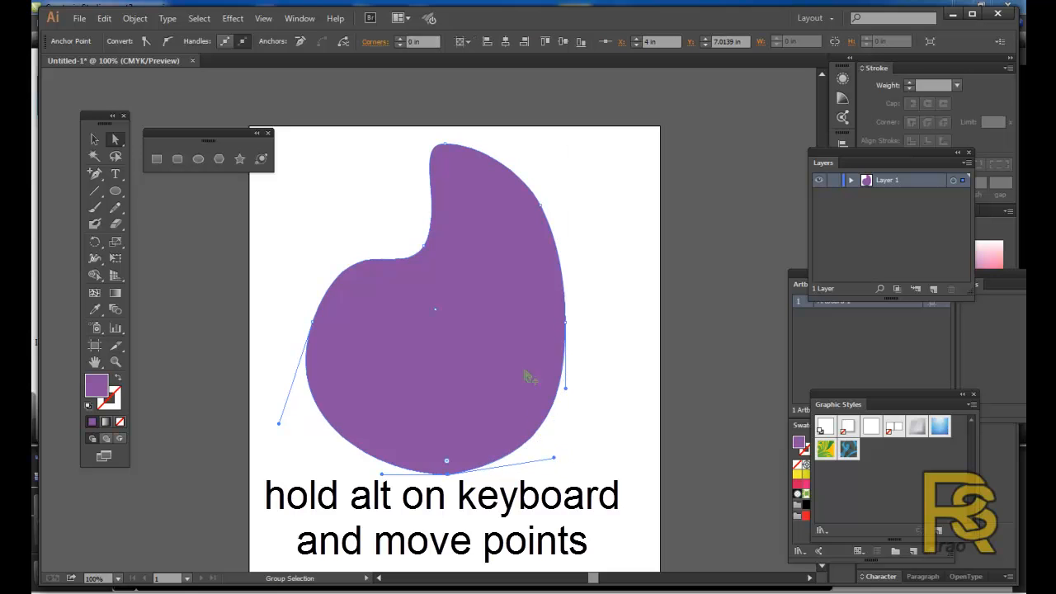
drag(316, 324, 299, 323)
drag(267, 424, 289, 441)
drag(339, 222, 321, 221)
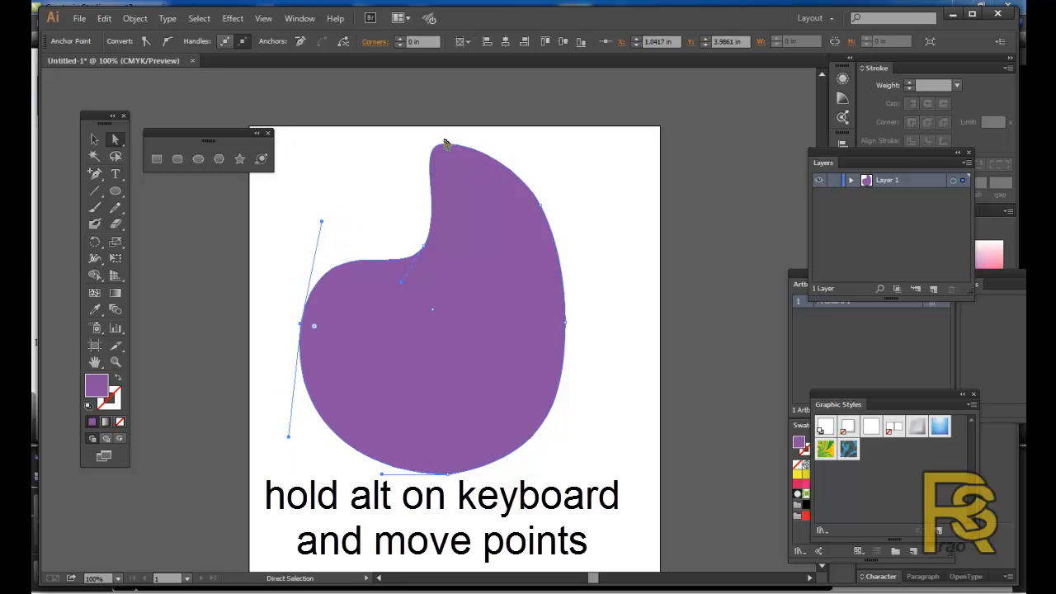
Widen the shape's upper part by lengthening the top point's right handle, moving the upper-right point outward, and reshaping the inner point's curve.
drag(443, 145, 571, 143)
mouse_move(543, 208)
mouse_down()
mouse_move(533, 165)
mouse_move(545, 172)
mouse_move(547, 212)
mouse_move(562, 211)
mouse_up()
drag(428, 257, 396, 317)
Extend the bottom anchor point's two handles horizontally to either side to flatten the shape's base.
click(447, 475)
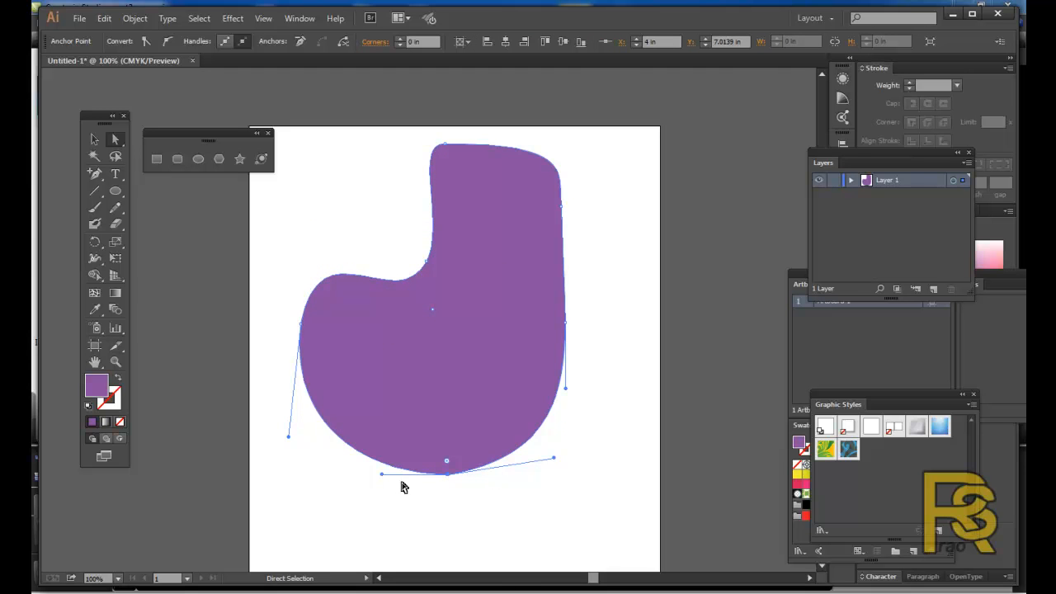
drag(381, 479, 302, 475)
drag(555, 459, 570, 474)
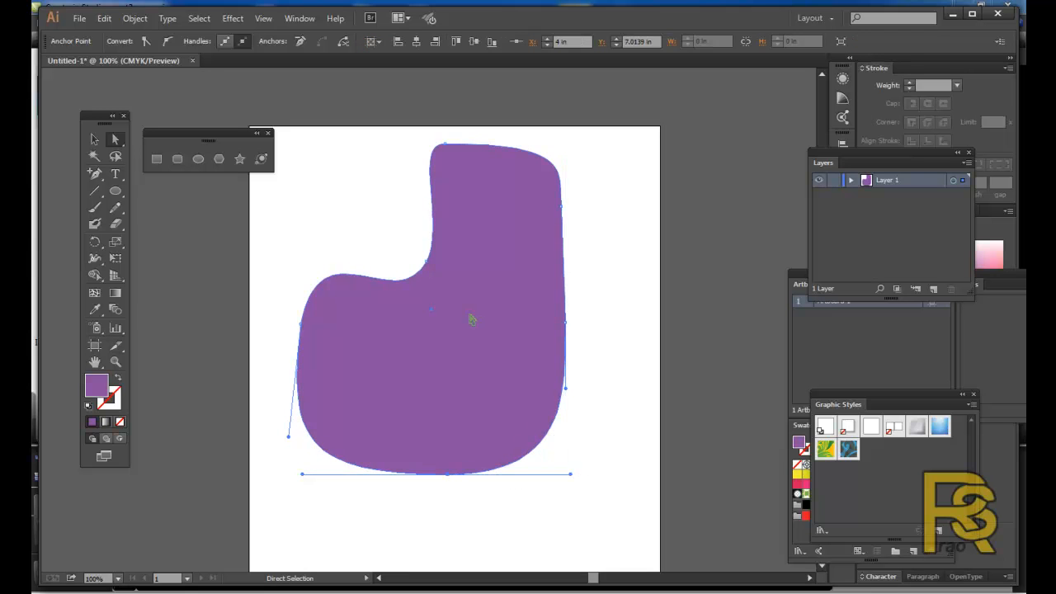
Lower the left anchor point slightly and straighten its upper and lower handles to near vertical.
drag(300, 324, 297, 346)
drag(319, 239, 300, 234)
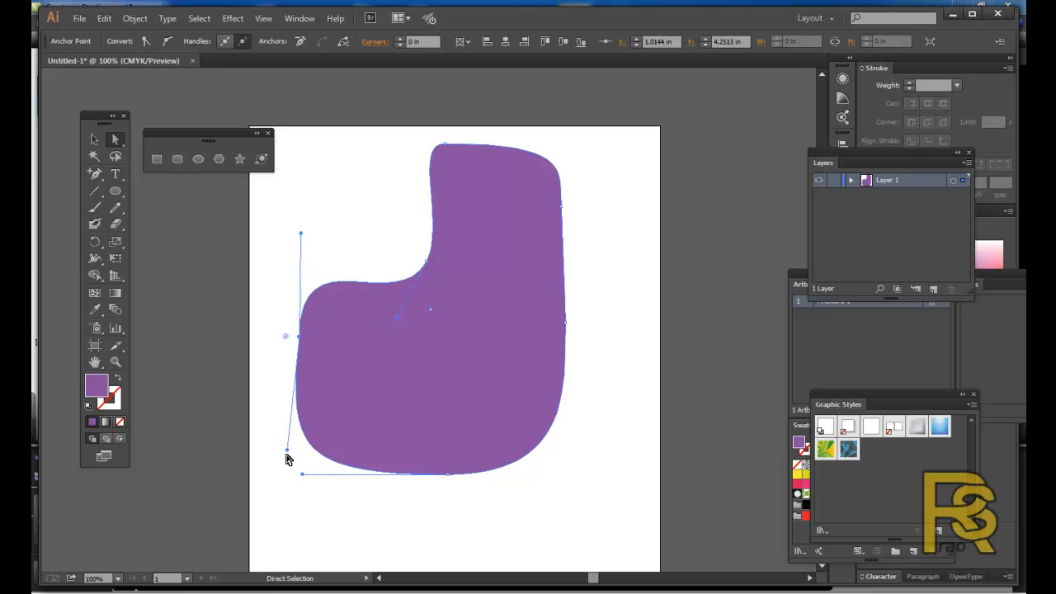
drag(286, 456, 304, 452)
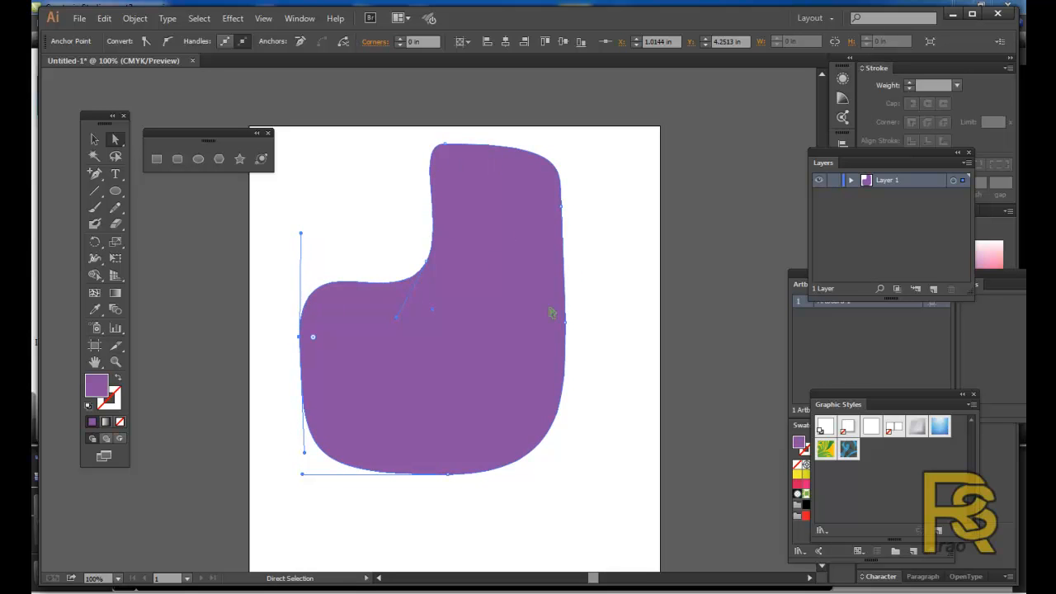
Lengthen the inner anchor point's two curve handles to deepen the concave curve, and nudge the whole shape slightly down.
click(427, 262)
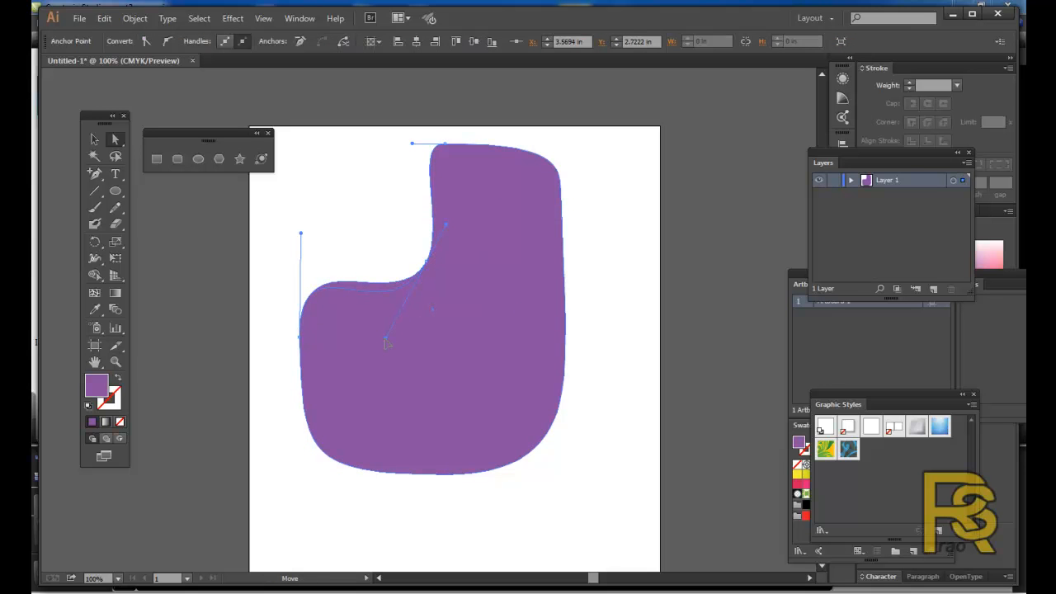
drag(394, 332, 392, 328)
mouse_move(450, 228)
mouse_down()
mouse_move(464, 218)
mouse_move(451, 236)
mouse_move(455, 213)
mouse_up()
click(427, 262)
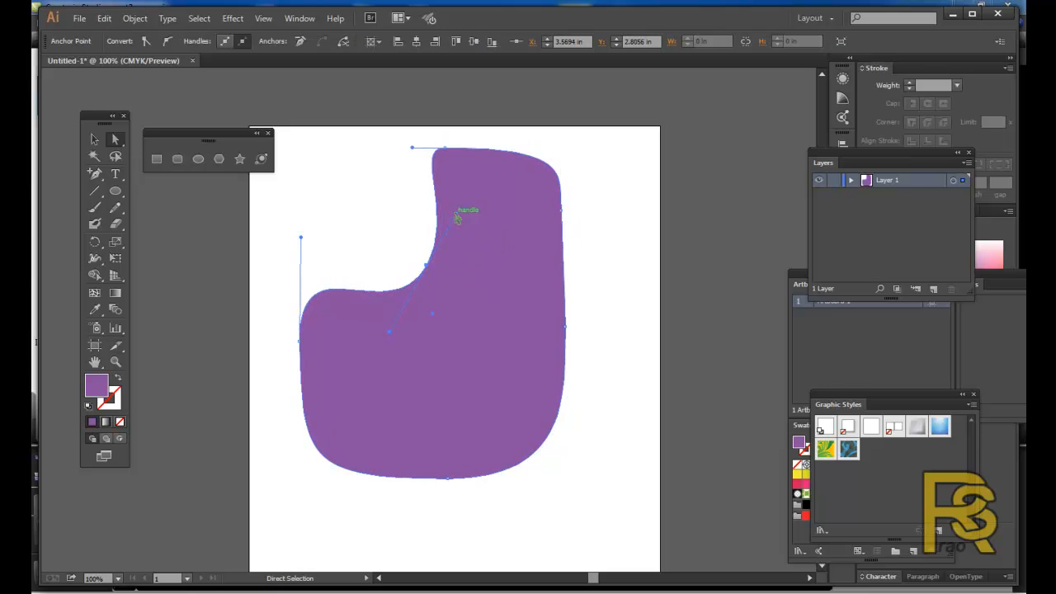
Adjust the upper-right point's upper handle, move the right anchor point slightly outward, and deselect the shape.
click(564, 211)
drag(561, 177, 557, 176)
drag(568, 327, 580, 332)
click(632, 348)
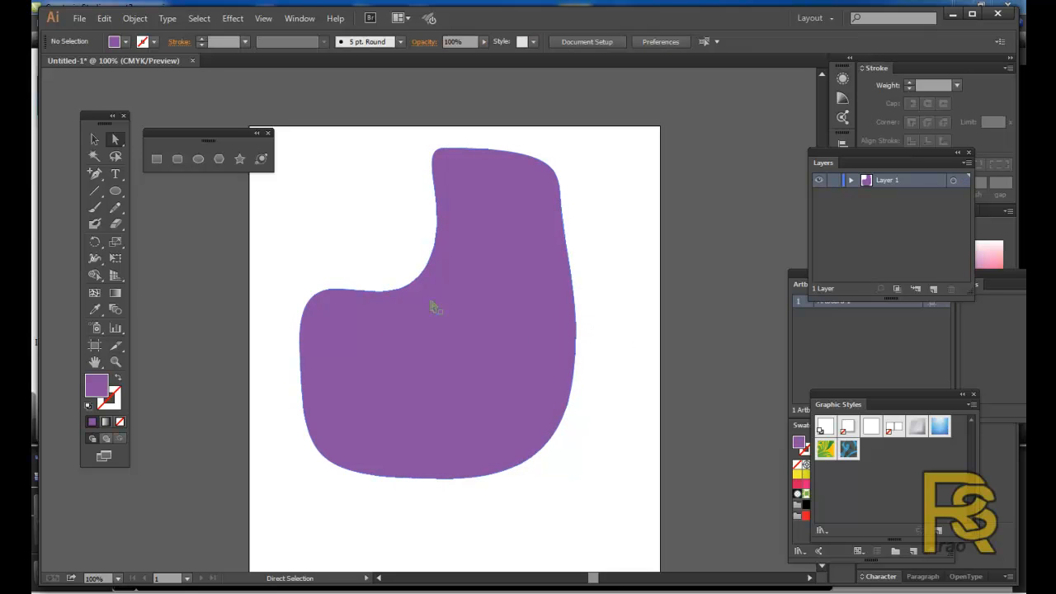
Square off the shape's lower-right corner by lengthening the right and bottom points' handles toward that corner.
click(413, 273)
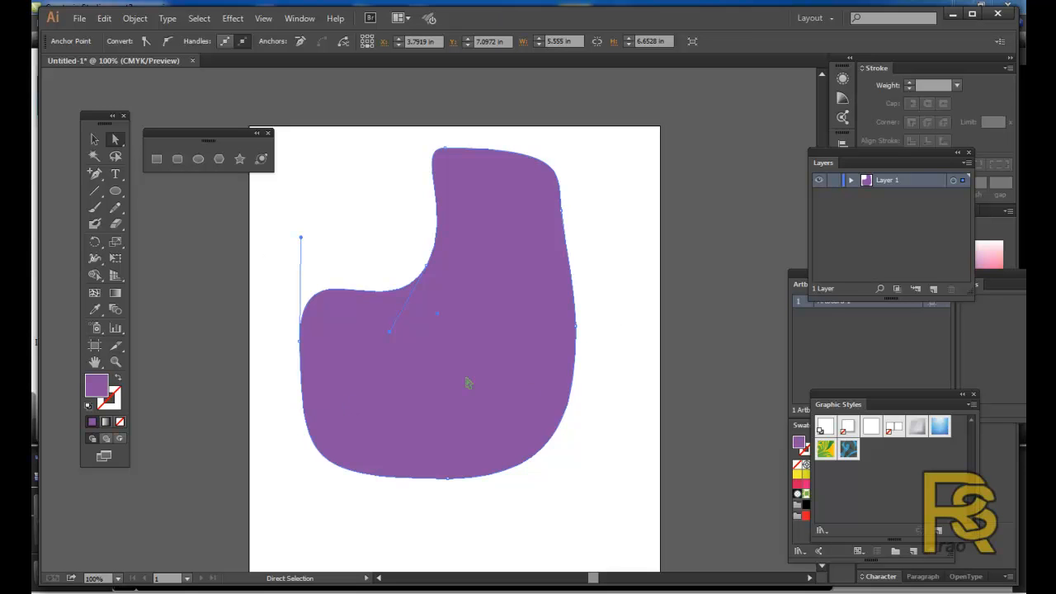
click(575, 326)
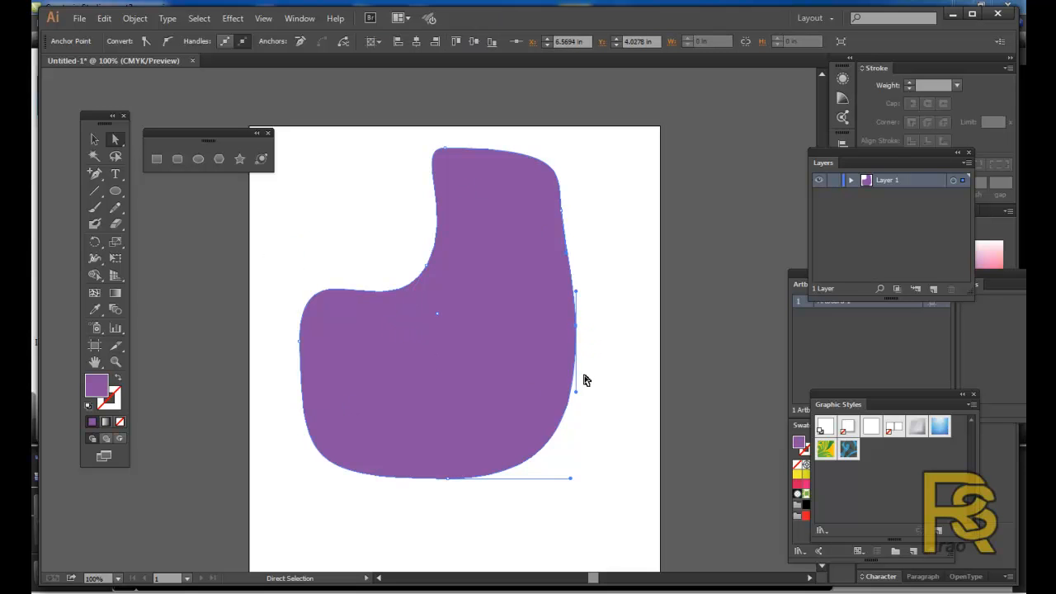
drag(575, 394, 612, 485)
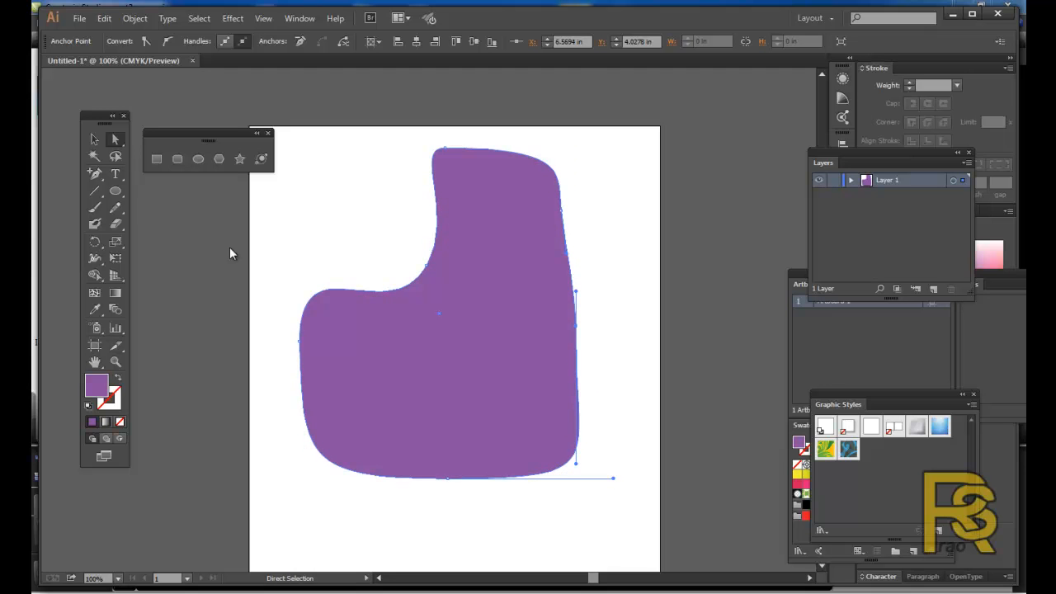
Move the whole shape slightly to the right with the Selection tool and deselect it.
click(95, 141)
click(372, 255)
drag(513, 288, 525, 289)
click(651, 297)
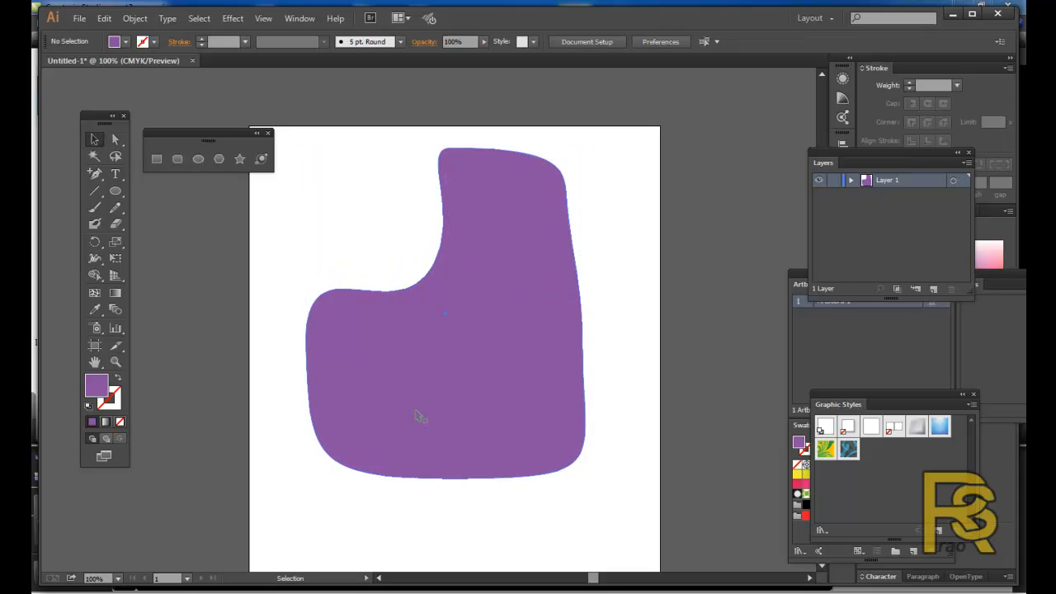
Change the shape's fill to blue, colour 0D65BC.
click(467, 384)
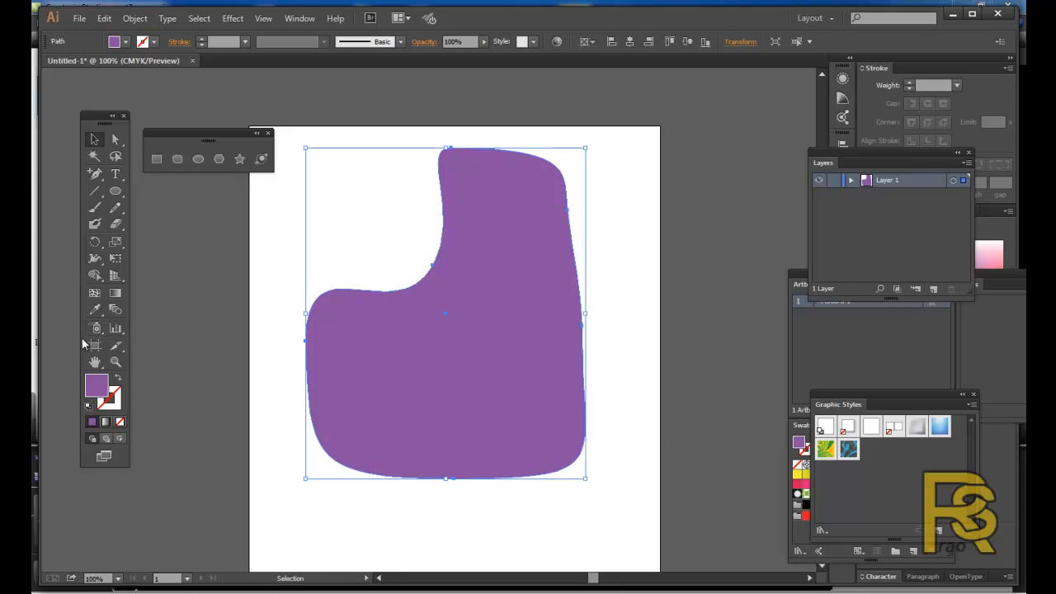
double_click(96, 386)
click(542, 283)
click(508, 256)
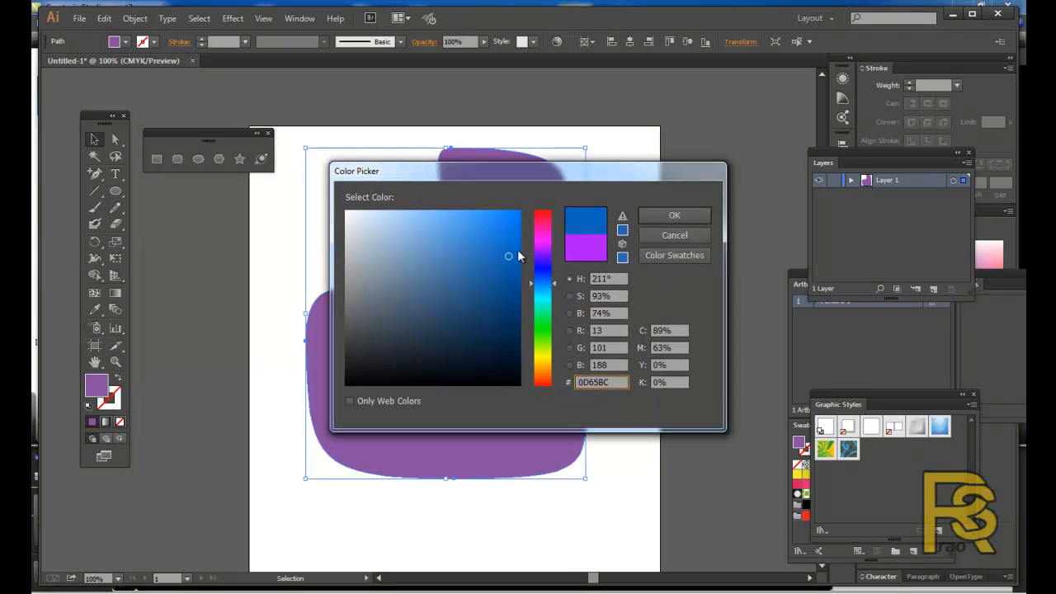
click(667, 214)
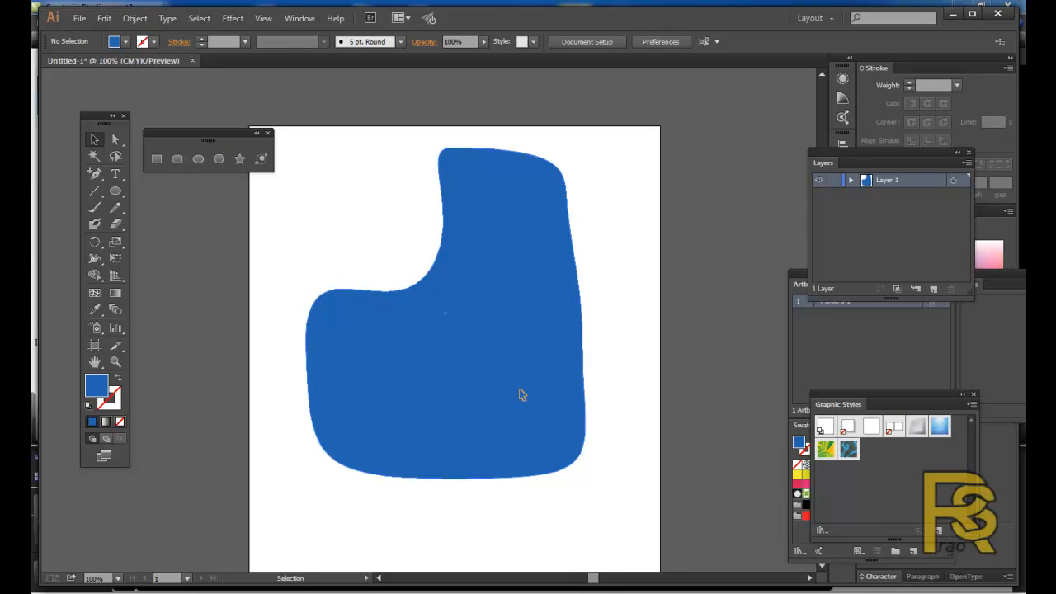
Delete the blue shape from the artboard.
click(627, 332)
click(554, 305)
key(Delete)
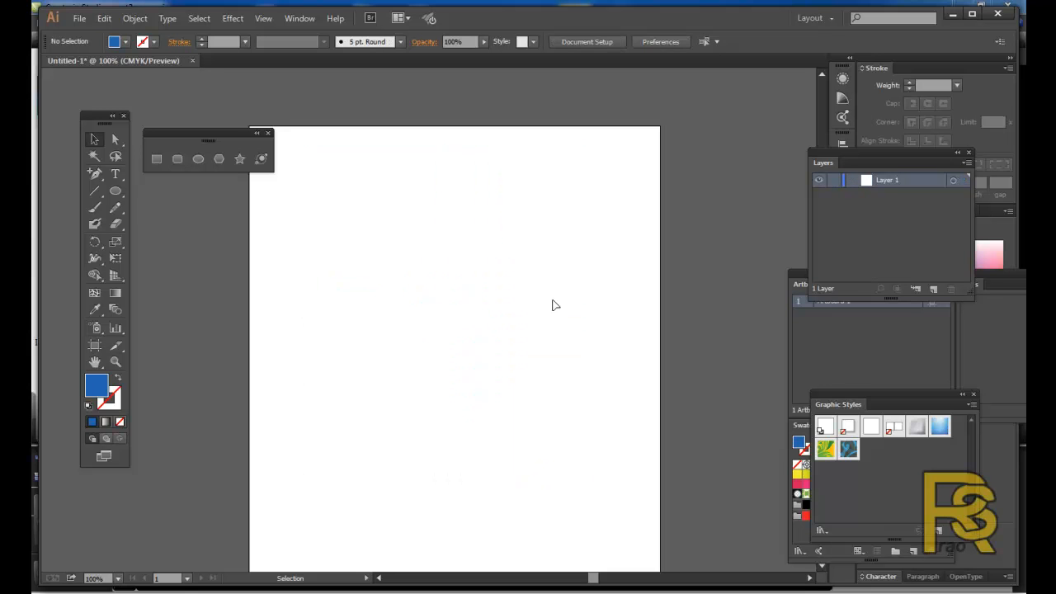
Rearrange the floating toolbars, placing the shape tools beside the main tools, and show the tools grouped with the Pen tool.
drag(175, 137, 206, 115)
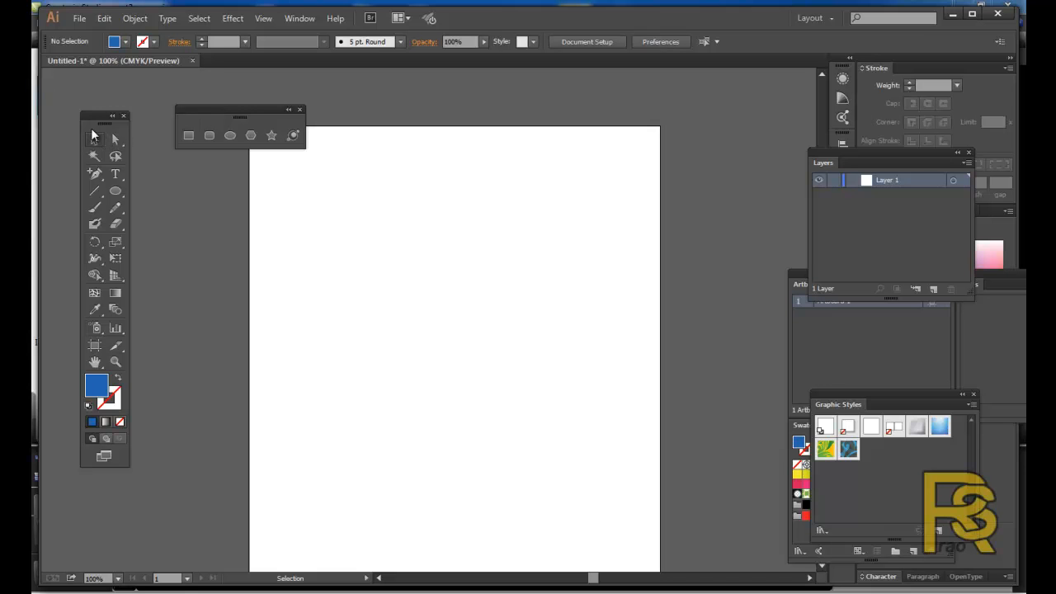
drag(93, 122, 102, 124)
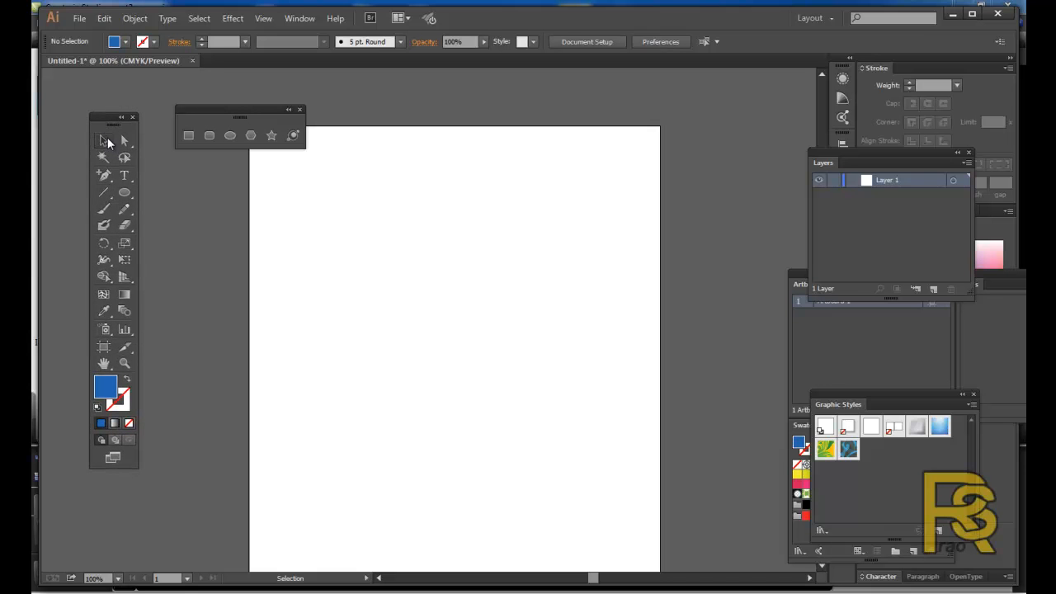
click(105, 178)
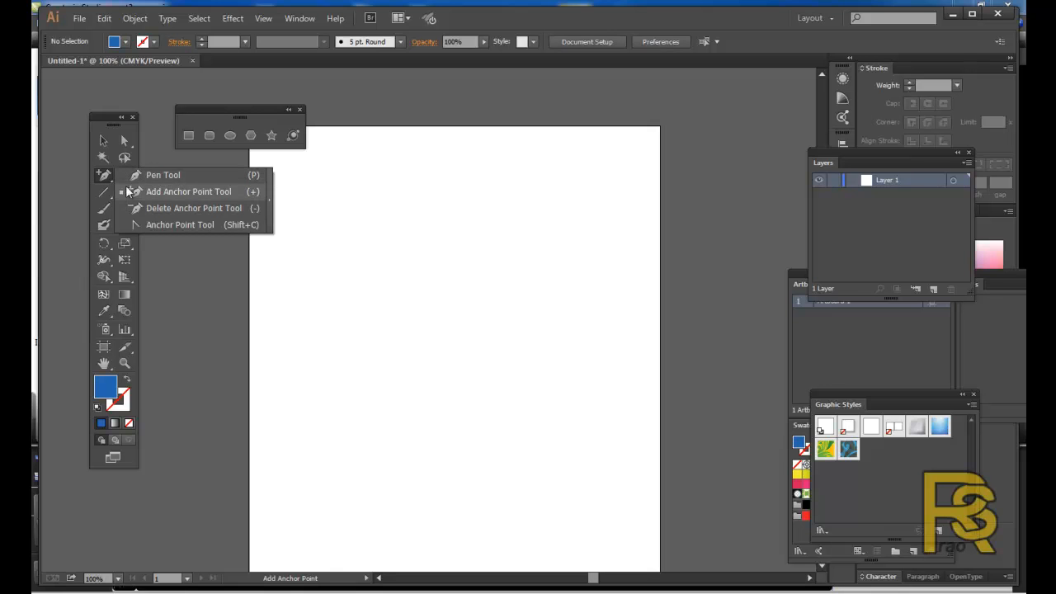
click(107, 177)
drag(248, 110, 222, 174)
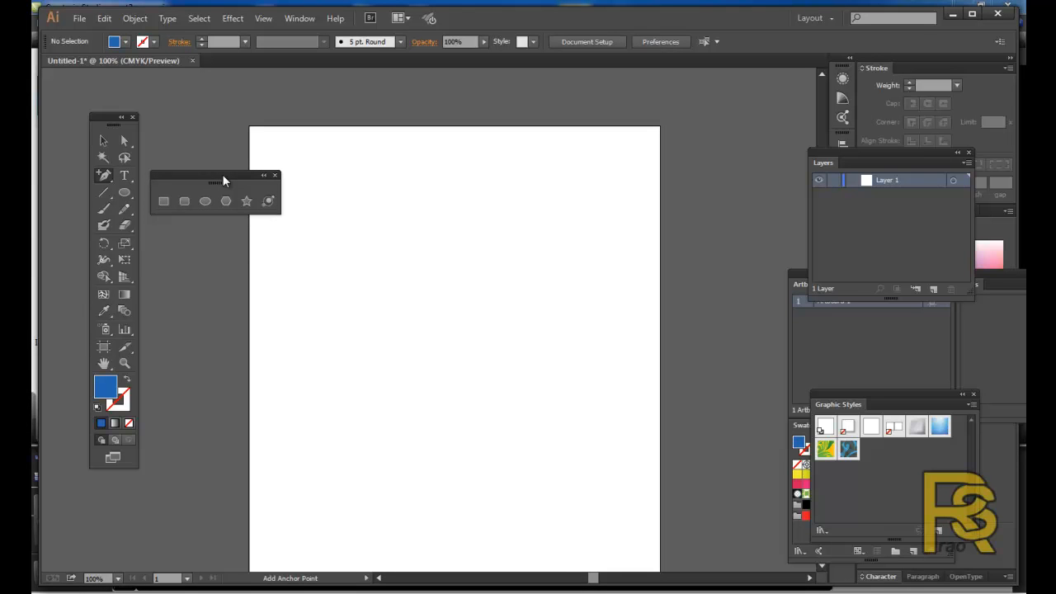
Draw the left half of a heart with the Pen tool, curving from the top notch over the left lobe down to the tip.
click(104, 176)
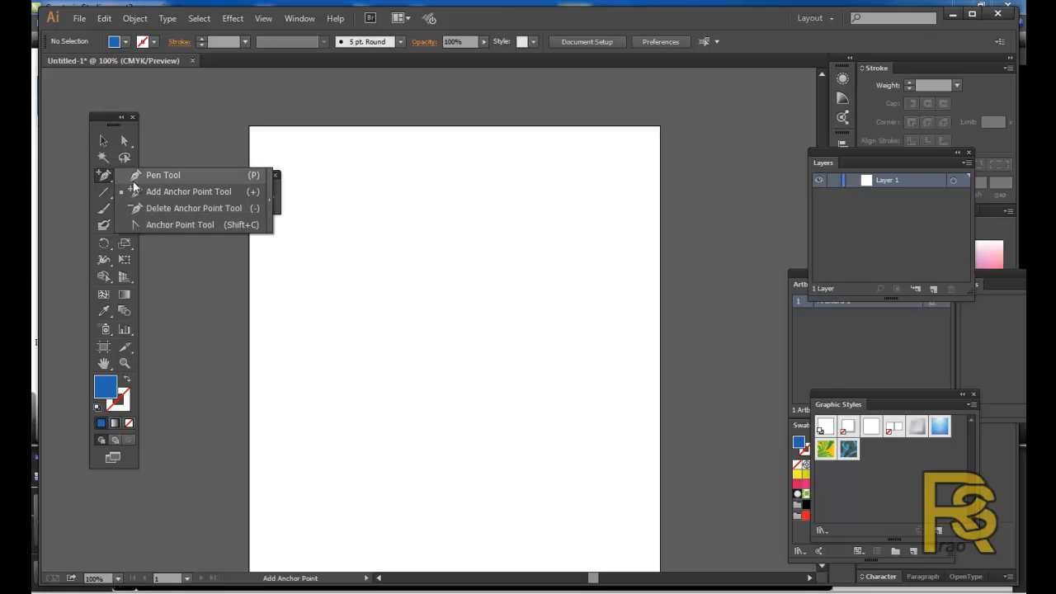
click(104, 180)
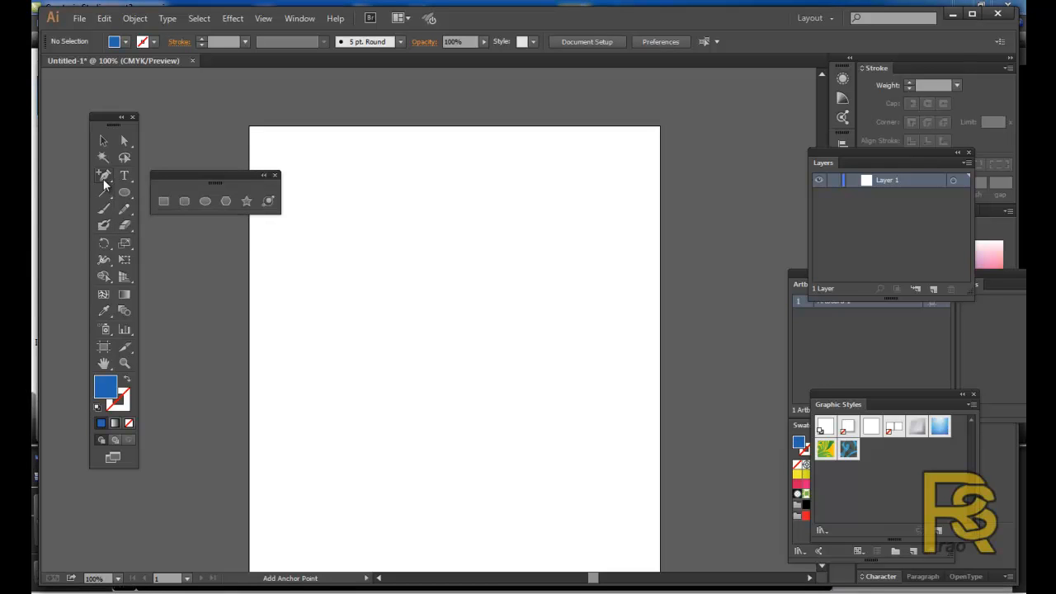
key(p)
drag(445, 250, 324, 205)
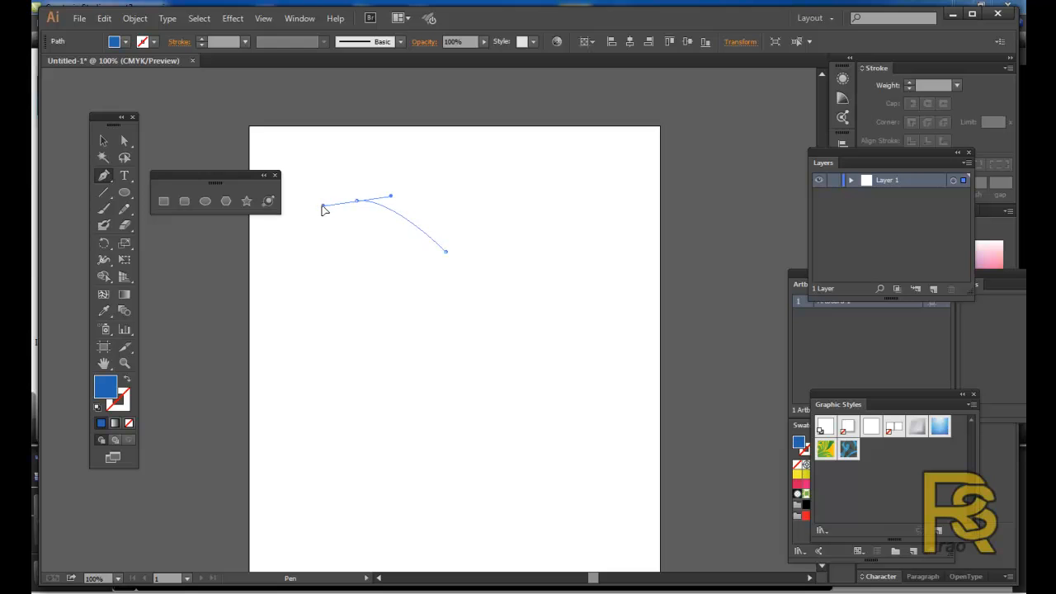
drag(324, 210, 325, 209)
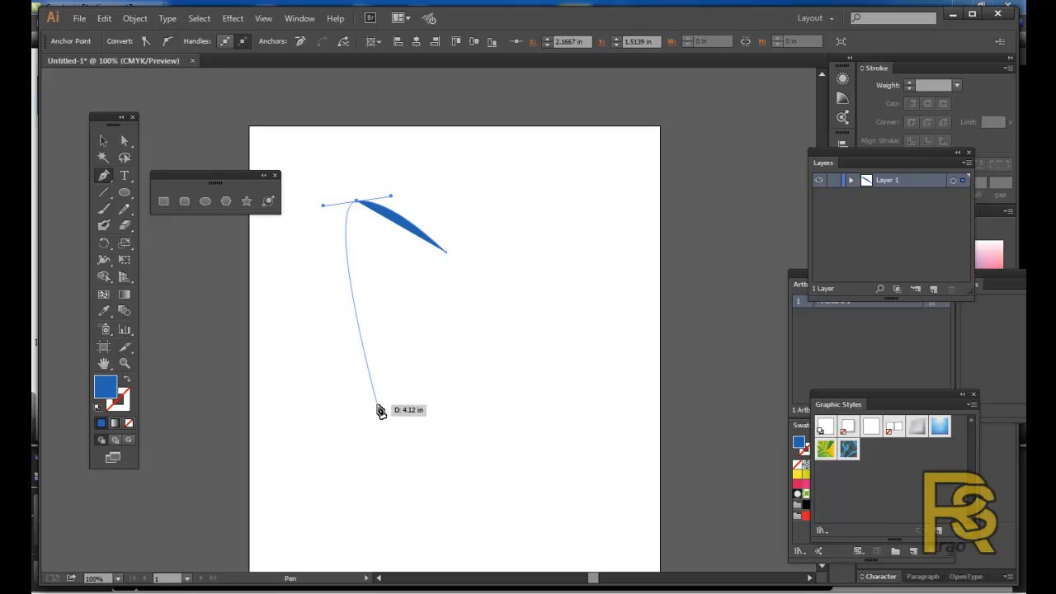
drag(398, 420, 446, 493)
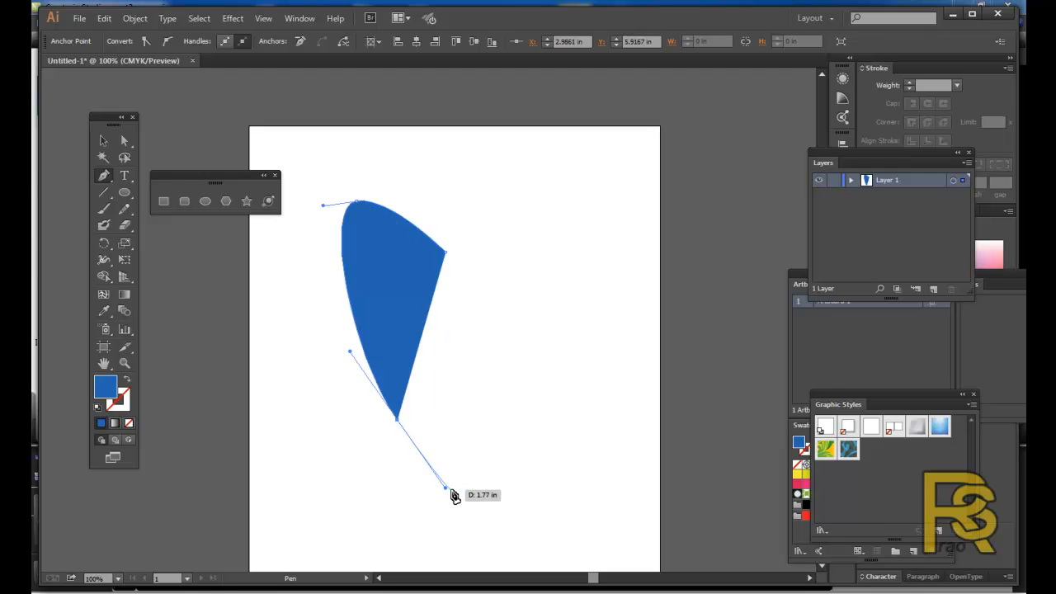
click(487, 520)
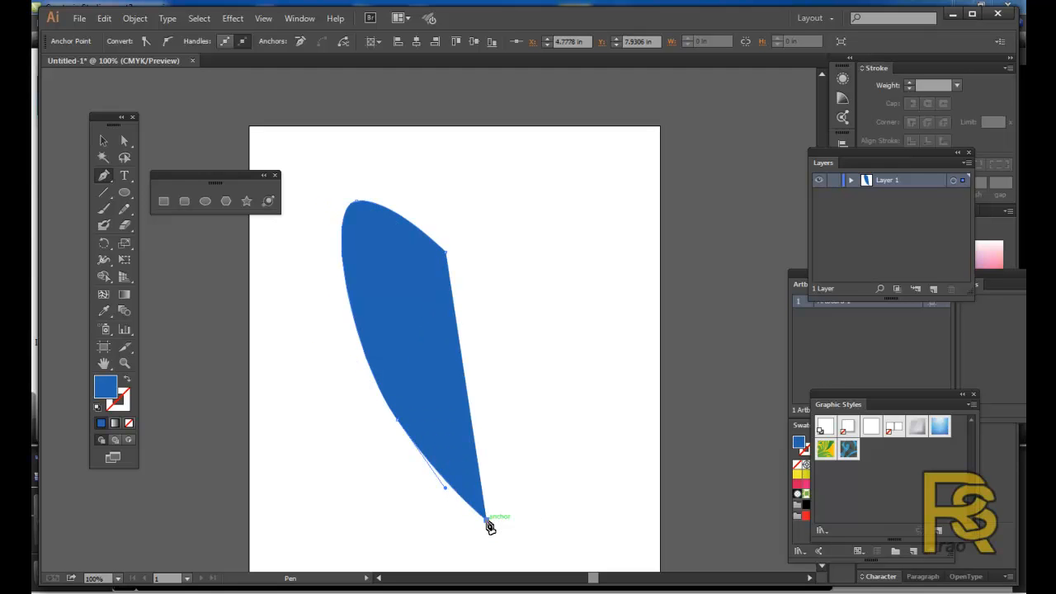
Draw the heart's right side and lobe with curved points and close the path at the top notch.
drag(569, 363, 590, 298)
drag(544, 201, 482, 211)
click(446, 249)
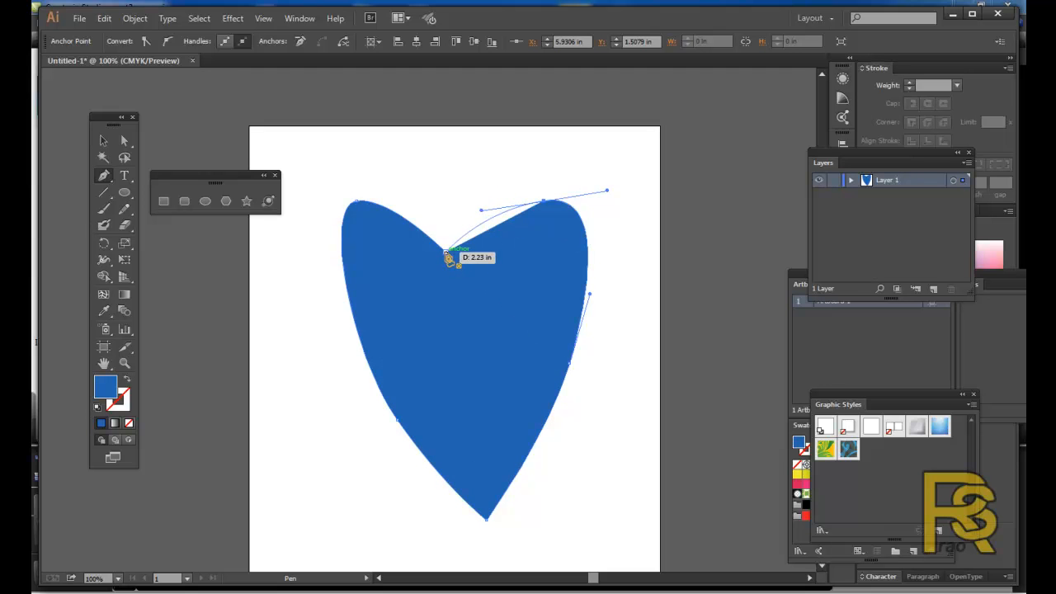
click(446, 253)
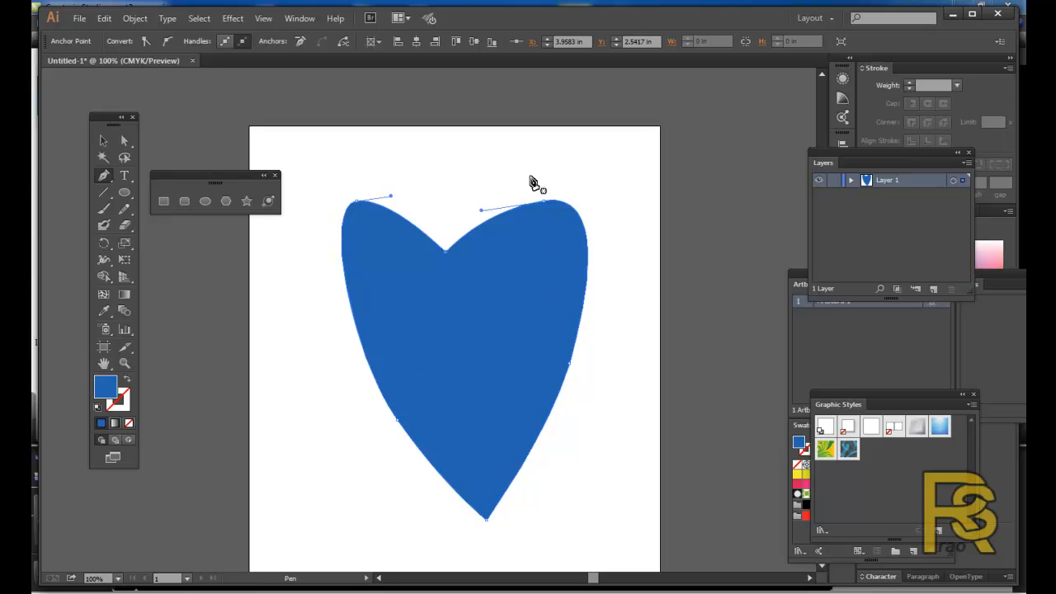
With Direct Selection, move the heart's side points outward and its tip down and left, then tilt the right side point's upper handle outward.
click(124, 142)
drag(400, 422, 375, 404)
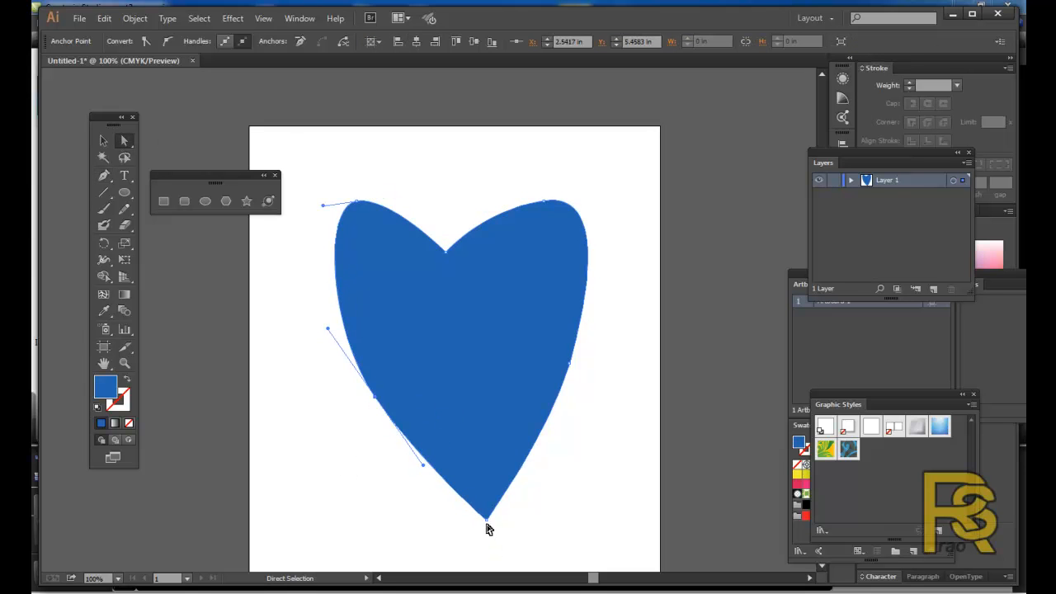
drag(488, 518, 461, 534)
drag(569, 363, 579, 365)
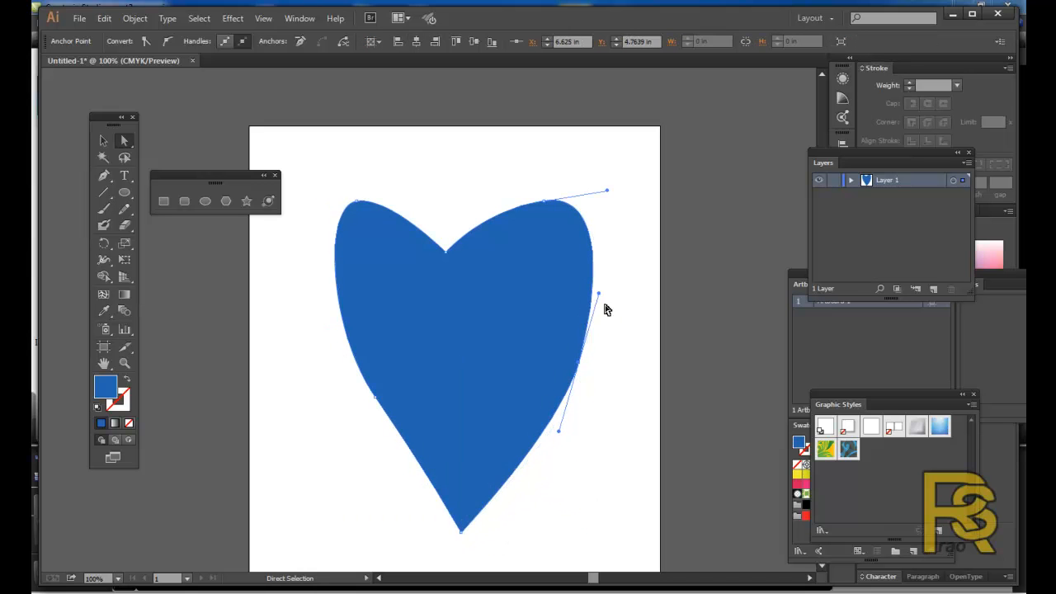
drag(600, 295, 610, 297)
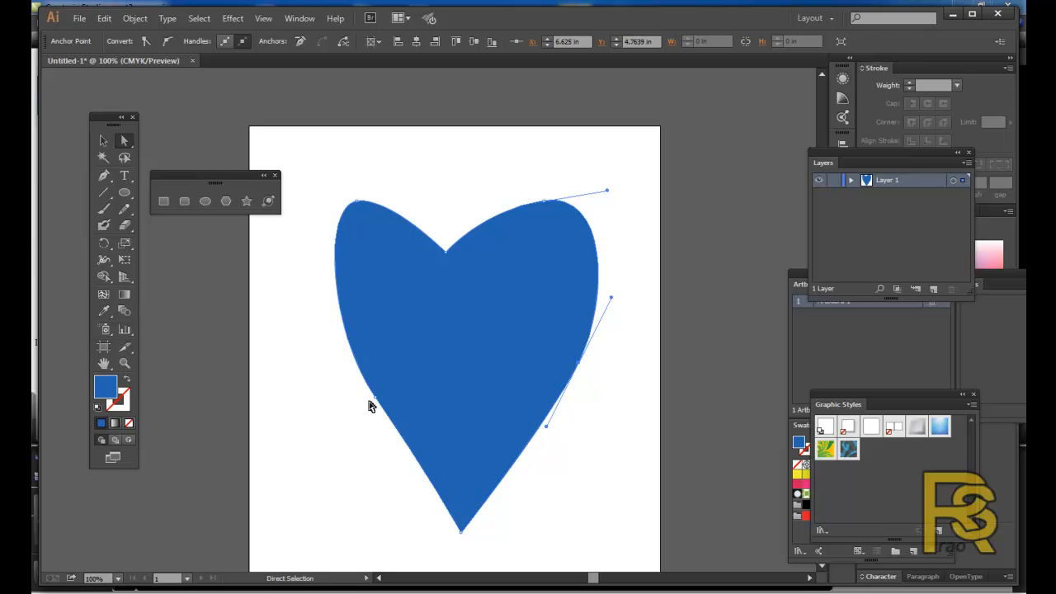
Adjust the left side point's upper handle, then move both of the heart's side points slightly outward and down.
click(380, 403)
drag(327, 333, 344, 323)
drag(378, 402, 366, 405)
drag(579, 366, 591, 376)
Move the heart's top notch slightly right, then lengthen the left lobe's inner handle upward and tilt its outer handle down and outward.
click(452, 257)
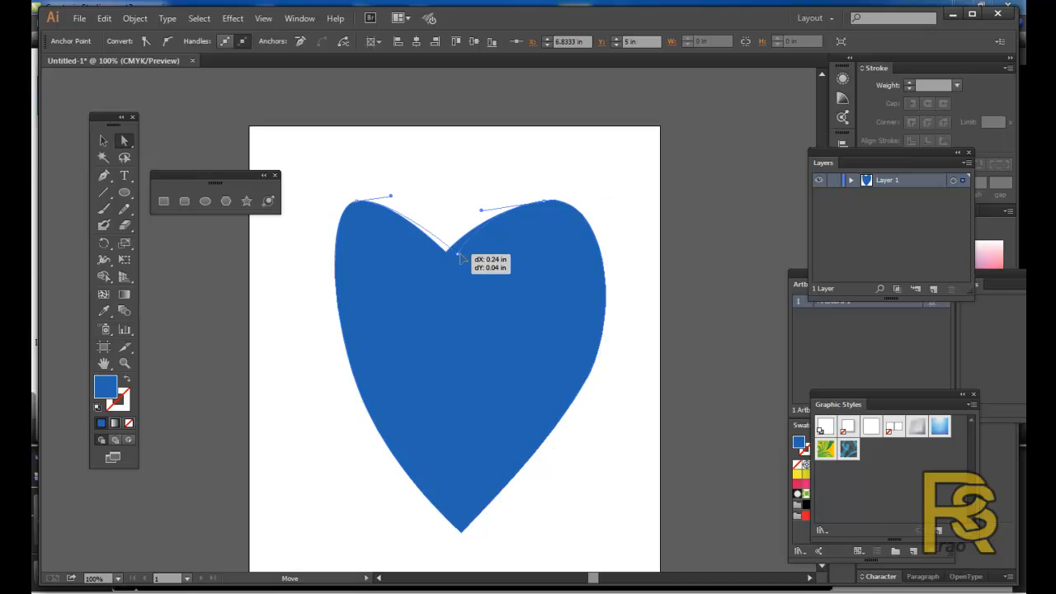
drag(452, 259, 454, 251)
click(358, 203)
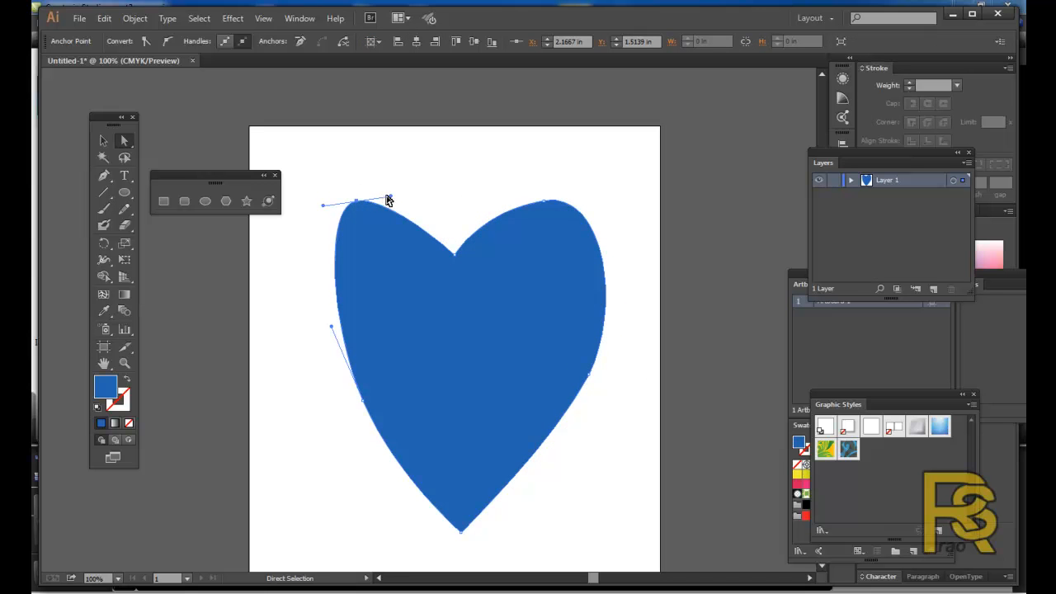
drag(390, 196, 436, 178)
drag(324, 210, 304, 235)
Tilt the right lobe's outer handle downward, move the lobe point outward and up, and shift the top notch further right.
click(543, 201)
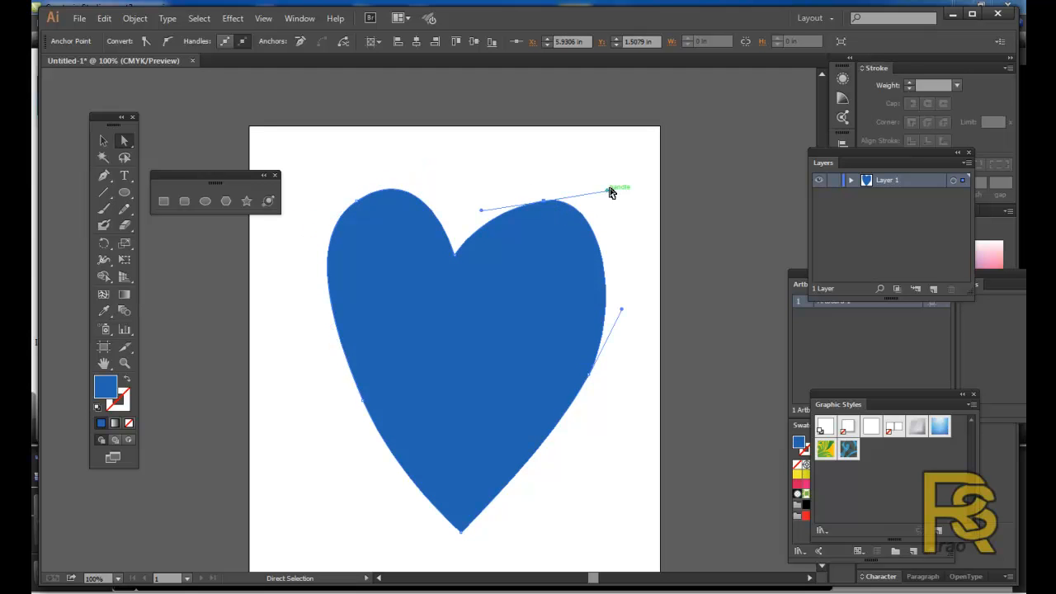
drag(606, 191, 615, 214)
drag(551, 205, 575, 195)
drag(455, 255, 469, 241)
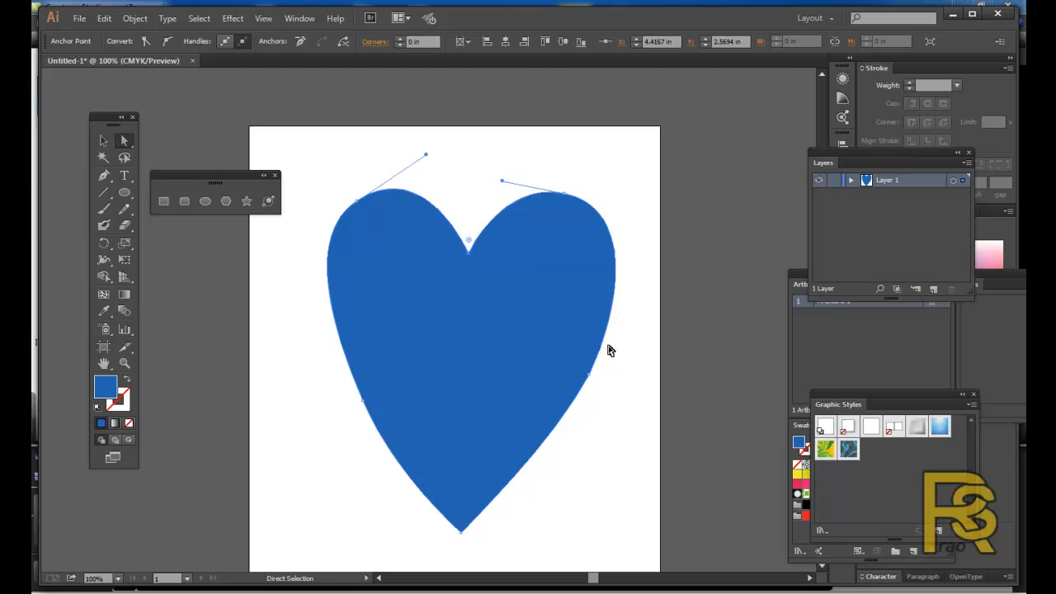
Shift the heart slightly left and move its right and left side points slightly inward.
drag(588, 379, 570, 377)
click(587, 377)
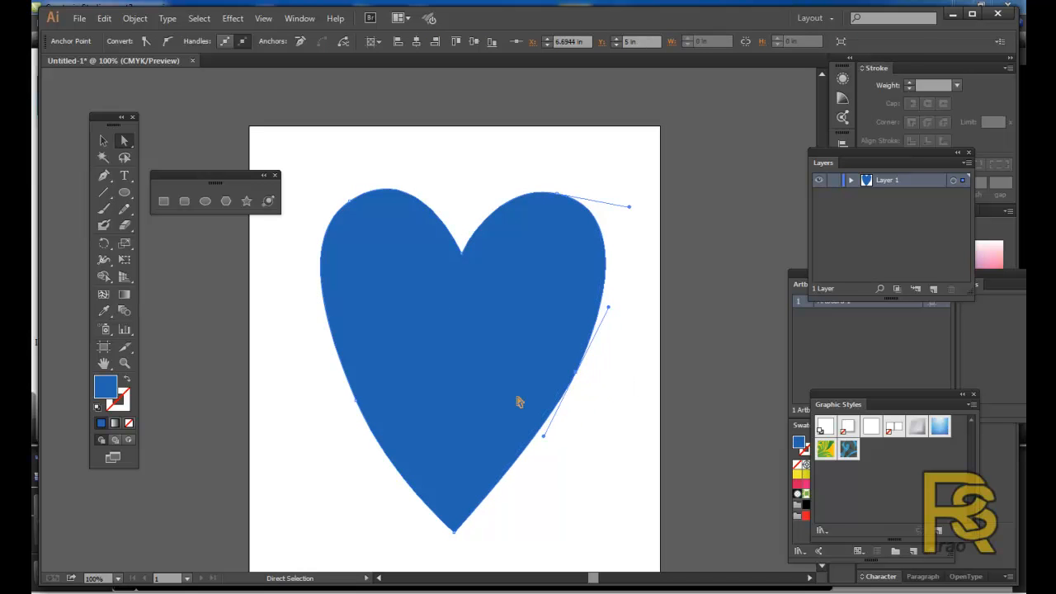
drag(355, 405, 365, 401)
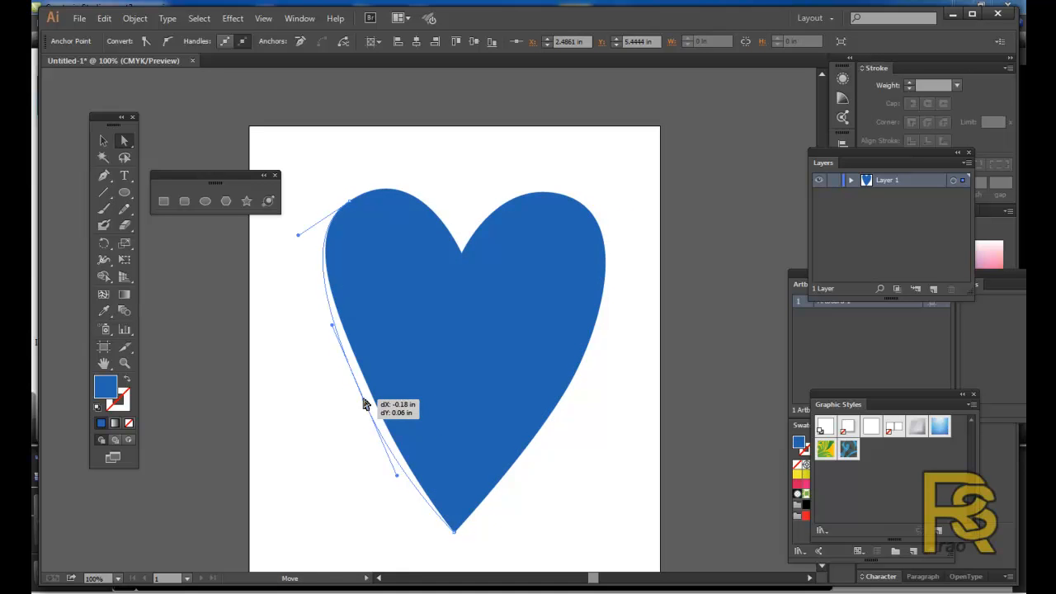
click(579, 440)
click(580, 364)
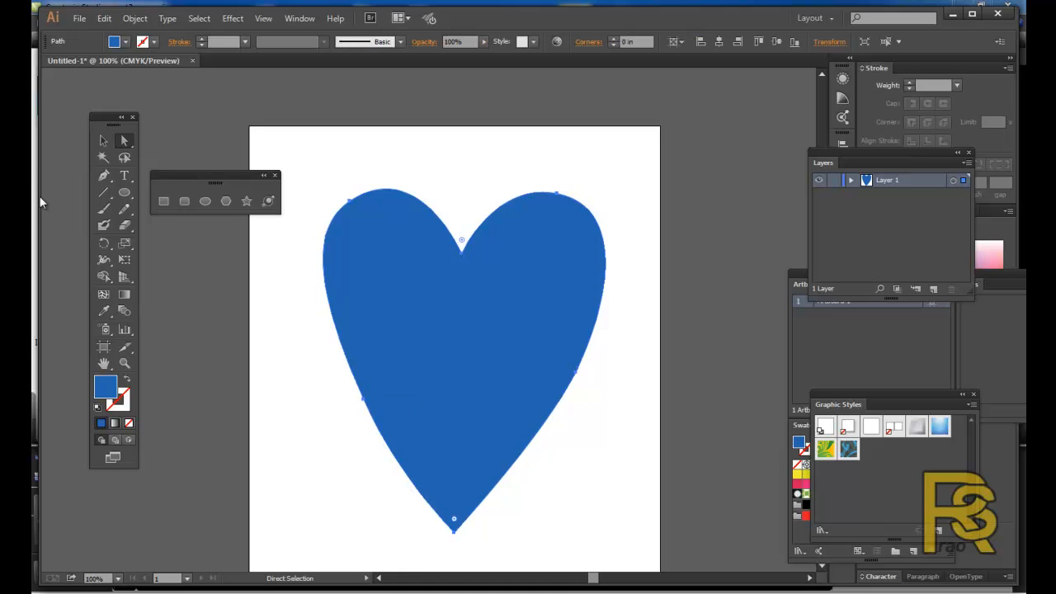
Select the whole heart and change its fill color to red.
click(103, 140)
click(253, 289)
click(427, 288)
double_click(106, 387)
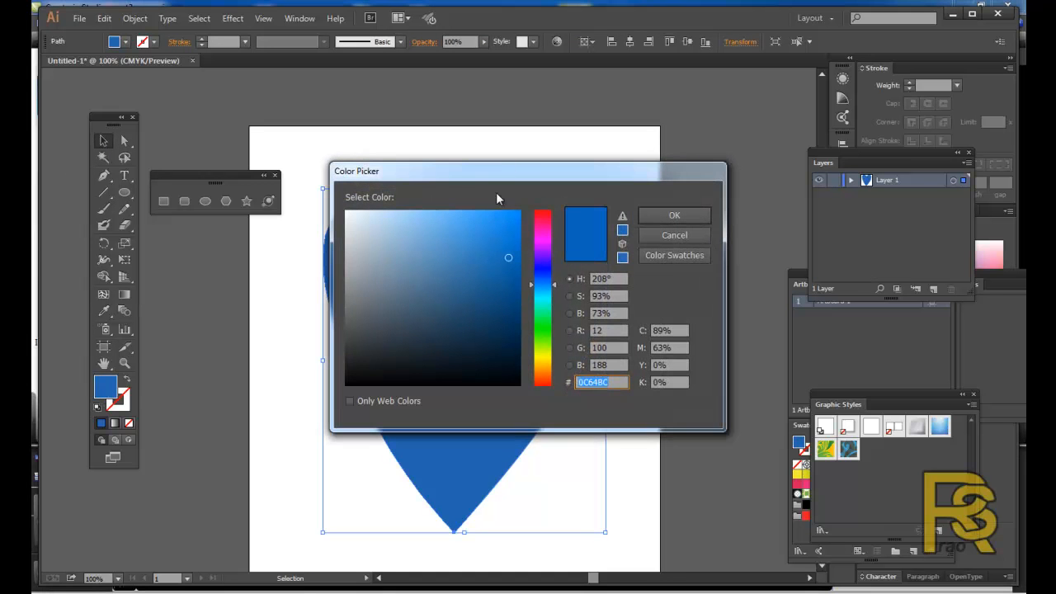
click(544, 220)
click(673, 215)
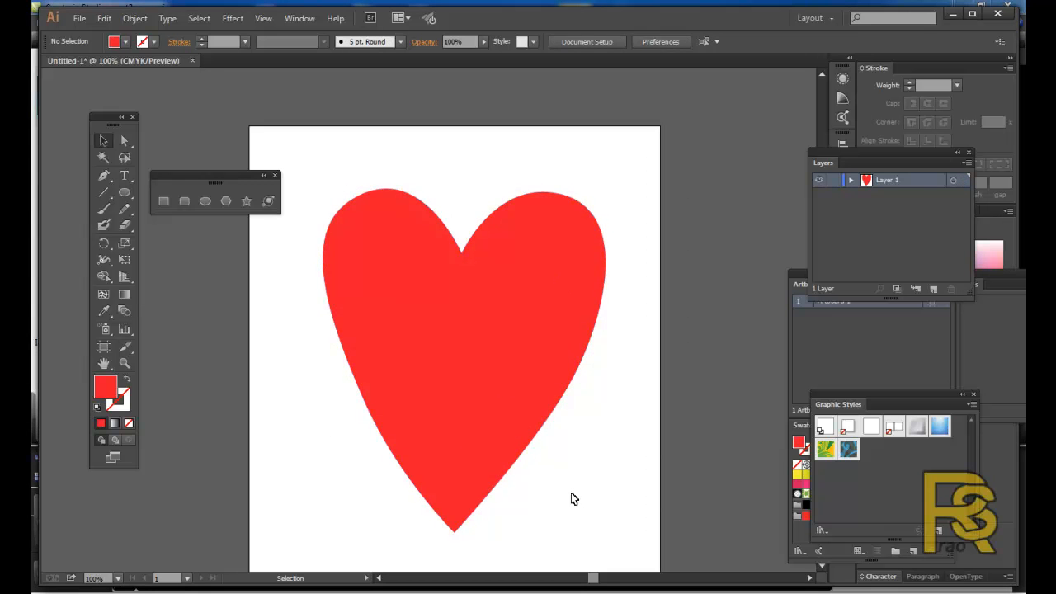
Use the Add Anchor Point tool to add points on both upper sides of the heart and on the inner curve of each lobe.
click(457, 363)
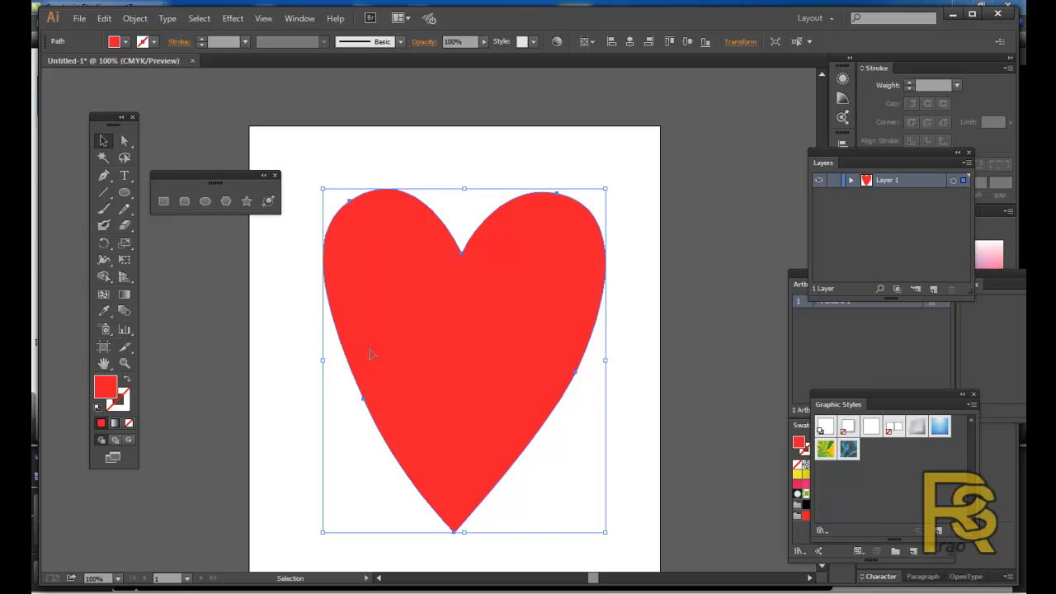
click(103, 175)
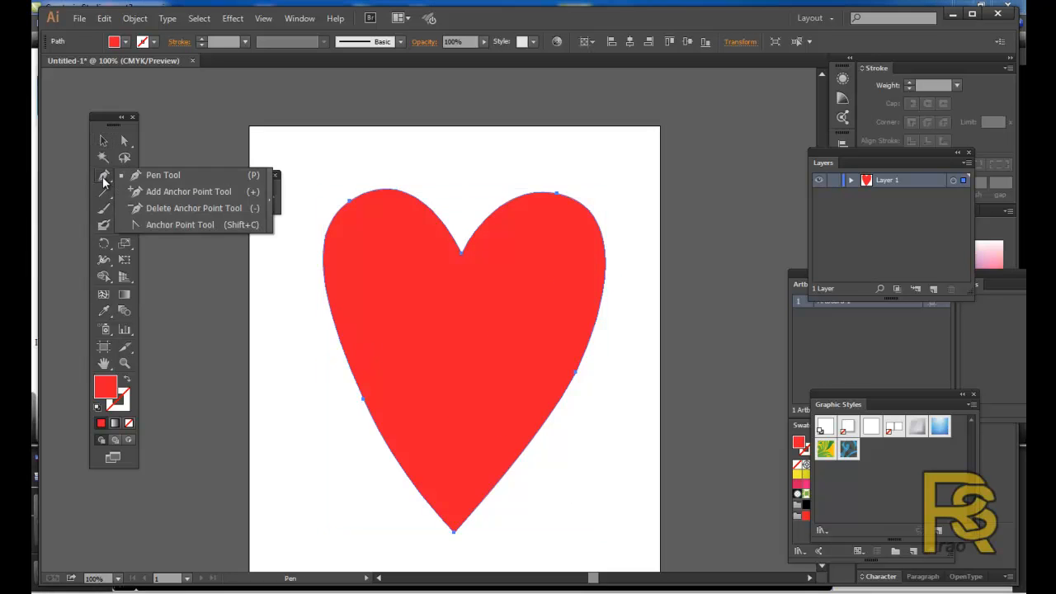
click(141, 192)
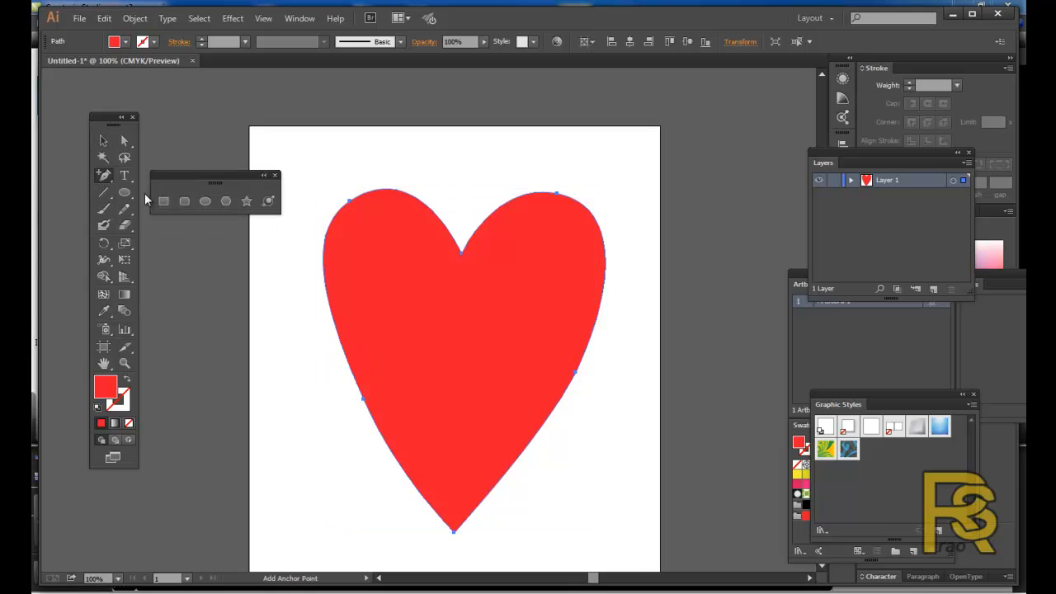
click(329, 305)
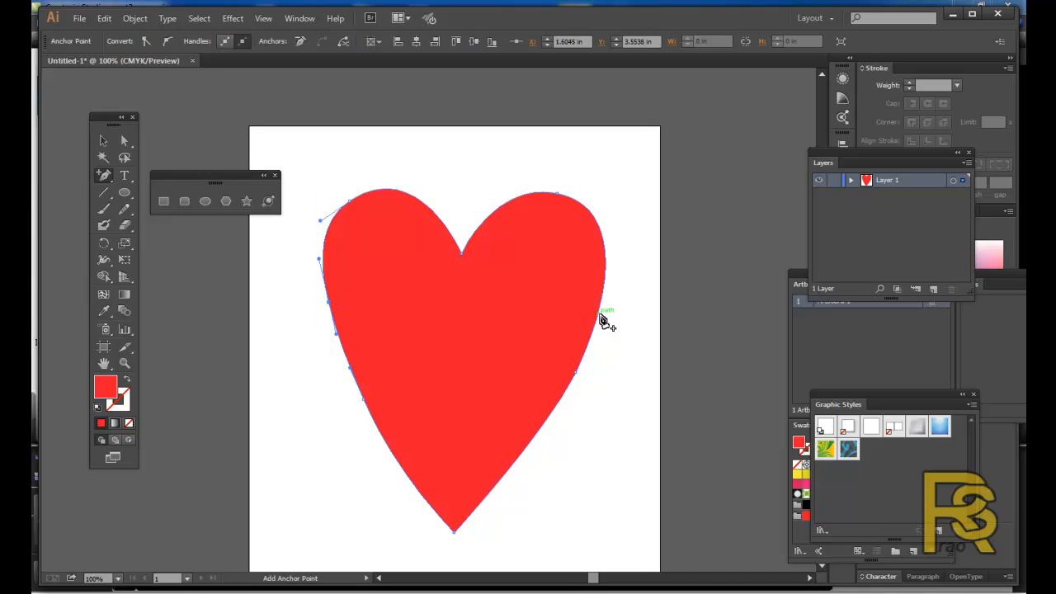
click(417, 202)
click(497, 207)
With Direct Selection, move both lobe points slightly up and outward, and pull the two left side points inward.
click(130, 140)
drag(349, 201, 343, 192)
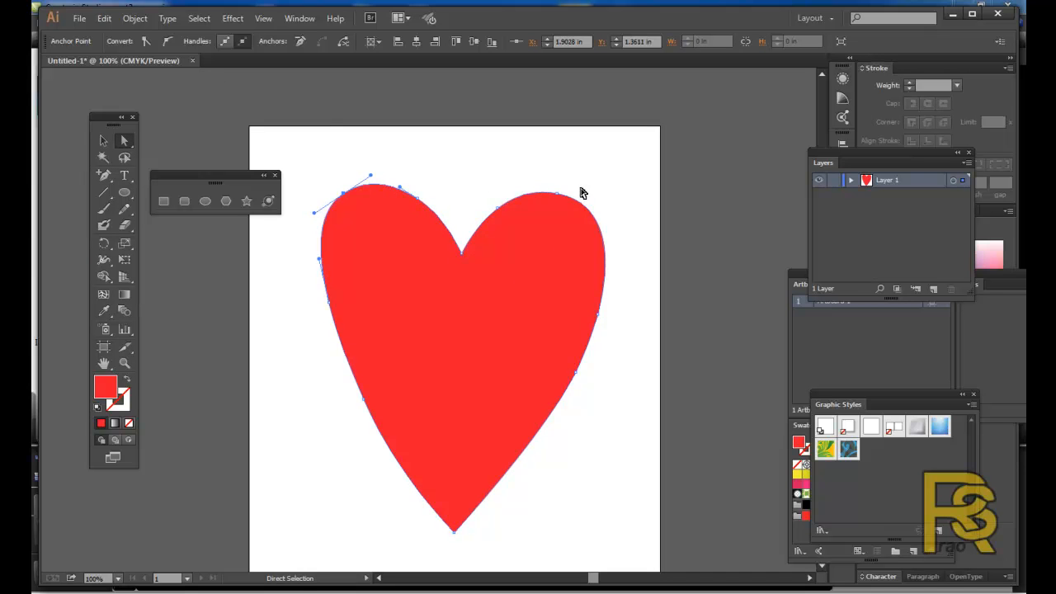
drag(551, 198, 557, 190)
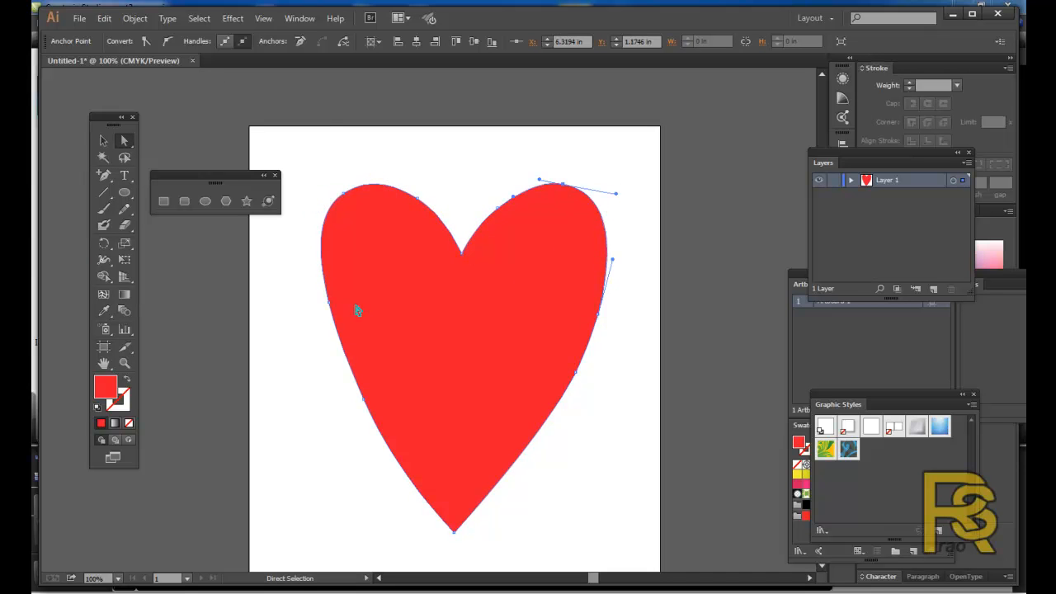
drag(329, 308, 344, 306)
drag(362, 402, 381, 402)
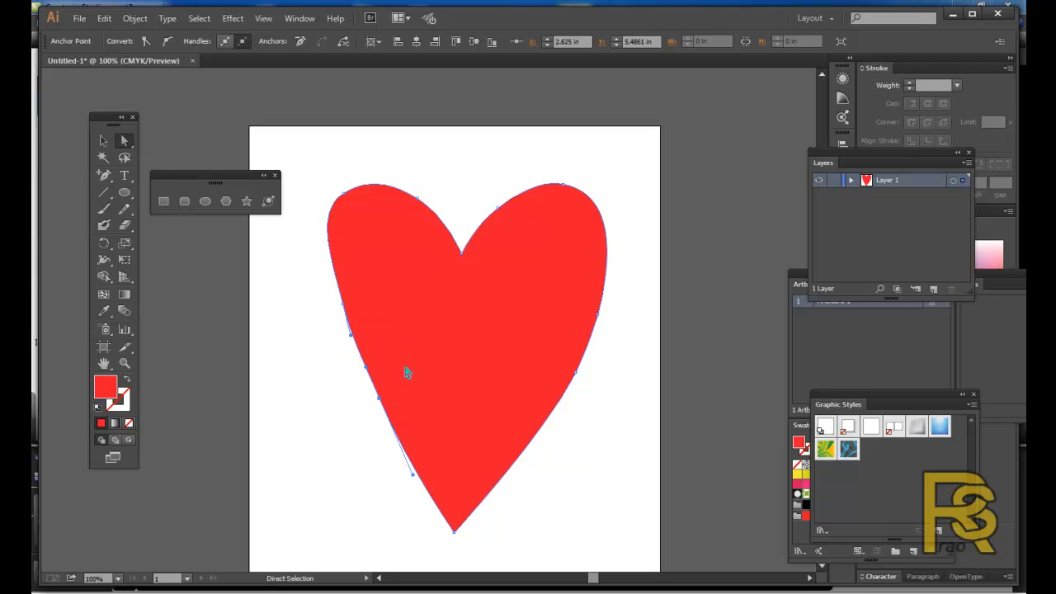
click(343, 304)
Use the Delete Anchor Point tool to remove the two anchor points on each side of the heart.
click(104, 176)
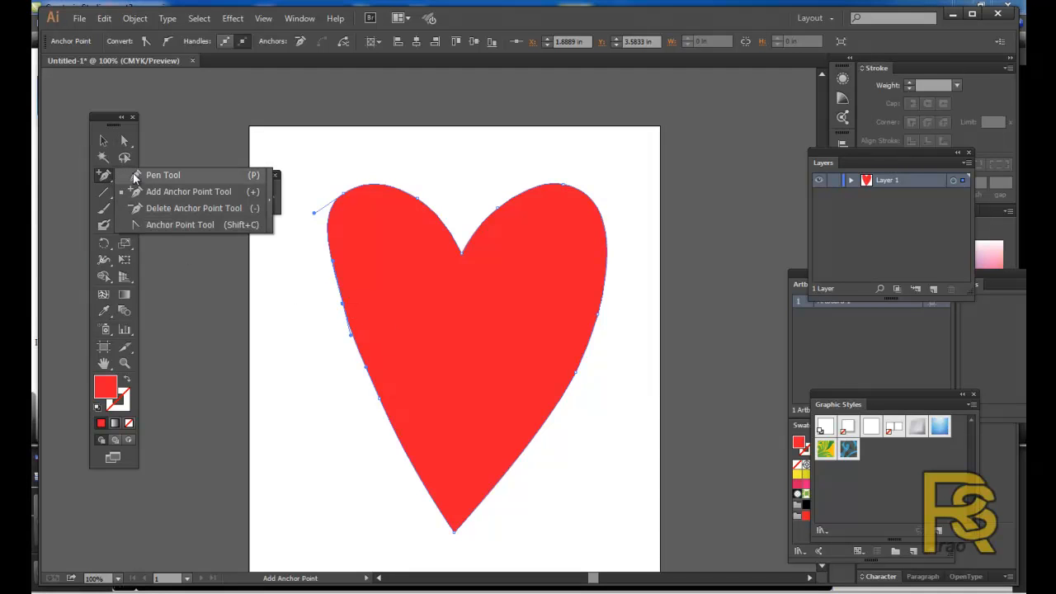
click(168, 213)
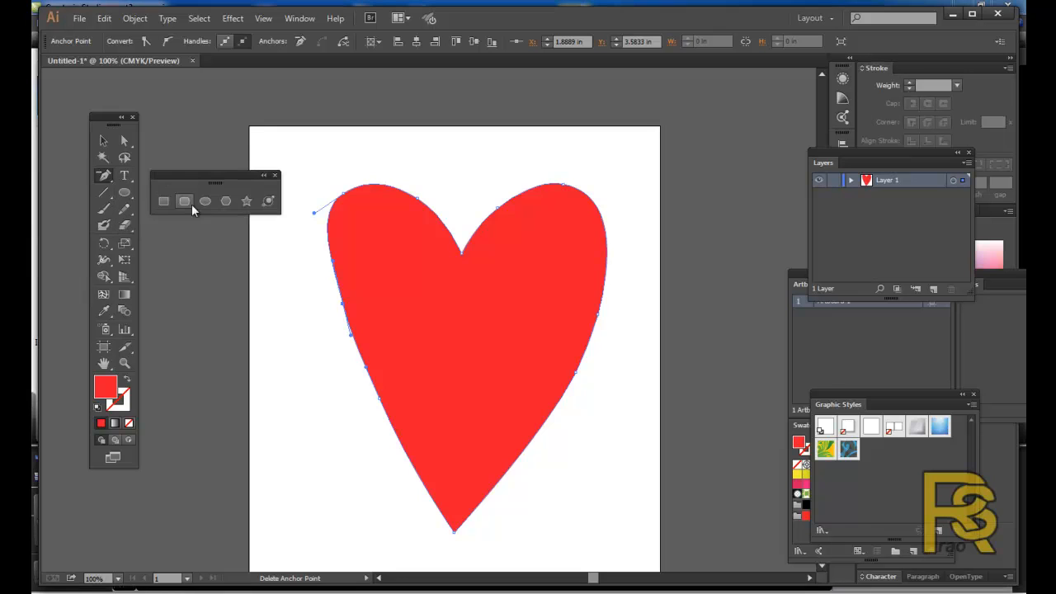
click(347, 311)
click(601, 322)
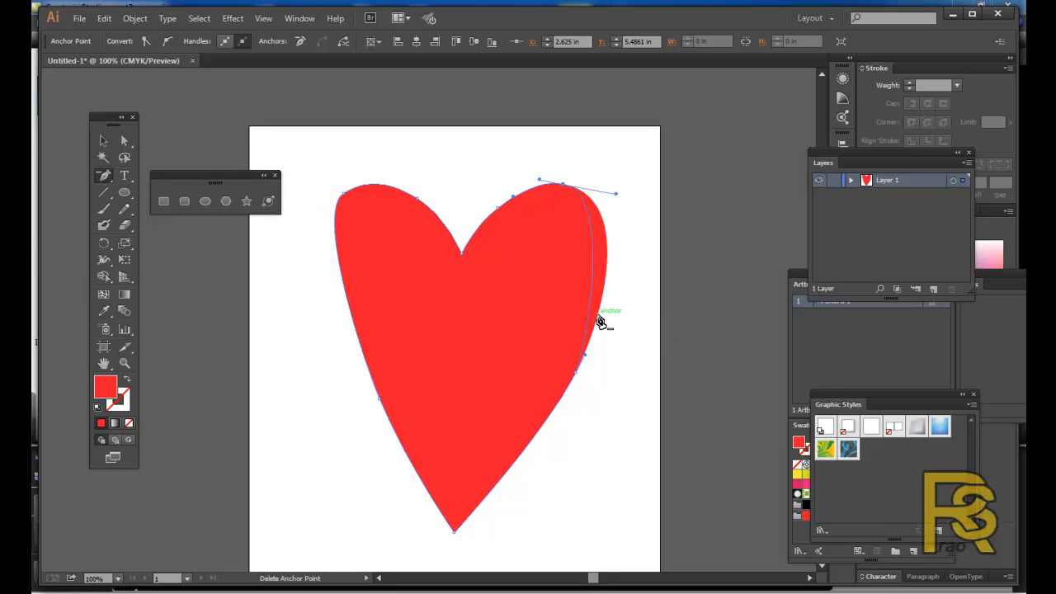
click(577, 372)
click(380, 402)
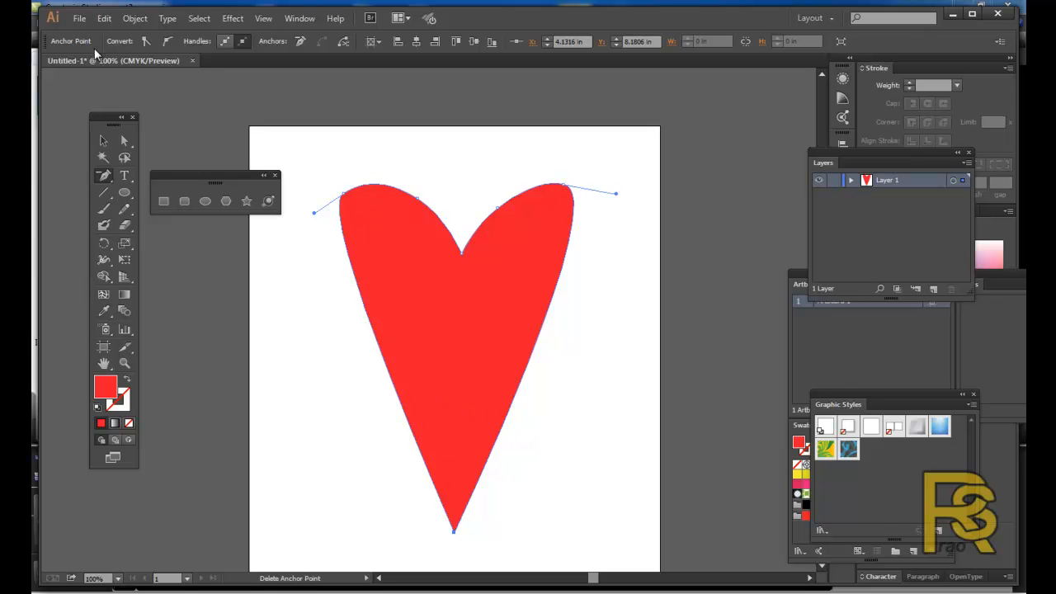
With Direct Selection, extend both lobes' outer handles down and outward to widen the heart, then nudge the right lobe point outward.
click(123, 140)
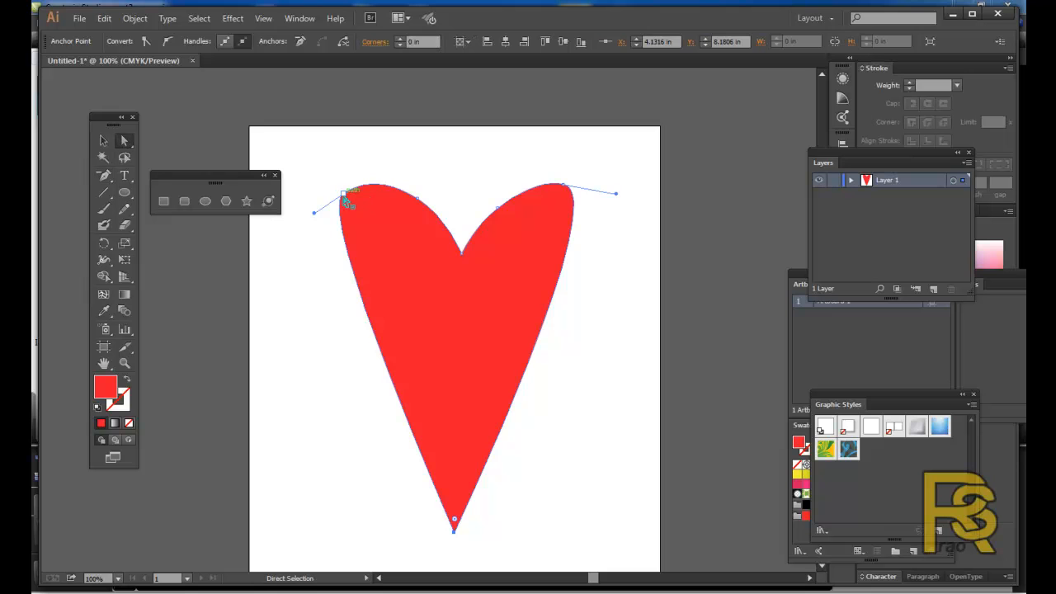
click(343, 196)
drag(311, 217, 282, 259)
click(564, 182)
drag(618, 196, 662, 237)
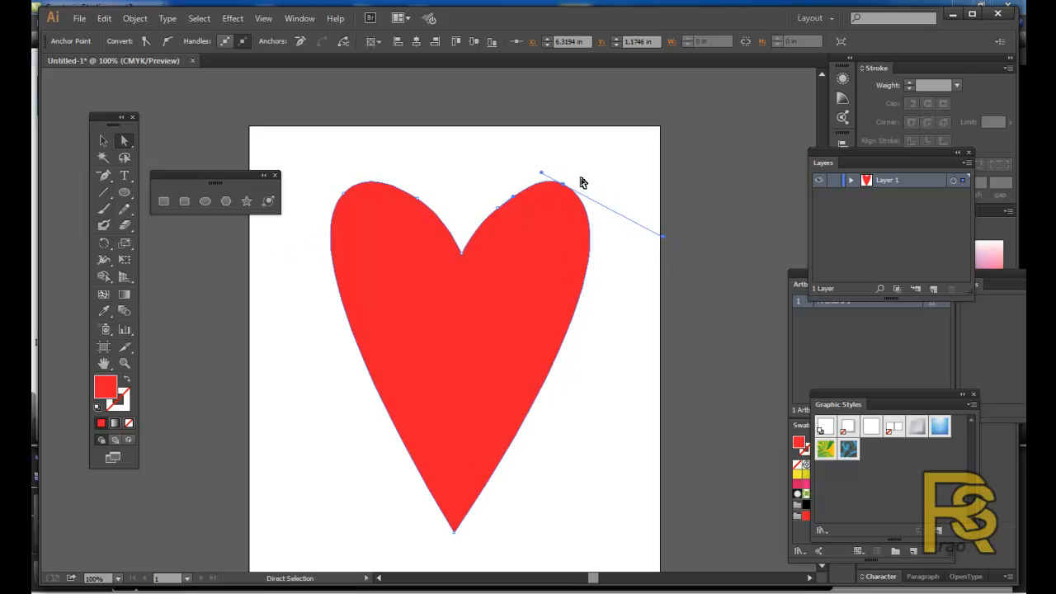
drag(566, 184, 570, 187)
Delete the red heart from the artboard.
click(601, 168)
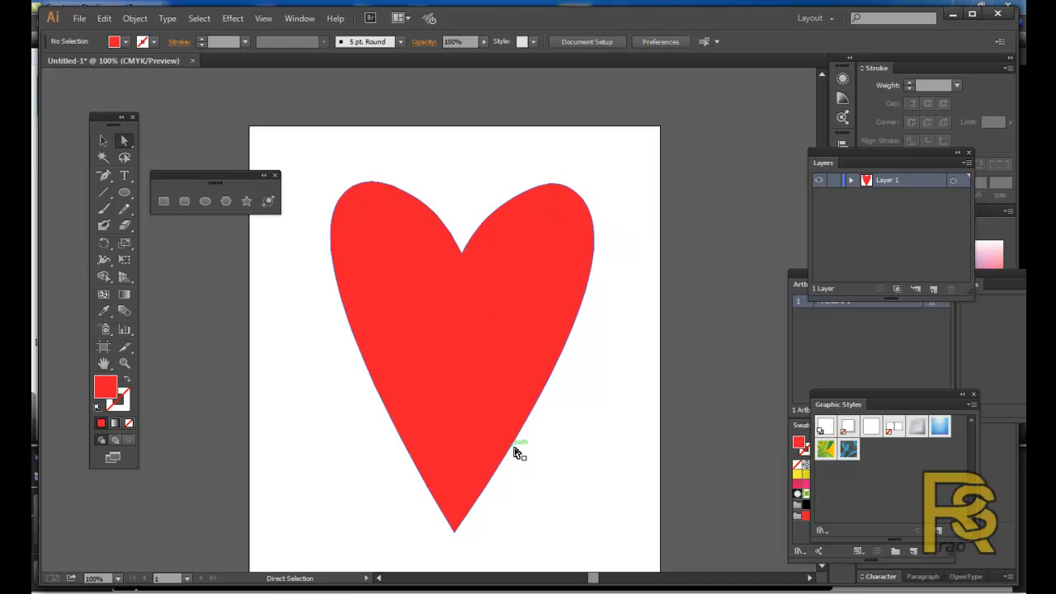
click(401, 288)
key(Delete)
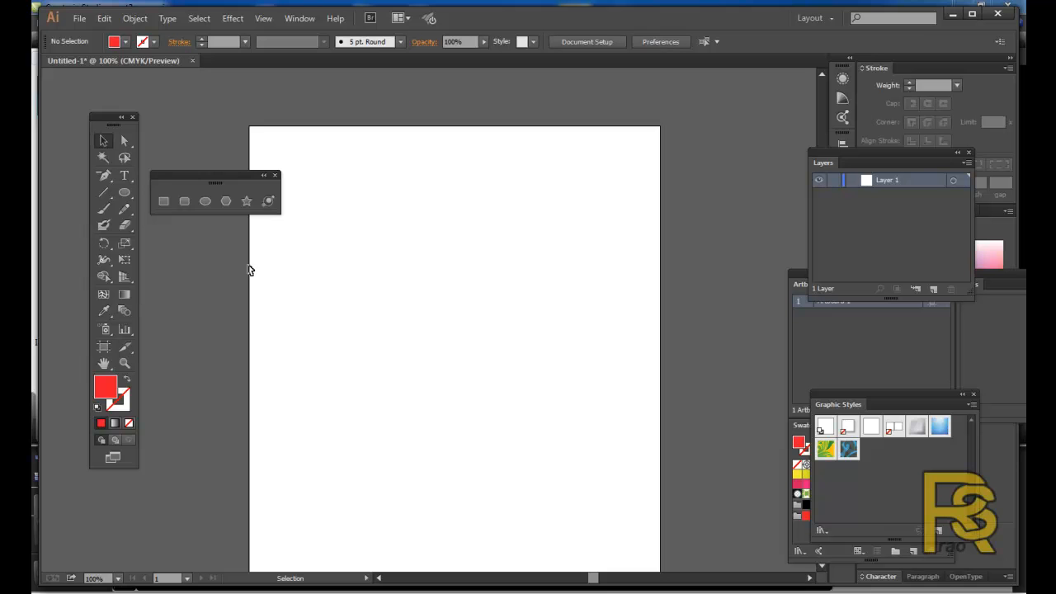
Draw a closed red apple shape with the Pen tool, with two rounded top lobes, curved sides and a small notch between two bottom bumps.
drag(103, 175, 149, 172)
click(454, 244)
drag(381, 205, 350, 216)
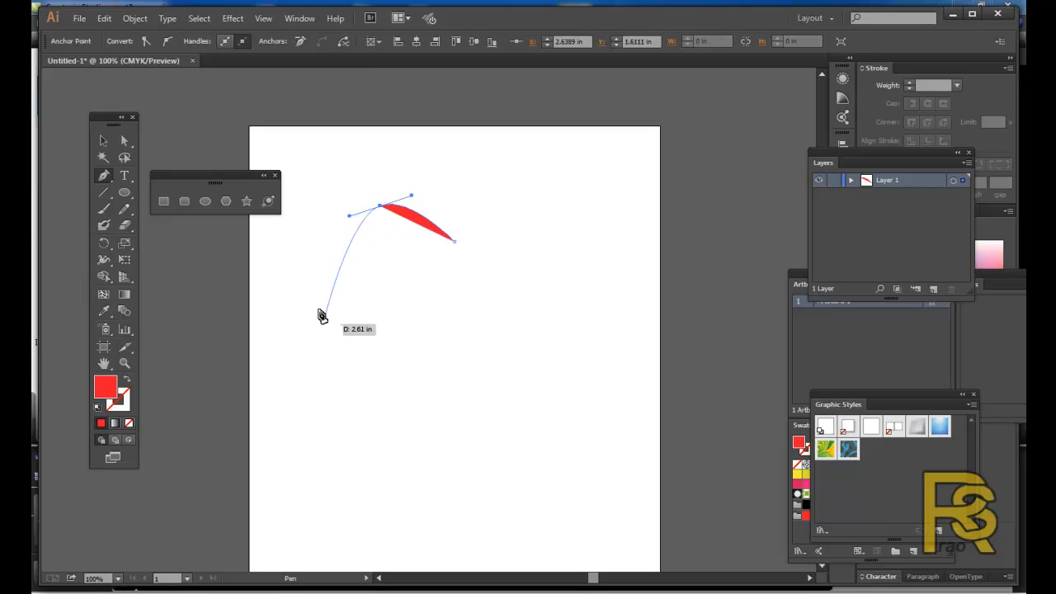
drag(357, 336, 398, 396)
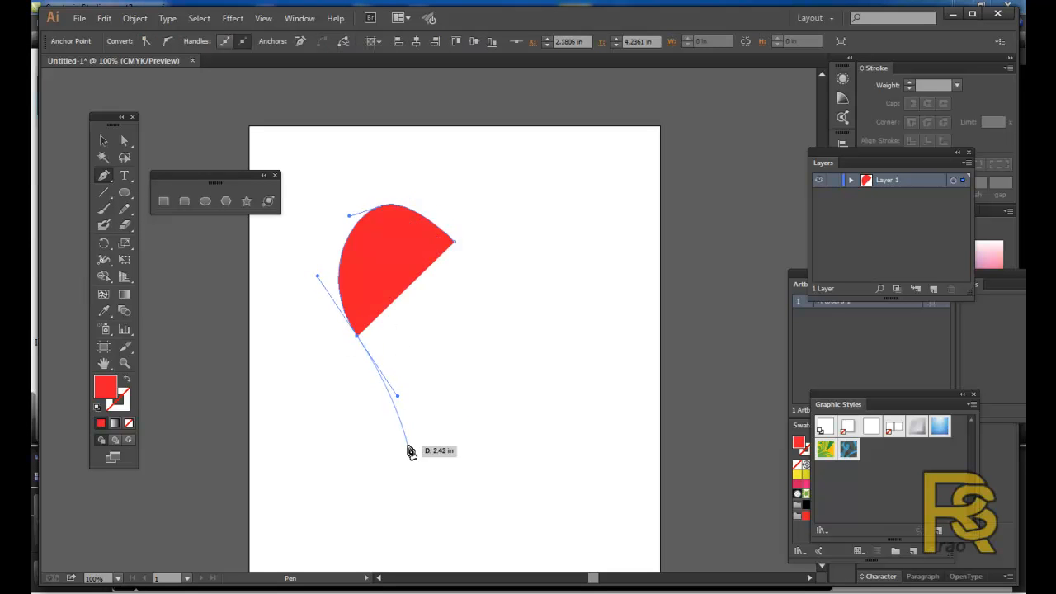
drag(410, 448, 505, 366)
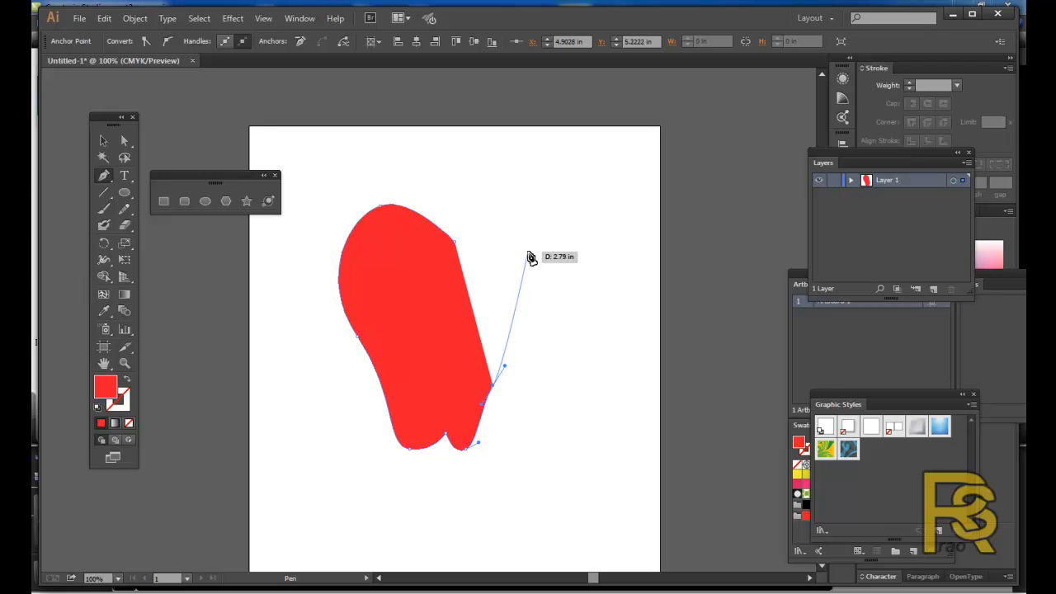
drag(544, 244, 520, 206)
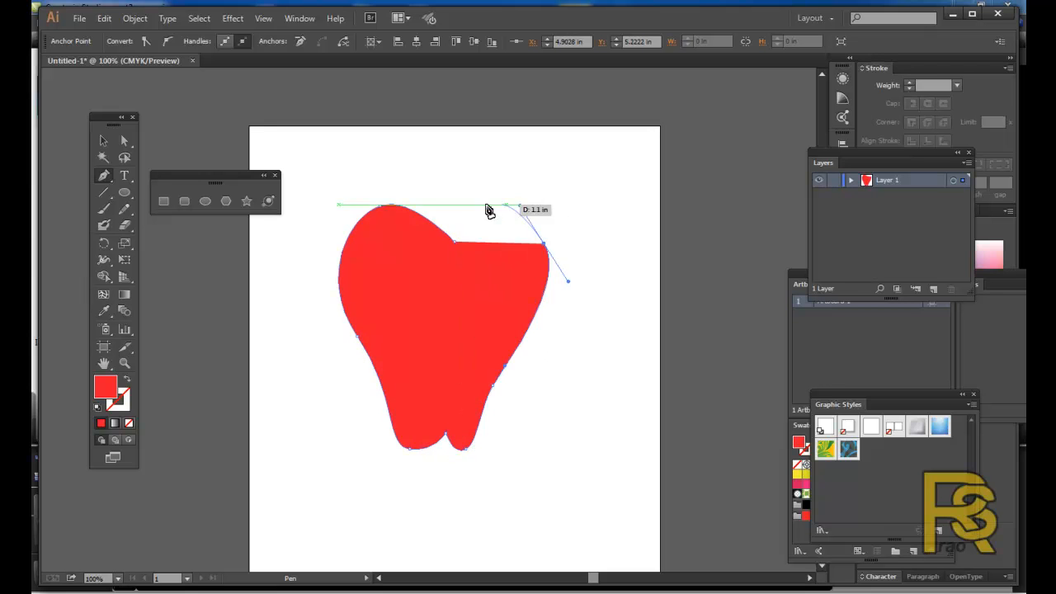
click(457, 236)
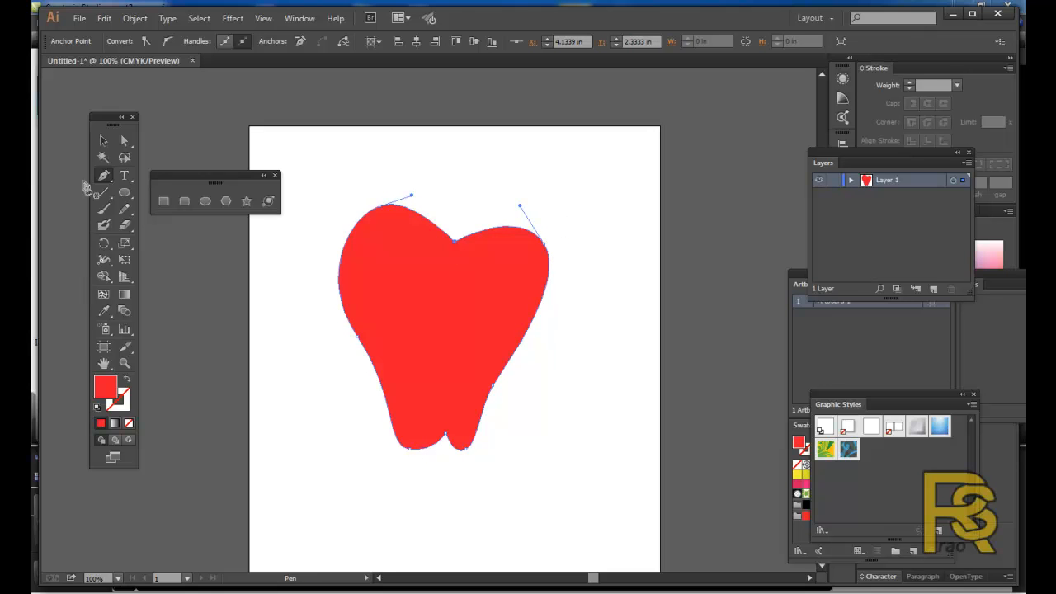
With Direct Selection, round the apple's right side by moving its side point and upper handle outward, and raise the right shoulder and top notch.
click(123, 141)
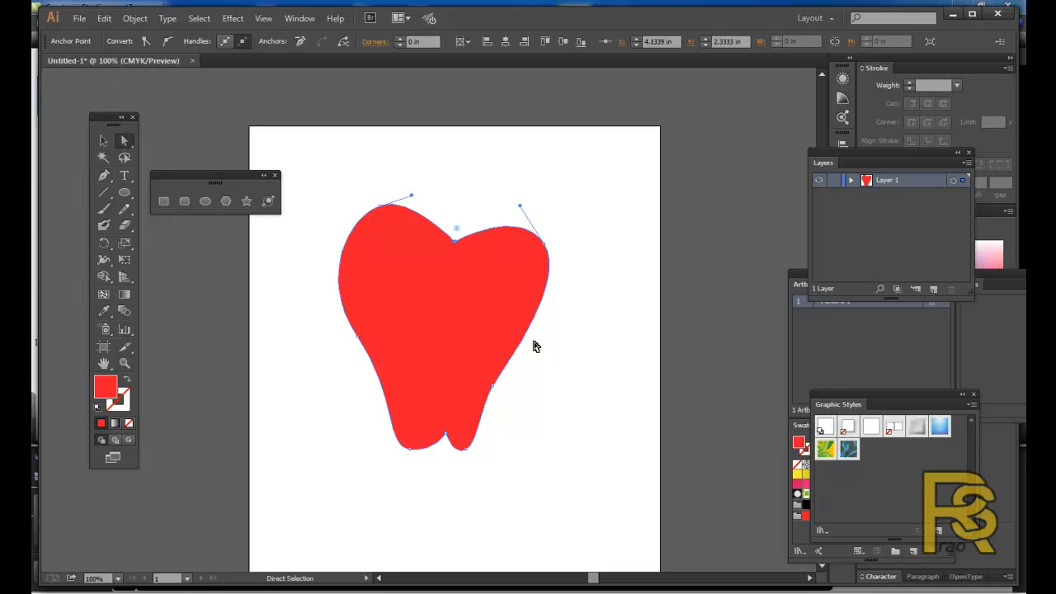
drag(493, 385, 522, 391)
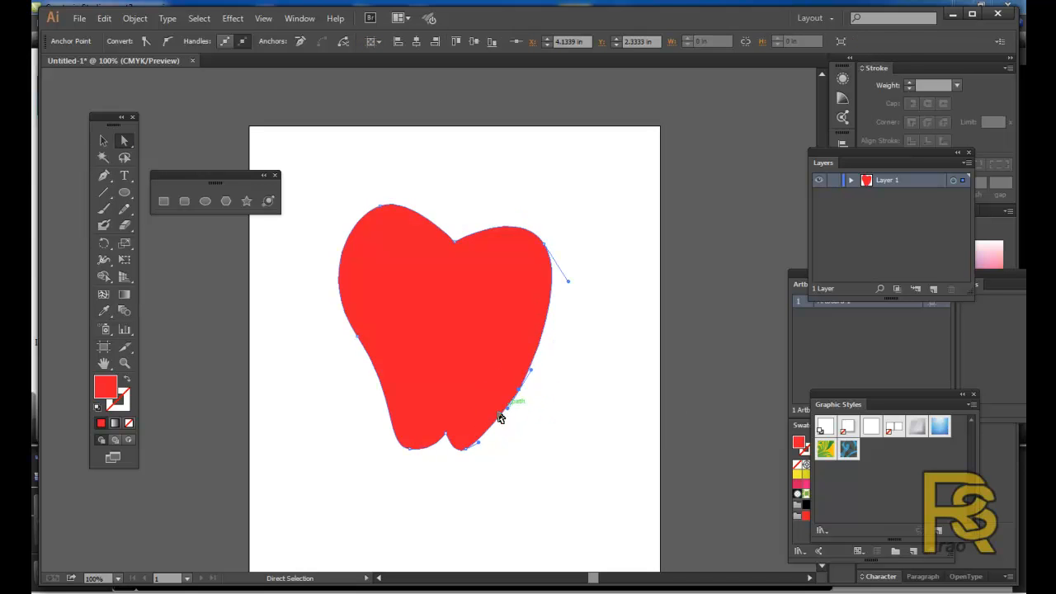
click(543, 242)
drag(568, 286, 583, 280)
mouse_move(544, 241)
mouse_down()
mouse_move(558, 233)
mouse_move(549, 229)
mouse_up()
drag(455, 242, 455, 237)
drag(519, 391, 534, 389)
Extend the right bottom bump's handle outward and nudge the left bottom bump's point slightly inward and up.
drag(477, 442, 505, 449)
click(445, 433)
drag(409, 453, 414, 449)
Rotate the left side point's handles closer to vertical to smooth the apple's left edge, then move the point slightly outward.
click(358, 335)
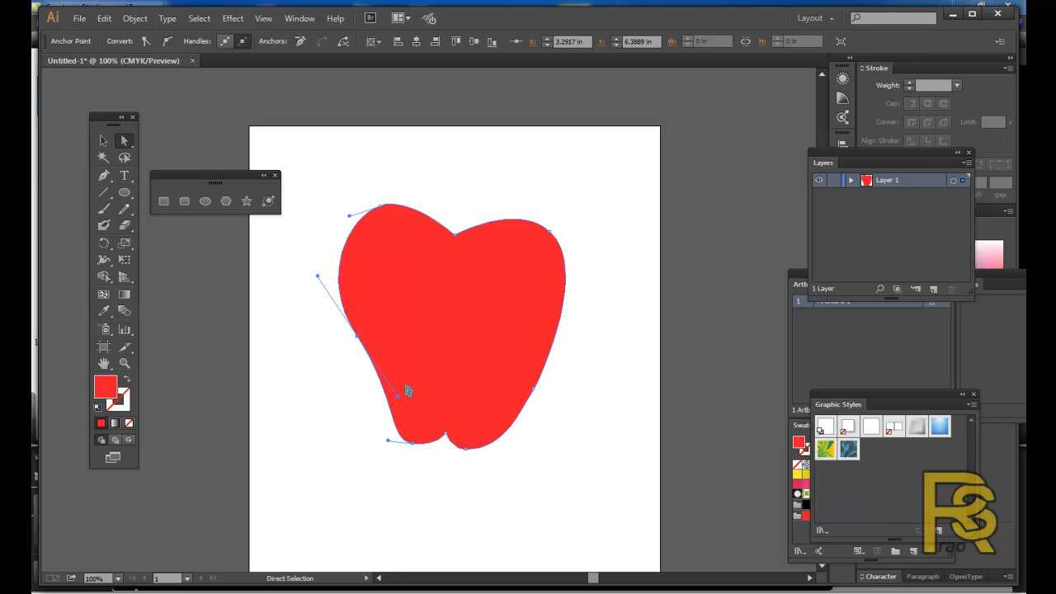
drag(398, 400, 376, 399)
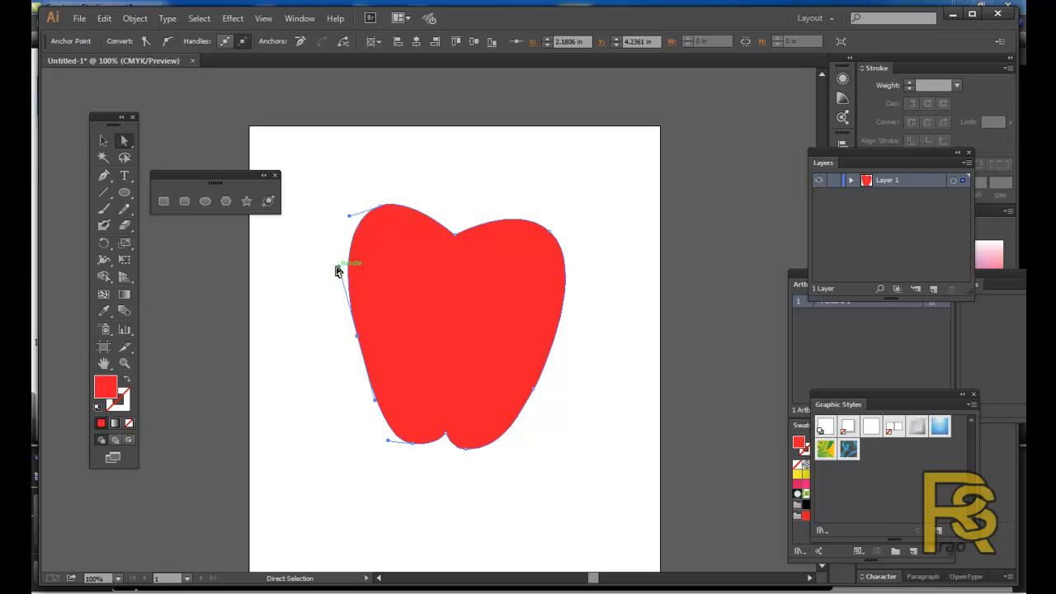
drag(340, 267, 350, 268)
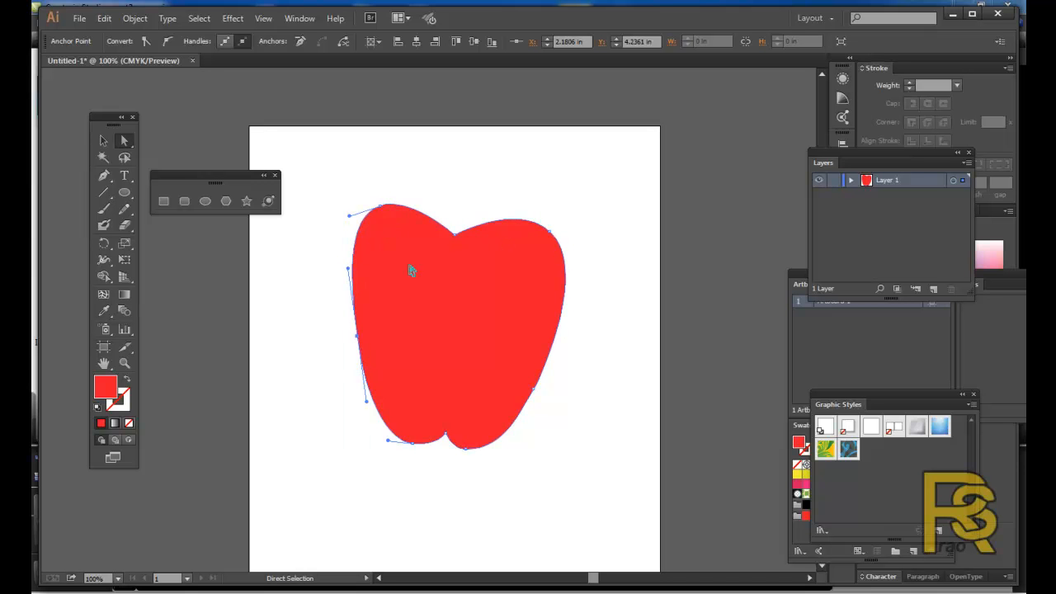
drag(358, 337, 353, 342)
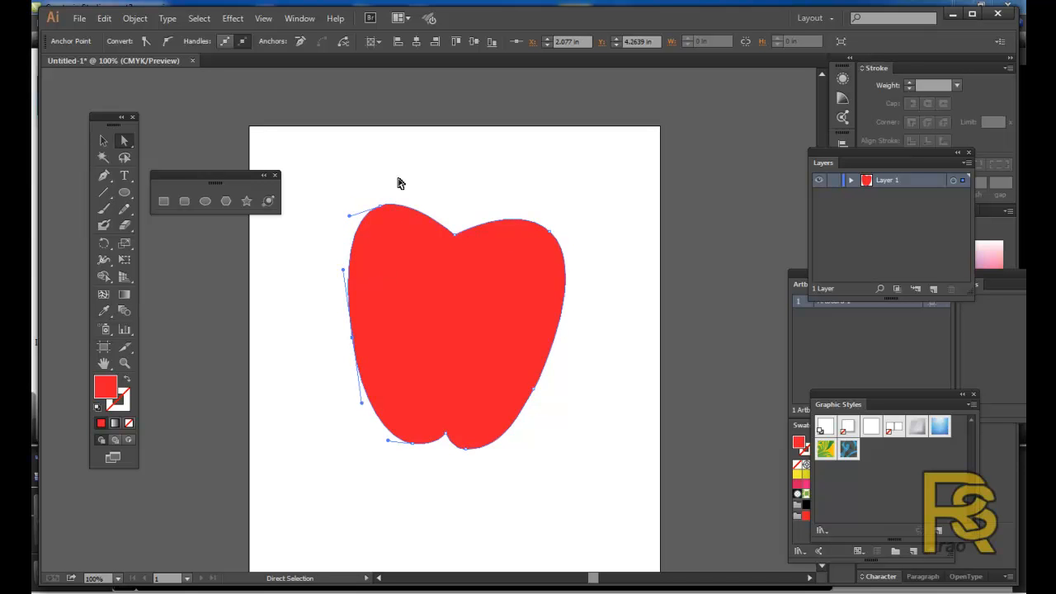
Round the apple's left lobe by extending its top handle, and move the right shoulder point slightly inward and up.
drag(382, 208, 440, 193)
drag(348, 217, 345, 214)
mouse_move(550, 234)
mouse_down()
mouse_move(556, 225)
mouse_move(541, 225)
mouse_up()
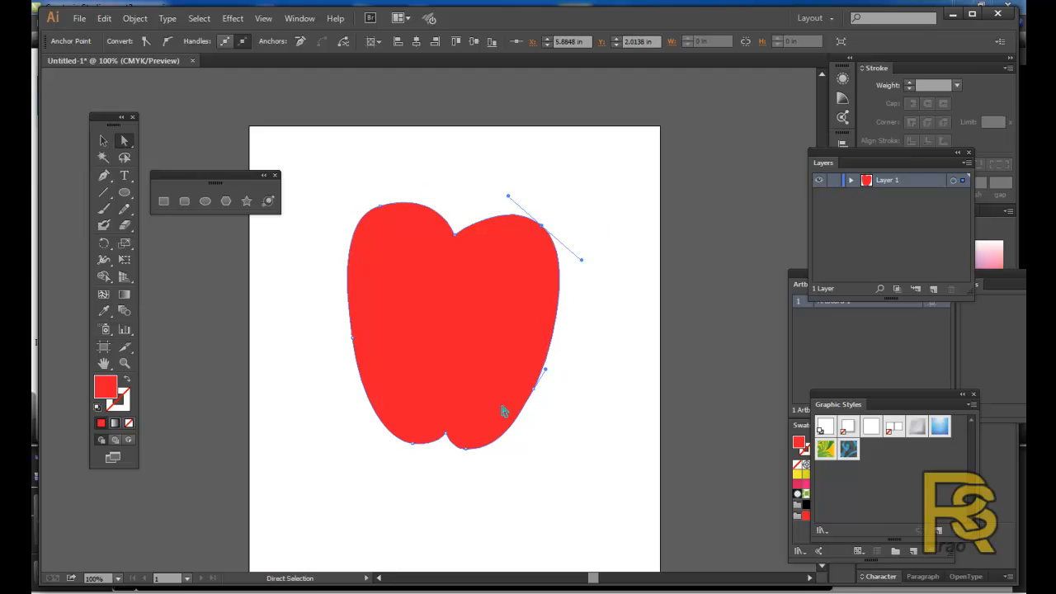
Move the apple's left side point slightly outward, adjust the left bottom bump's curve, and raise the right bottom bump's point slightly.
drag(356, 339, 348, 340)
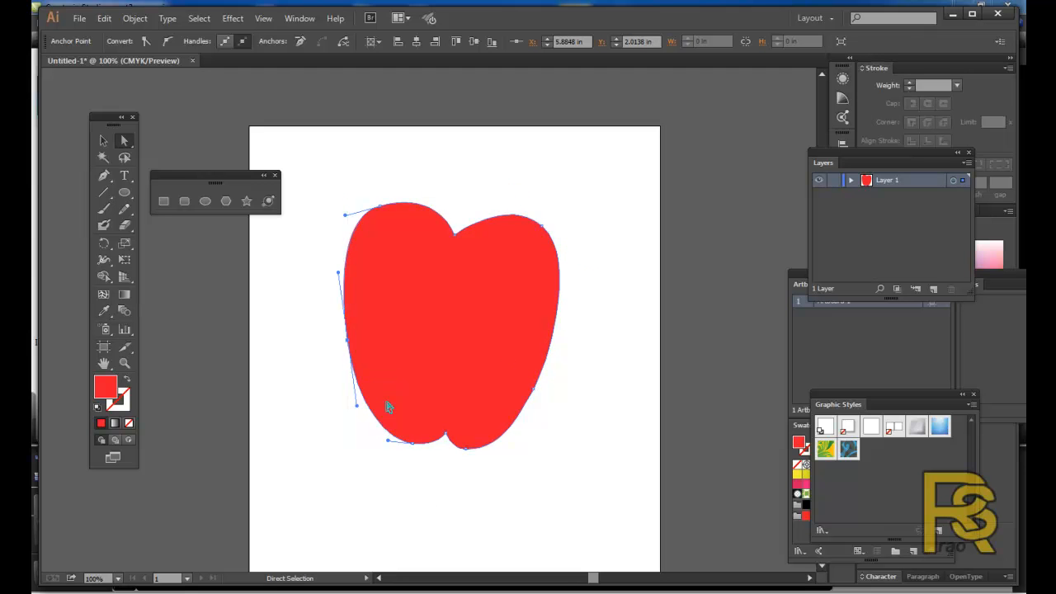
mouse_move(411, 444)
mouse_down()
mouse_move(418, 449)
mouse_move(405, 439)
mouse_up()
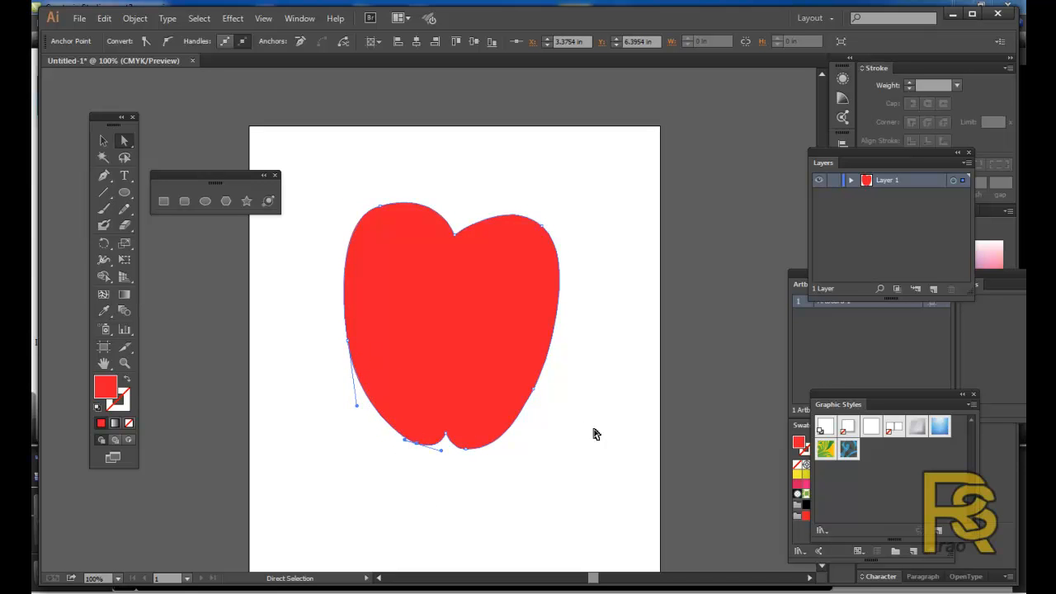
drag(466, 449, 469, 442)
Taper the apple's lower half by raising the right side point, moving the left side point inward and pulling both lower side curves in.
drag(532, 402, 538, 373)
drag(350, 345, 358, 345)
drag(369, 413, 384, 401)
mouse_move(532, 397)
mouse_down()
mouse_move(542, 368)
mouse_move(519, 402)
mouse_up()
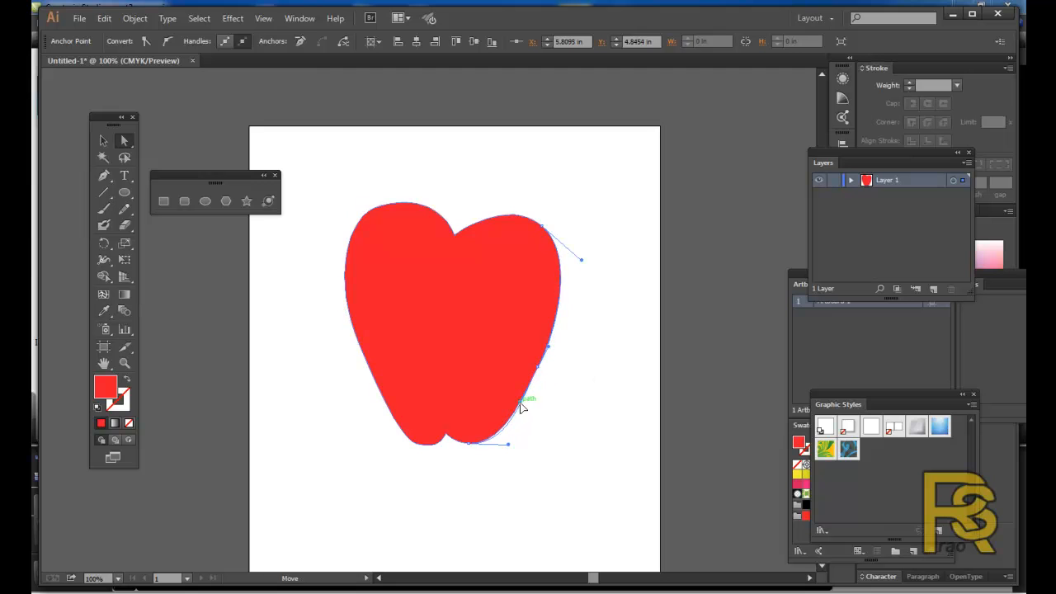
Reshape the apple's right edge by lengthening the side point's upper handle, pulling its lower curve inward, and moving the shoulder point up and inward.
drag(550, 351, 561, 320)
drag(521, 405, 523, 404)
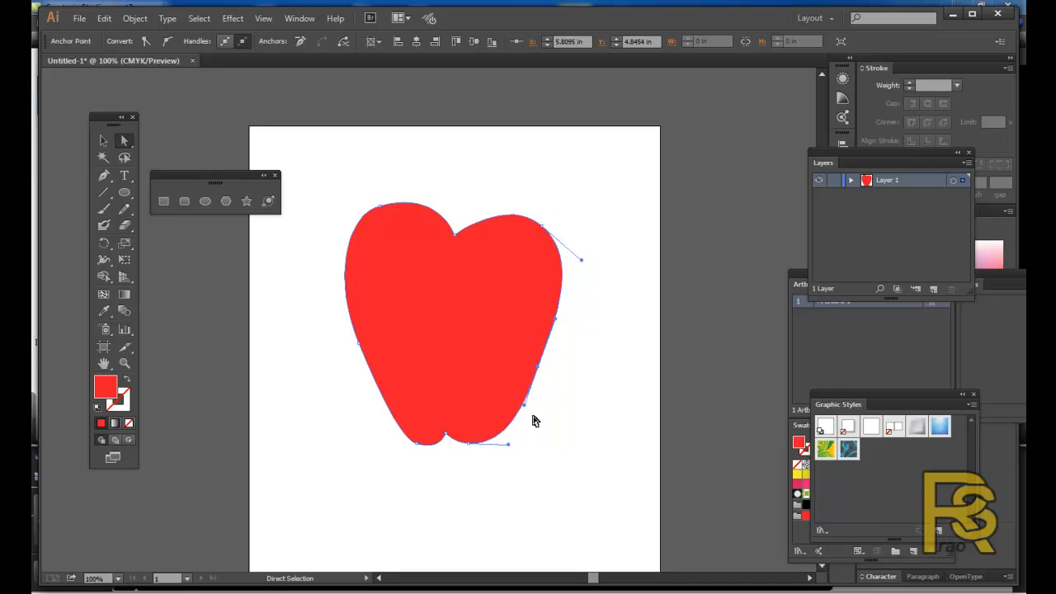
mouse_move(525, 405)
mouse_down()
mouse_move(534, 416)
mouse_move(510, 417)
mouse_up()
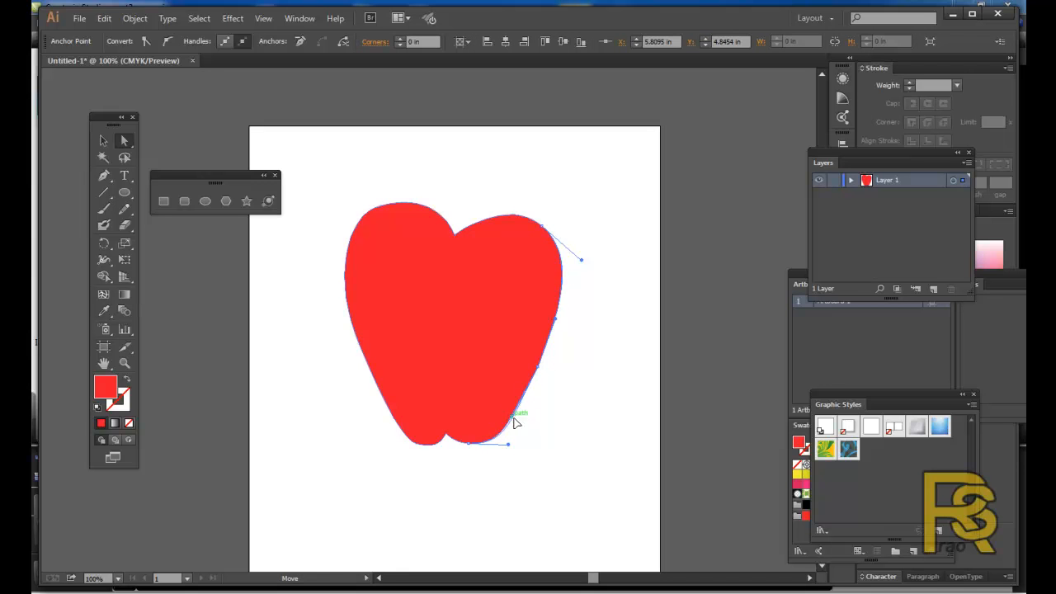
drag(556, 324, 564, 319)
mouse_move(546, 230)
mouse_down()
mouse_move(513, 193)
mouse_move(498, 196)
mouse_move(533, 218)
mouse_up()
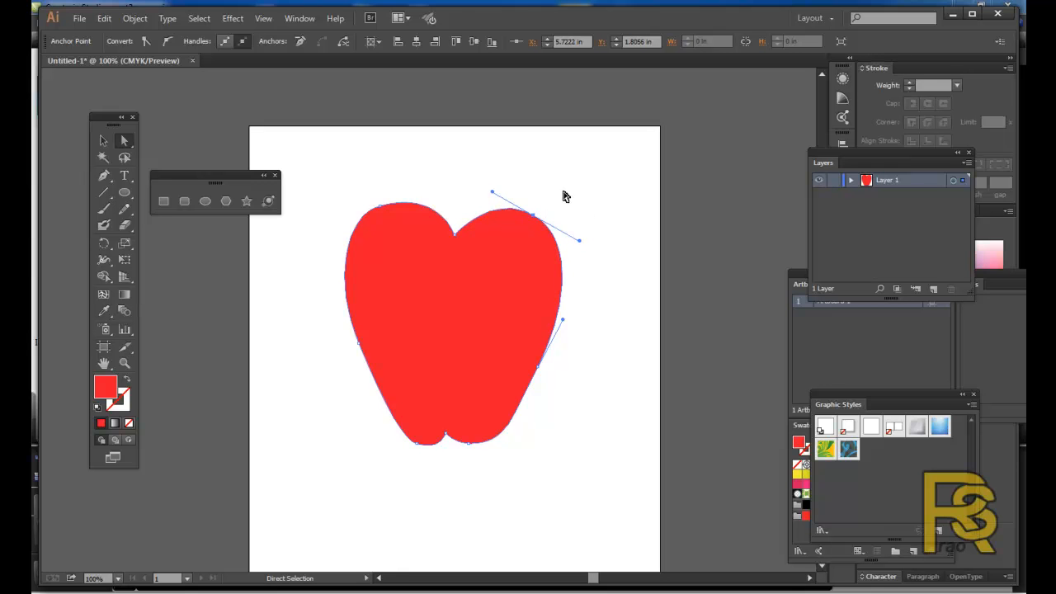
Draw a narrow curved stem with the Pen tool, rising from just above the apple's top notch and leaning right.
click(103, 140)
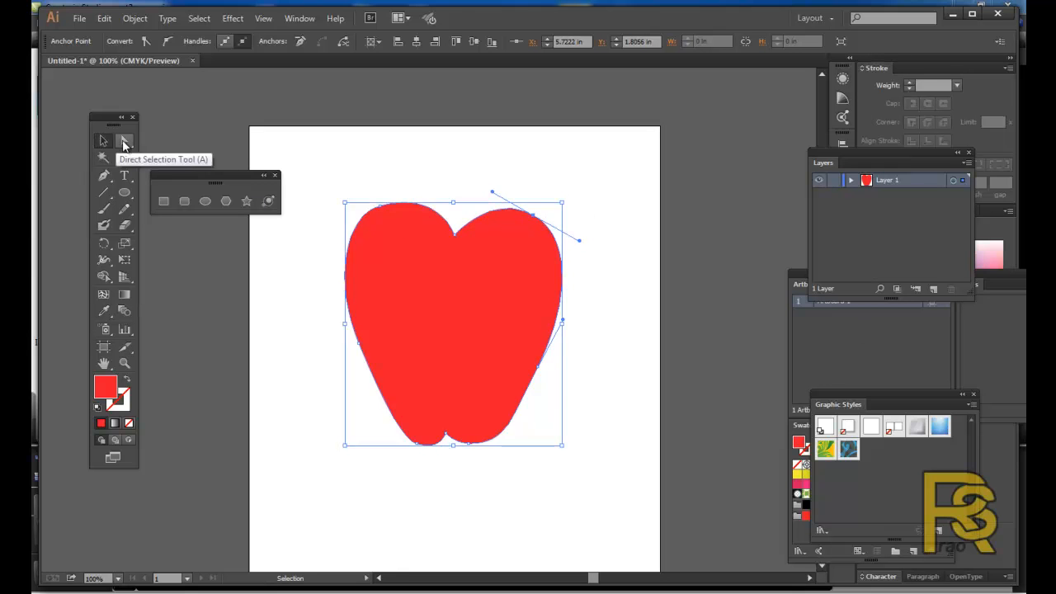
click(104, 175)
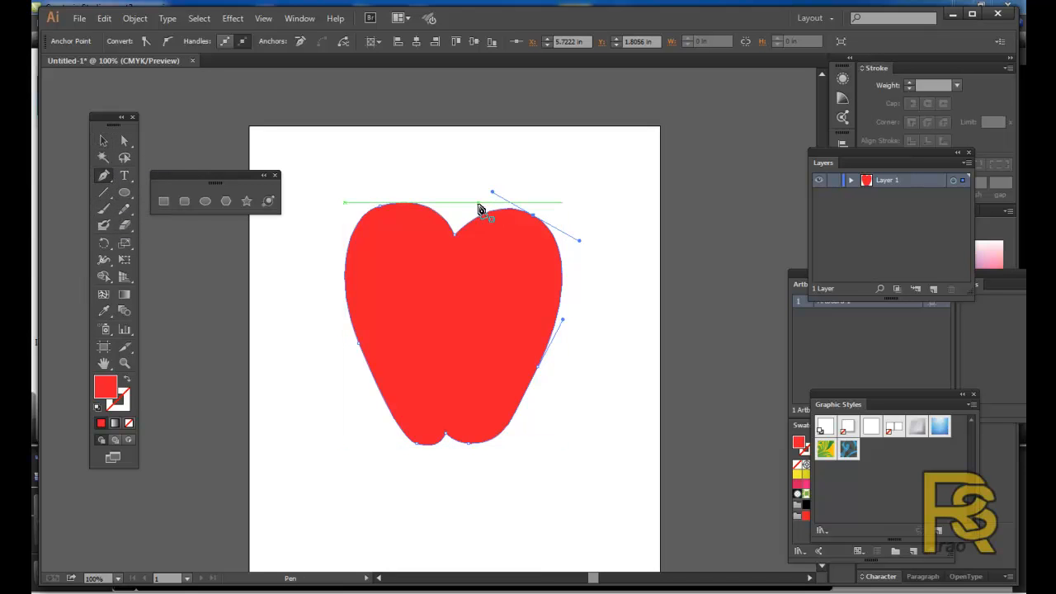
click(453, 219)
drag(462, 183, 455, 225)
click(494, 159)
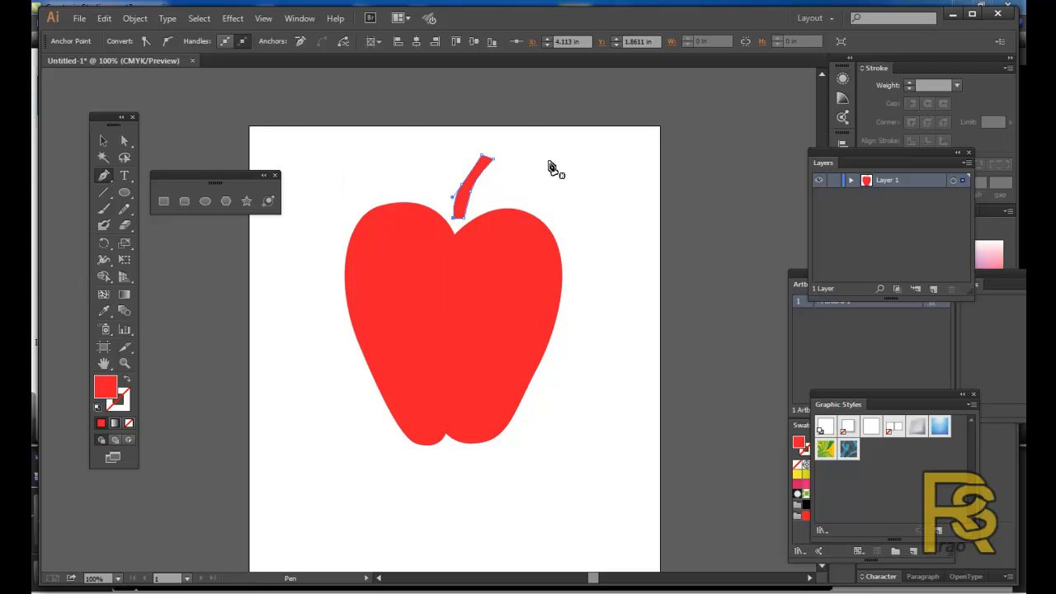
With Direct Selection, lower the stem's base points into the apple's top notch and move the stem's tip slightly outward.
click(123, 140)
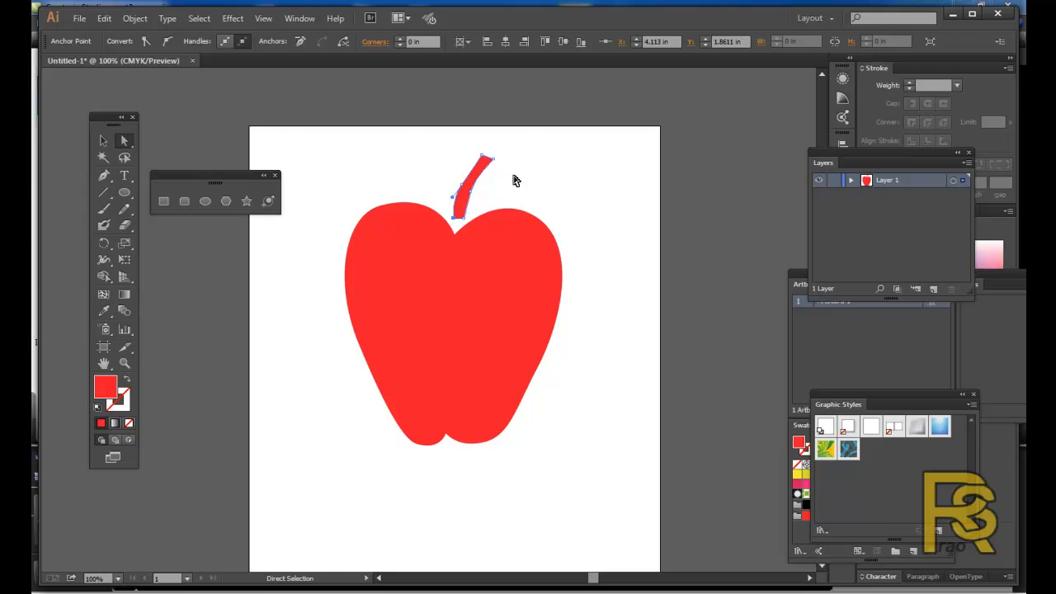
click(453, 220)
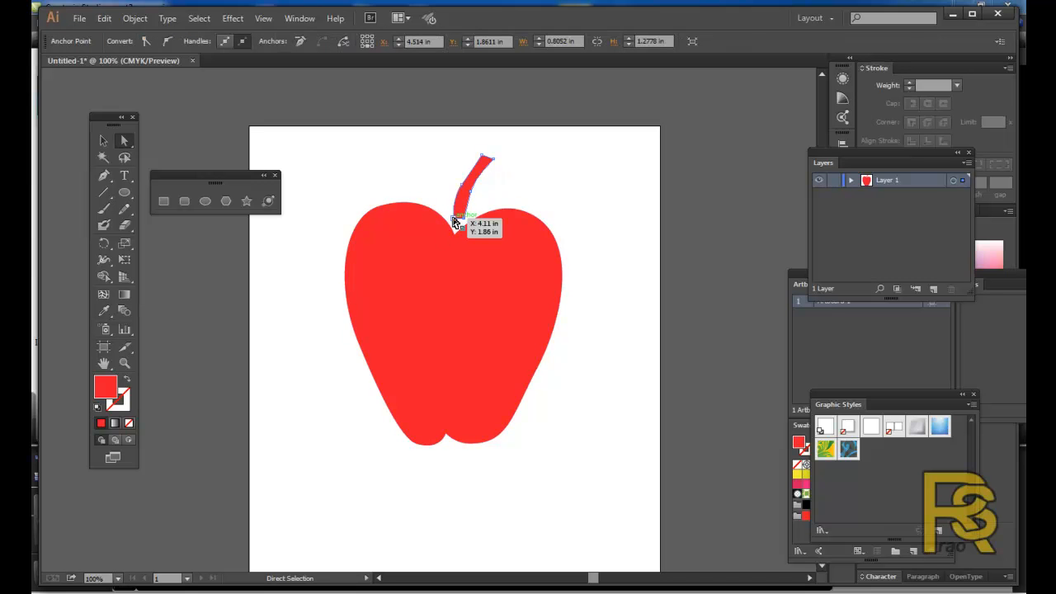
drag(460, 220, 467, 191)
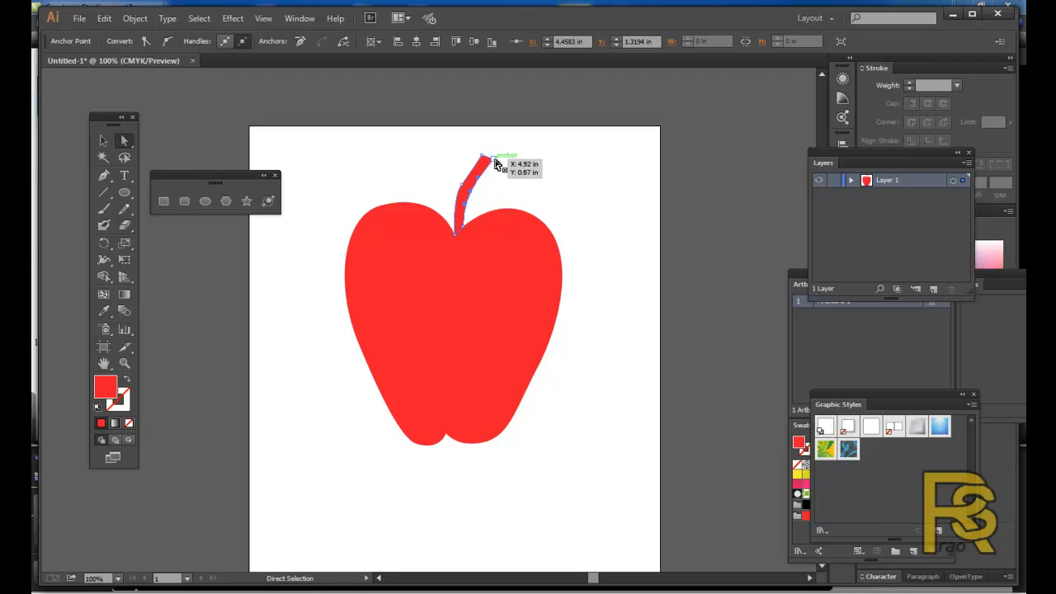
click(484, 157)
drag(484, 159, 487, 156)
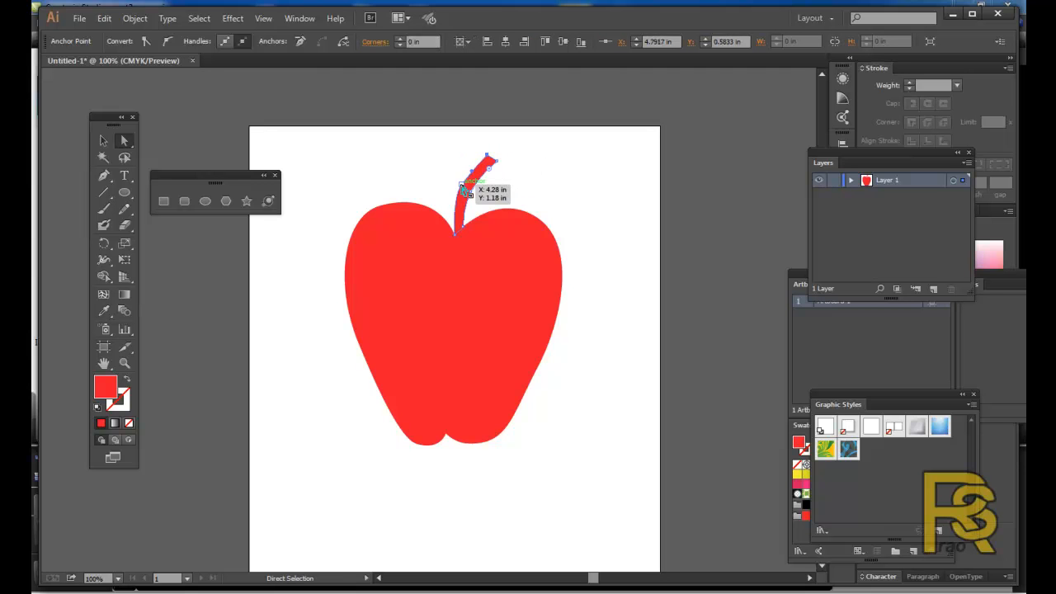
click(527, 178)
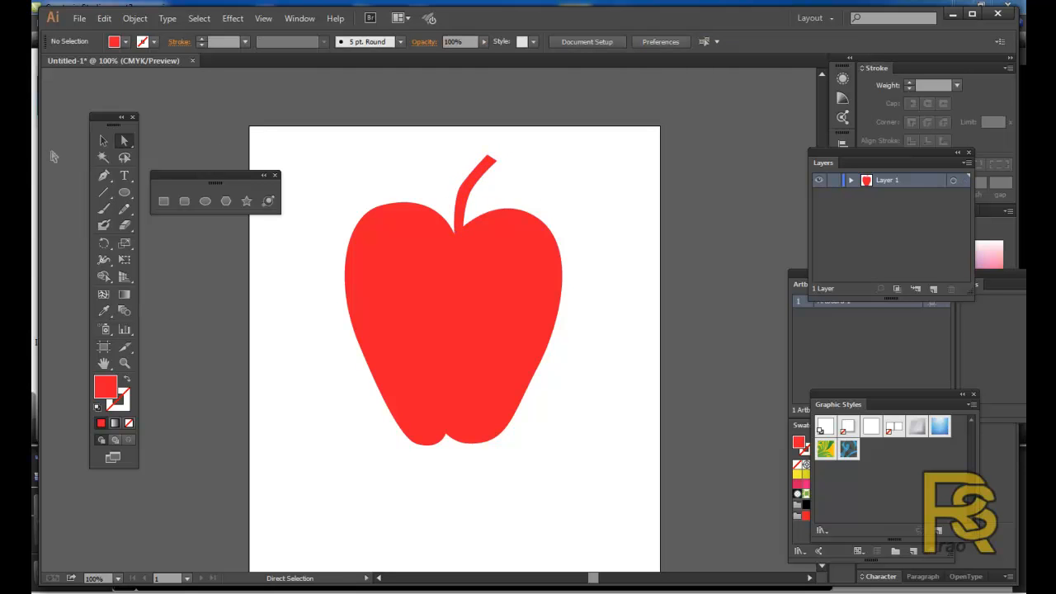
Fill the stem with brown (8C4106).
click(488, 169)
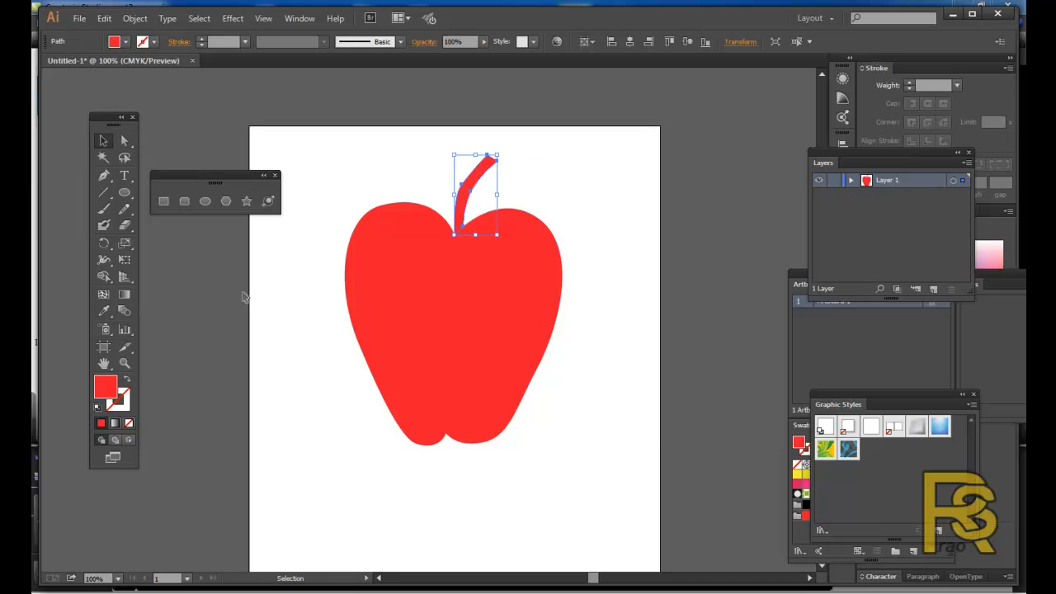
double_click(108, 387)
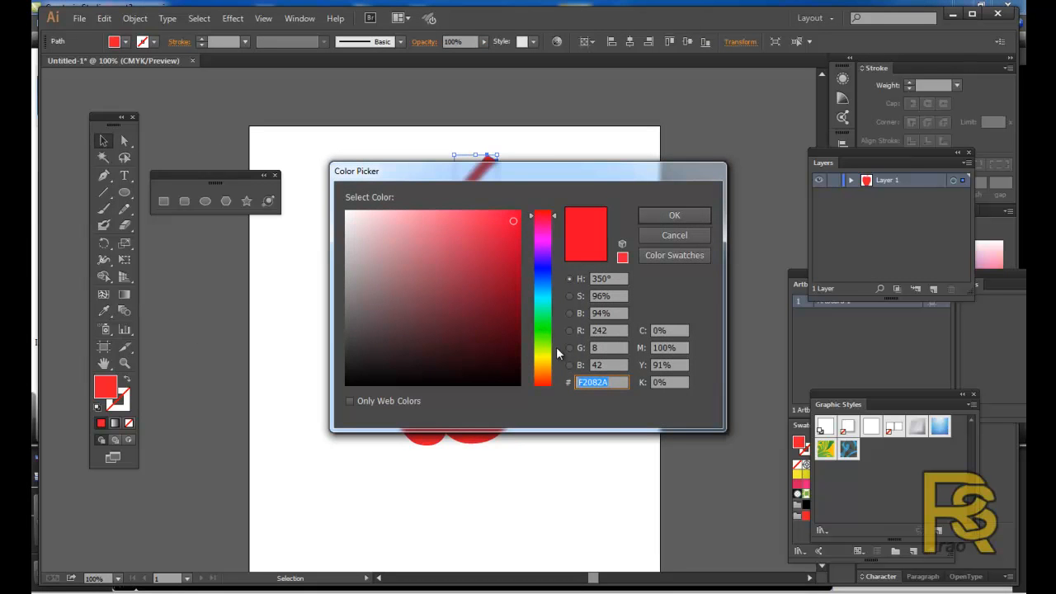
click(545, 364)
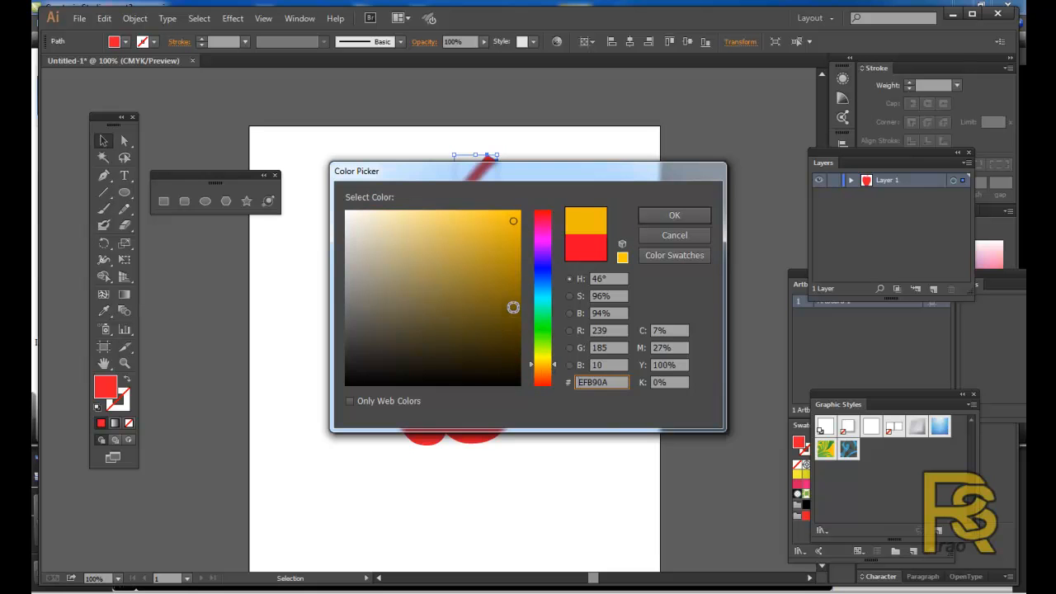
click(511, 308)
click(546, 372)
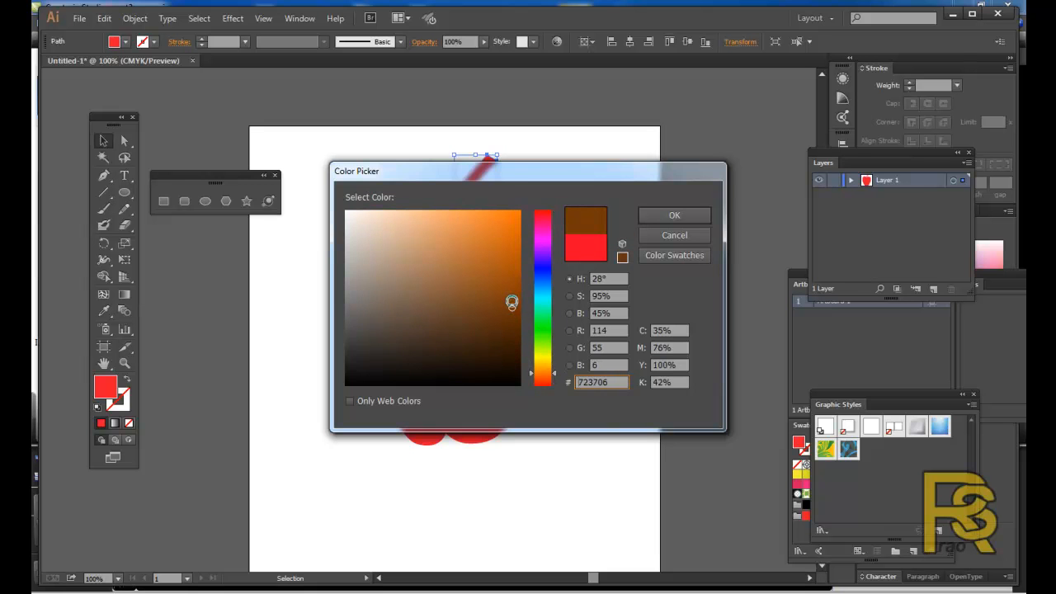
click(514, 289)
click(640, 215)
click(664, 198)
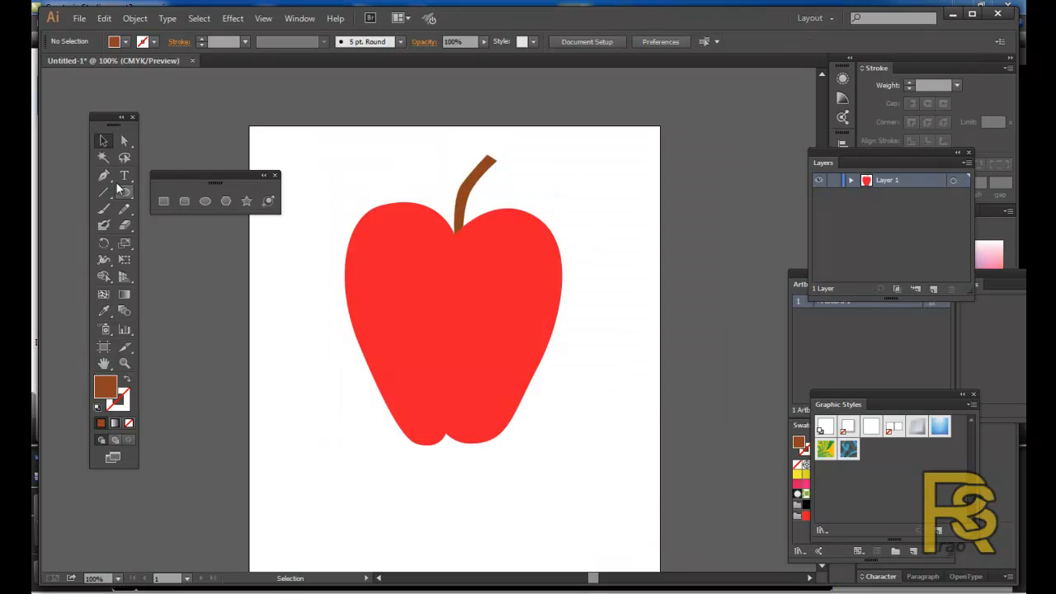
Draw a closed leaf with the Pen tool, extending left from the middle of the stem to a pointed tip.
click(106, 172)
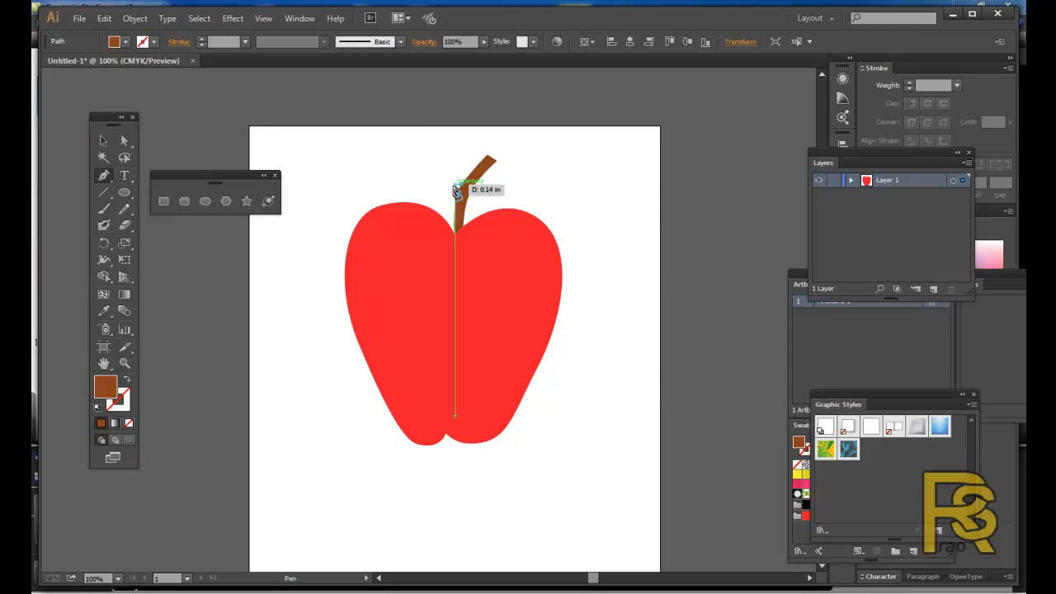
drag(459, 180, 406, 155)
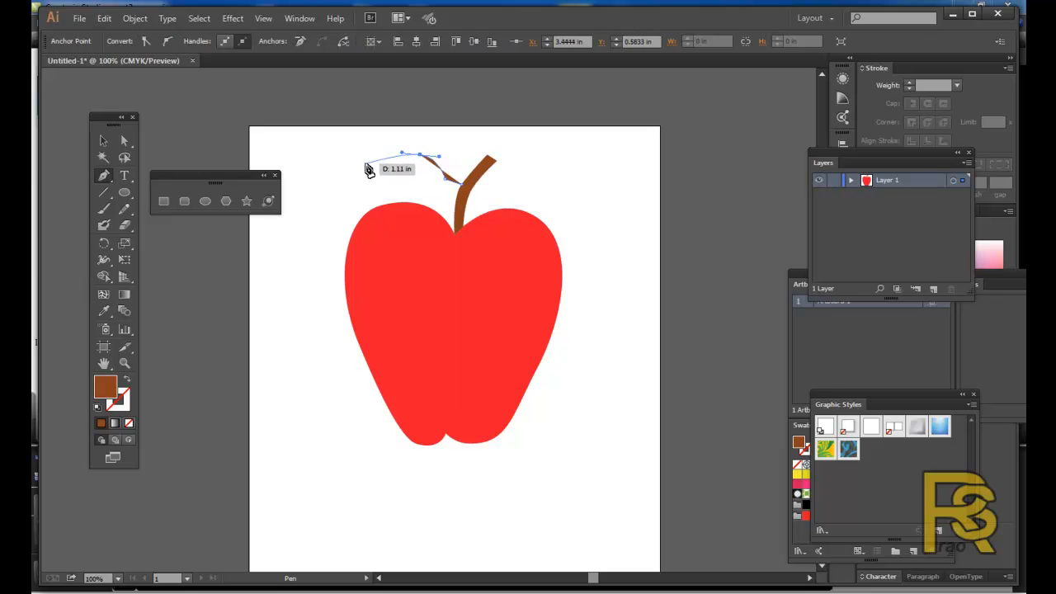
click(366, 165)
drag(369, 170, 464, 195)
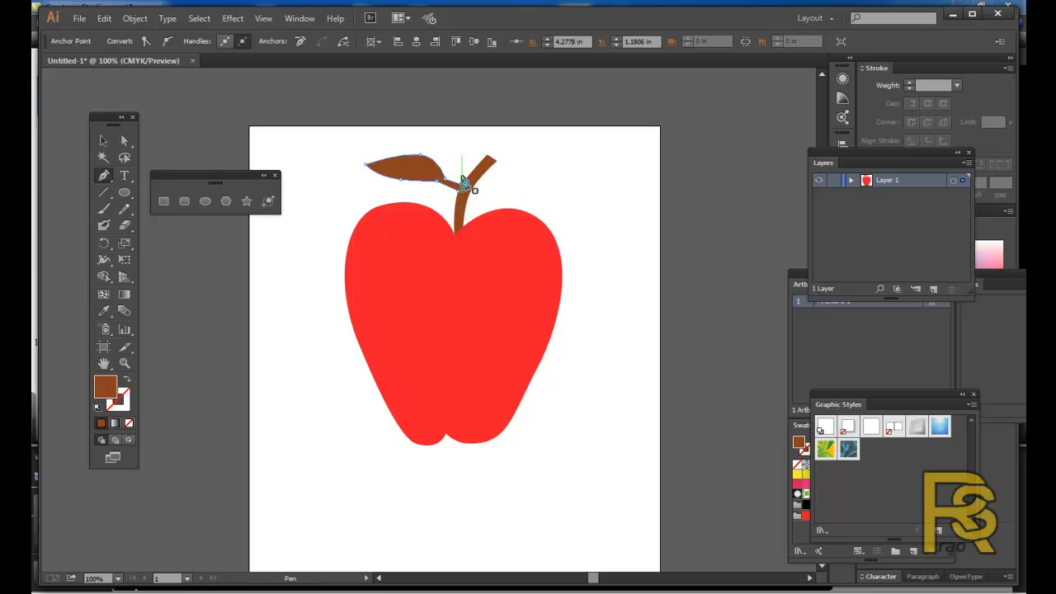
Refine the leaf's upper and lower curves with Direct Selection, then deselect it.
click(124, 141)
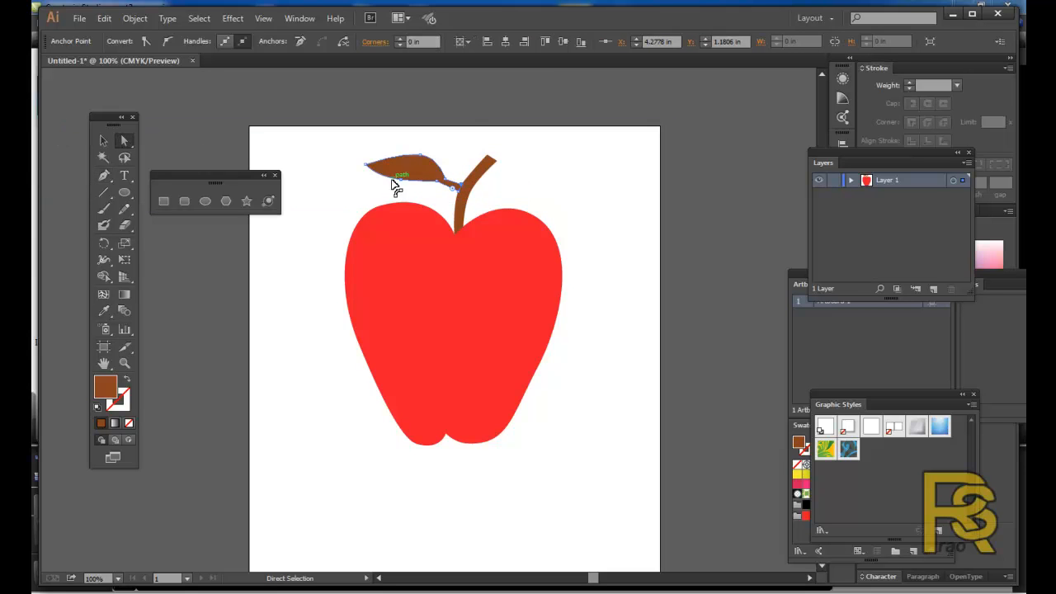
drag(400, 179, 415, 155)
click(449, 145)
click(436, 147)
Fill the leaf with dark green at hue 122°.
click(415, 177)
double_click(111, 386)
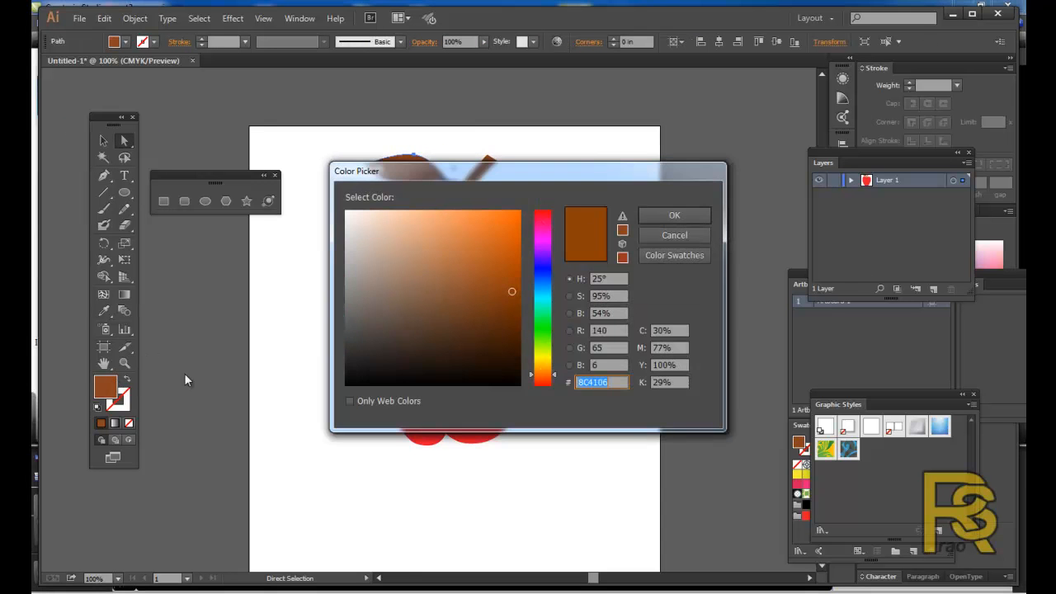
click(542, 327)
click(512, 245)
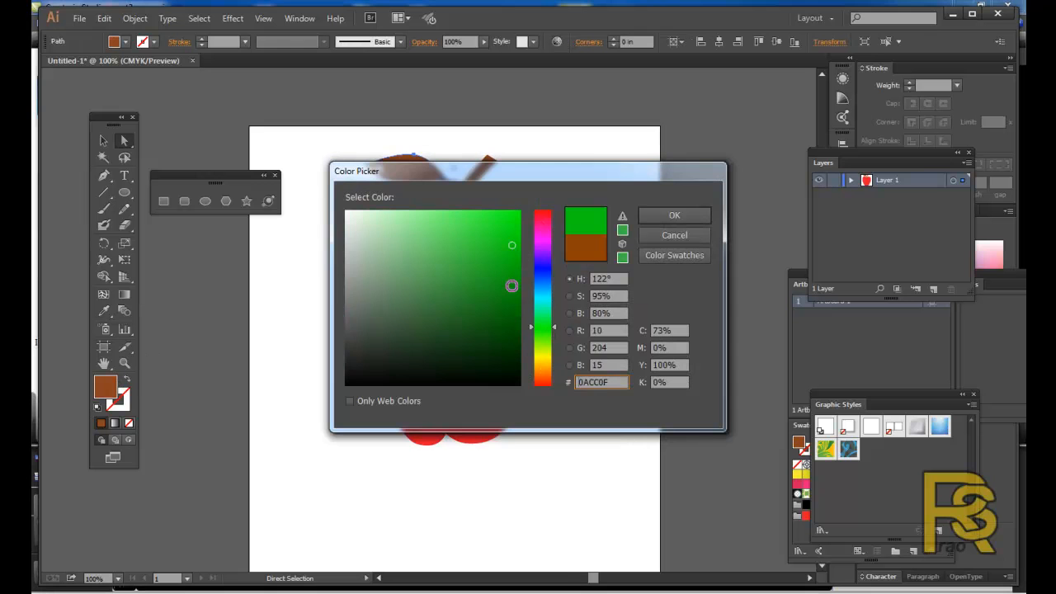
click(511, 286)
click(673, 216)
click(675, 251)
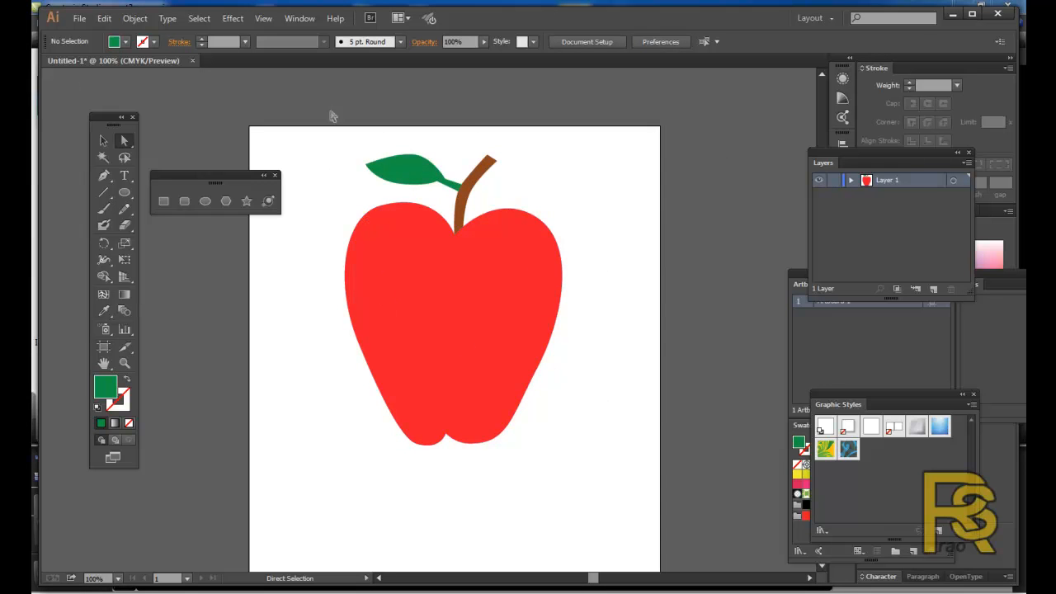
Select the apple, stem and leaf together and move them past the artboard's right edge to clear the drawing area.
drag(327, 153, 599, 493)
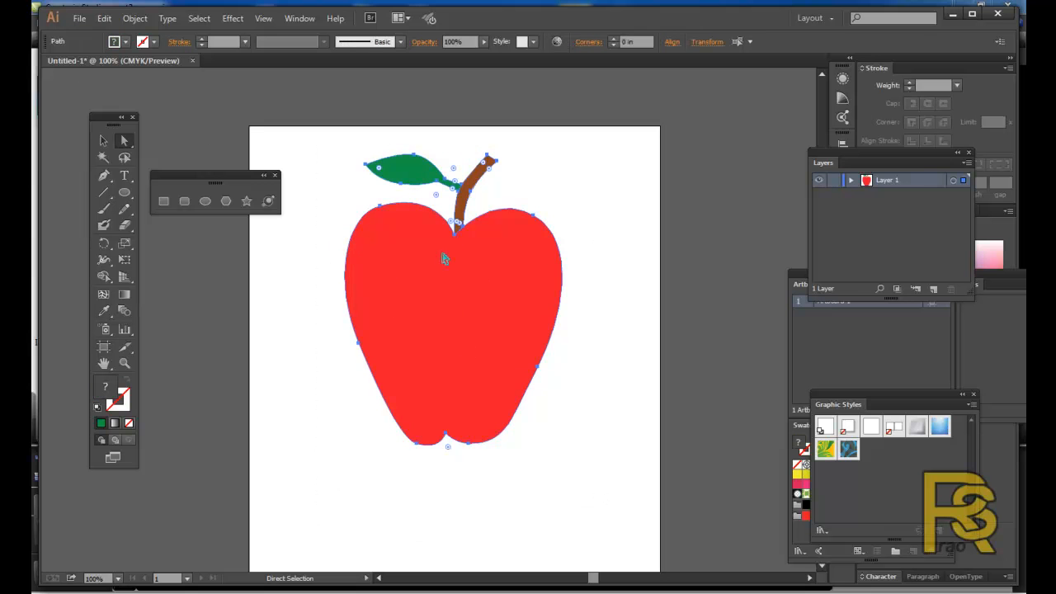
click(625, 260)
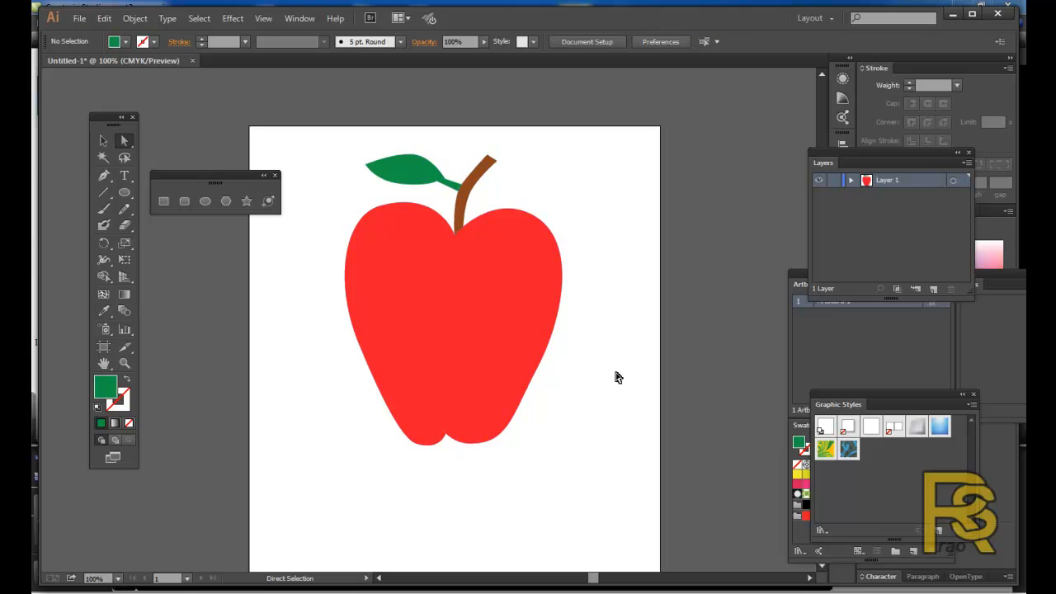
drag(325, 135, 618, 478)
drag(532, 356, 776, 374)
drag(676, 346, 721, 344)
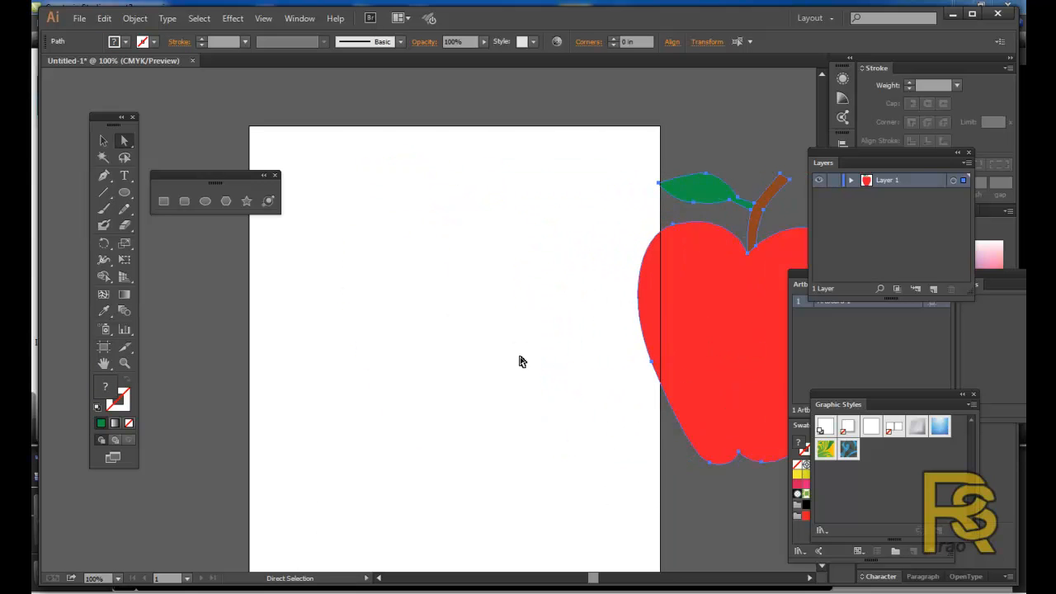
click(533, 357)
Draw a closed green heart with the Pen tool, with two curved top lobes and a pointed bottom tip.
click(106, 176)
click(441, 249)
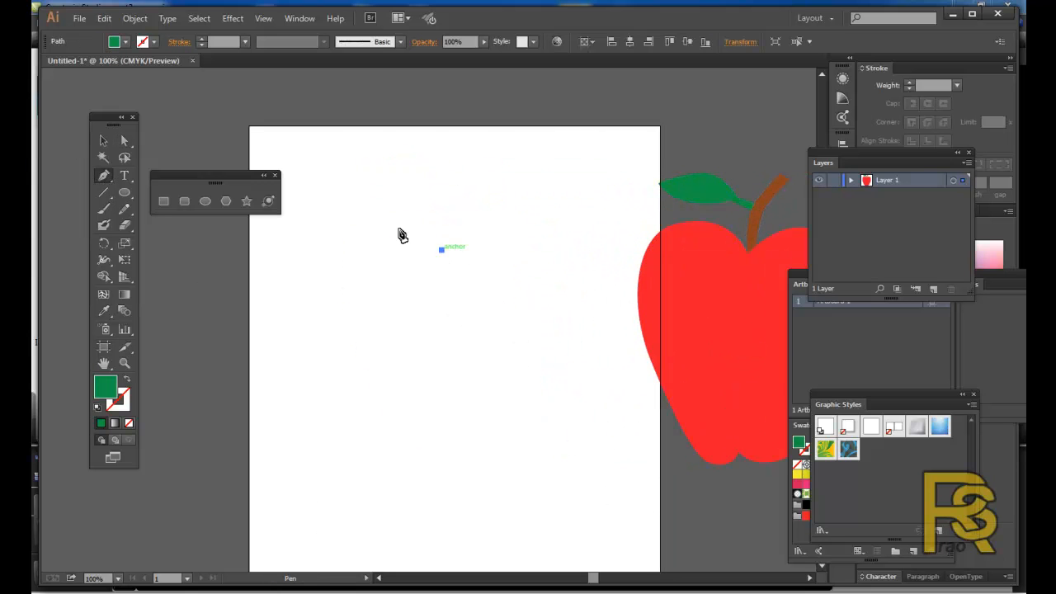
drag(367, 243, 355, 275)
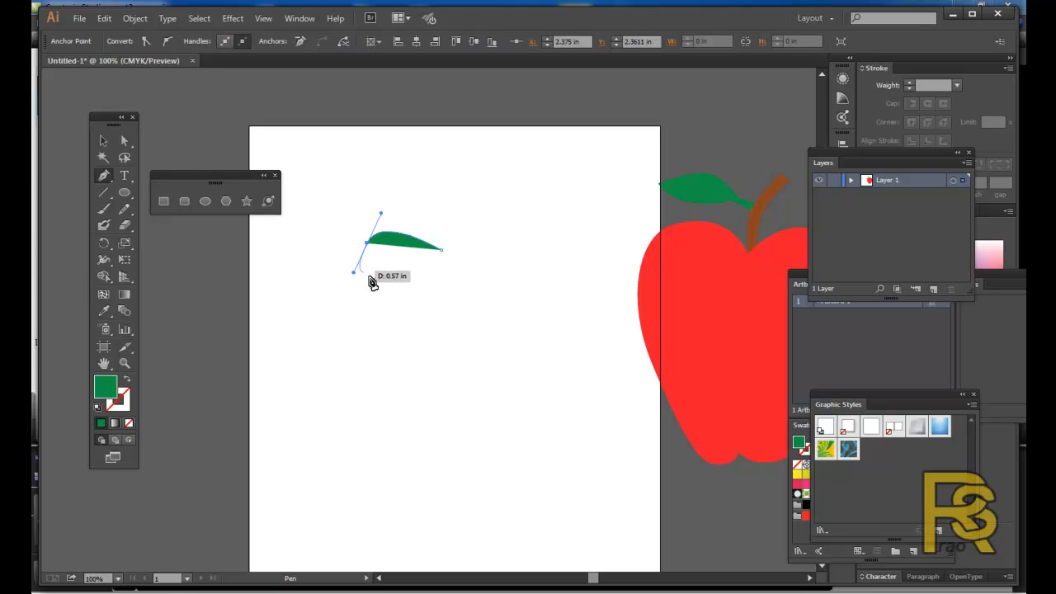
click(455, 452)
drag(531, 238, 494, 225)
click(444, 247)
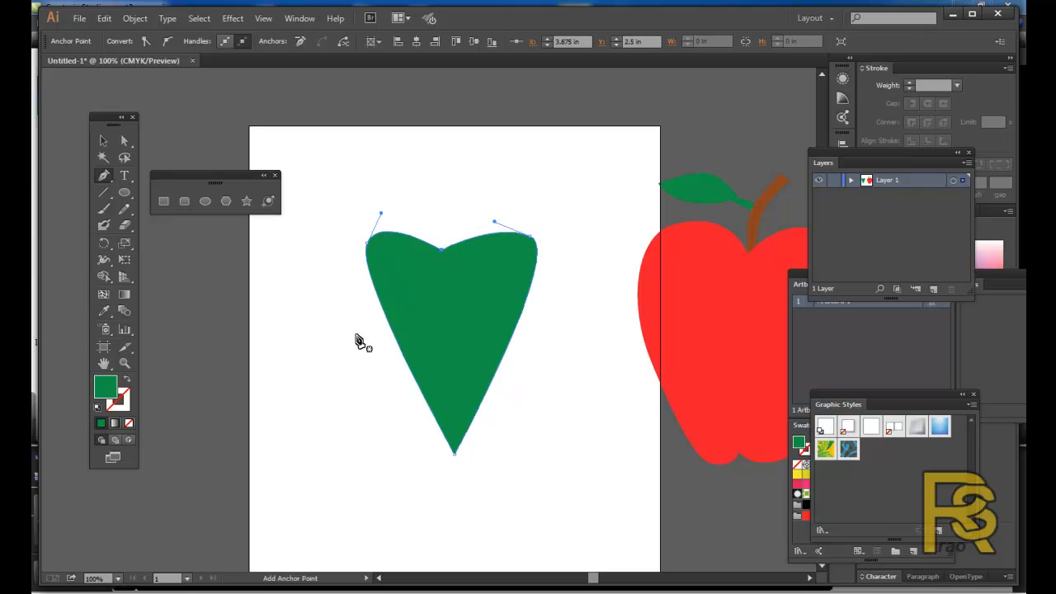
With Direct Selection, lower the heart's top notch point to deepen the dip between the two lobes.
click(126, 143)
click(437, 188)
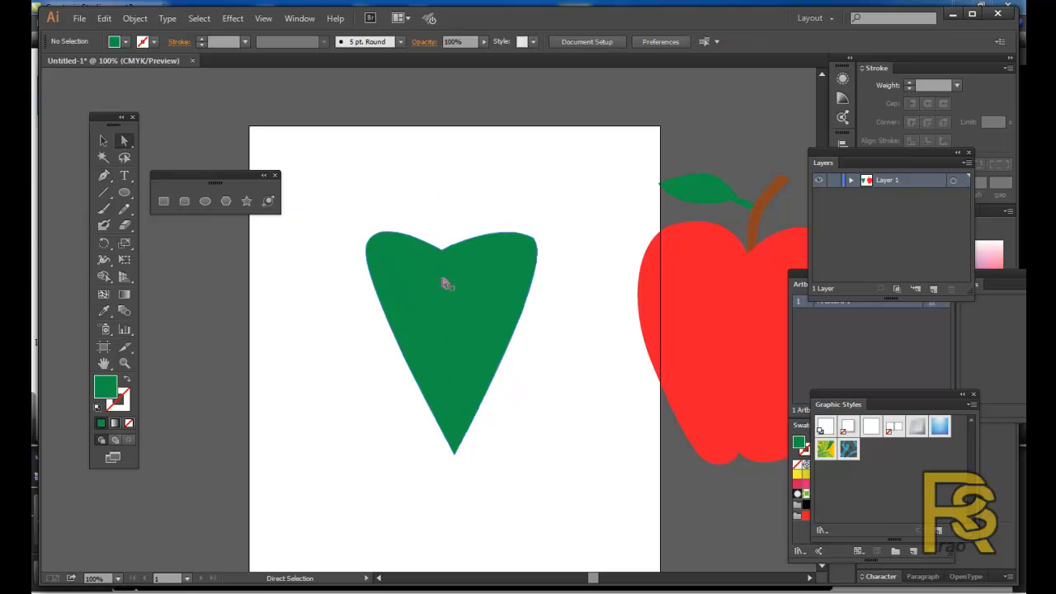
drag(442, 250, 444, 270)
click(456, 206)
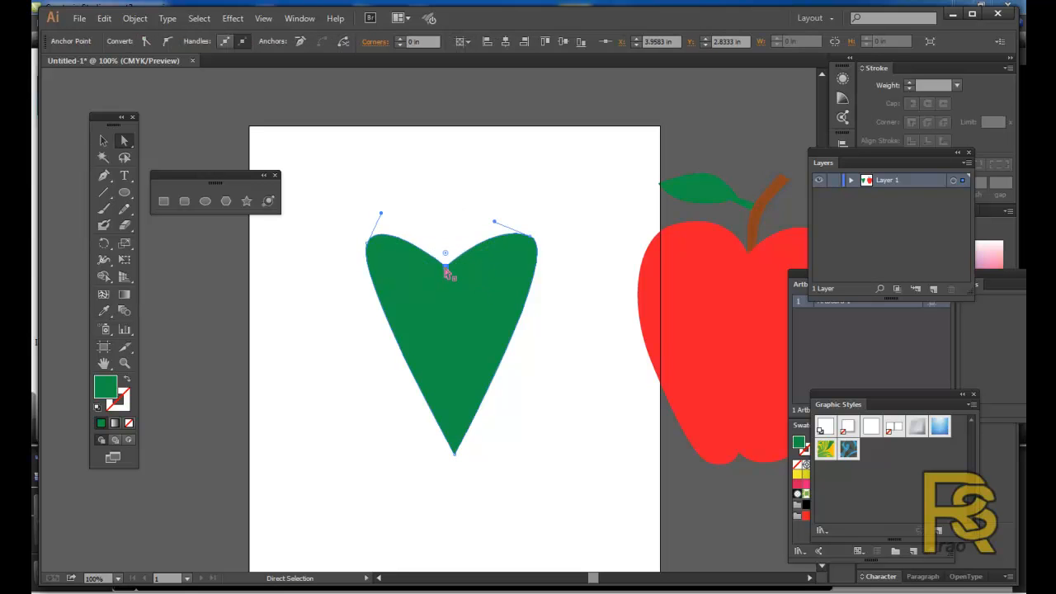
With Direct Selection, shift the heart's bottom tip slightly left and down beneath the notch and select the left lobe's anchor point.
drag(455, 454, 452, 458)
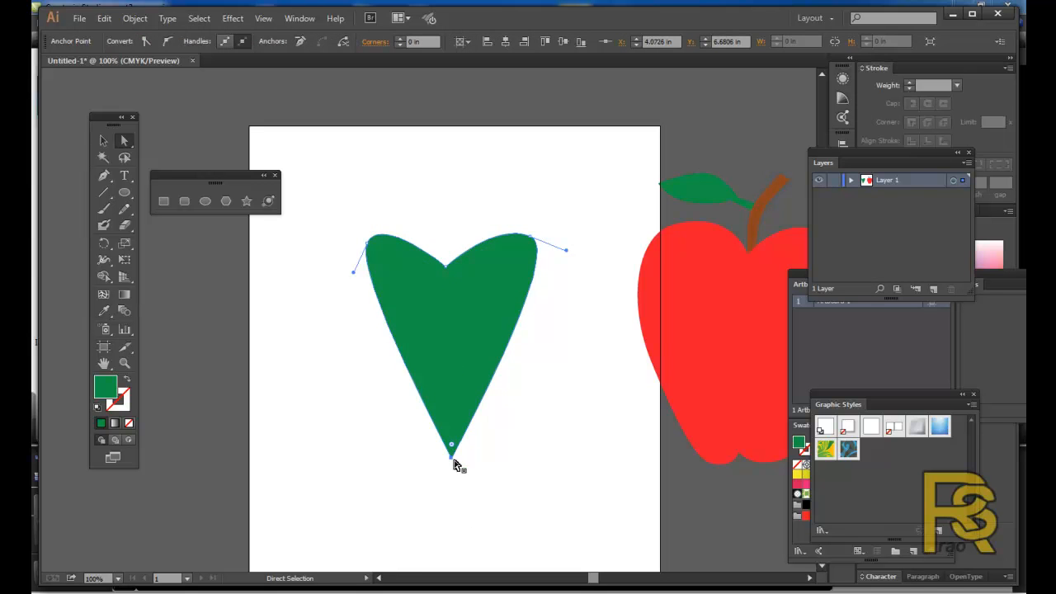
drag(446, 266, 447, 267)
click(366, 245)
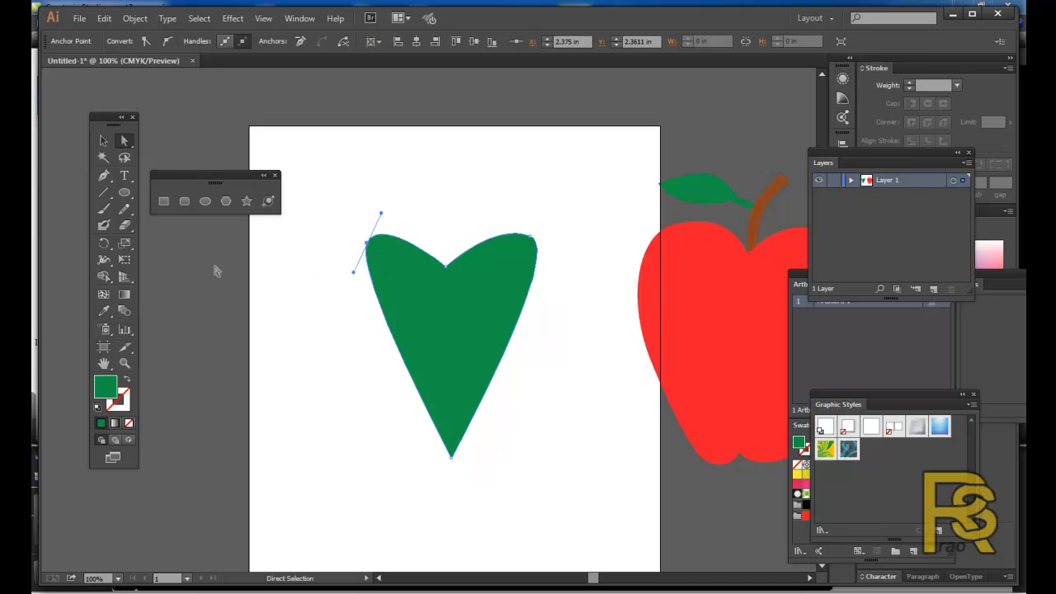
With the Anchor Point tool, convert the heart's top notch and bottom tip from sharp corners into smooth curves.
click(103, 175)
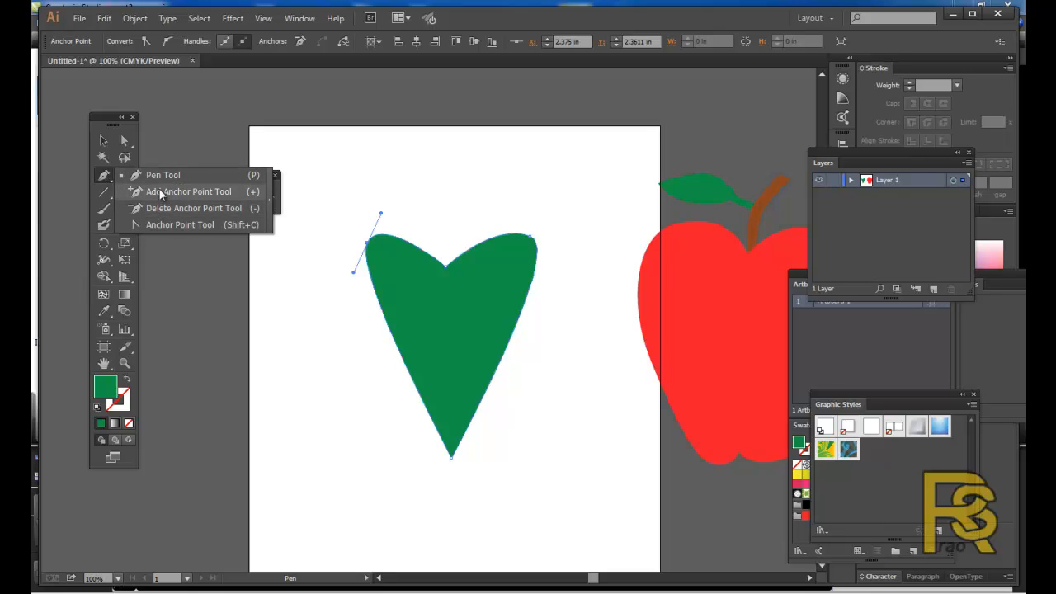
click(105, 175)
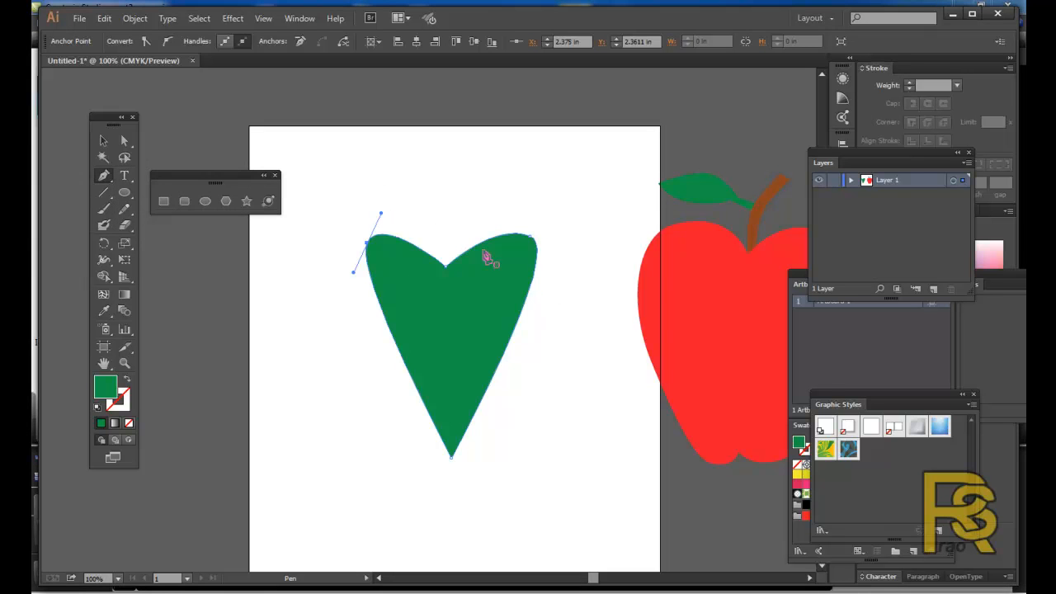
click(105, 175)
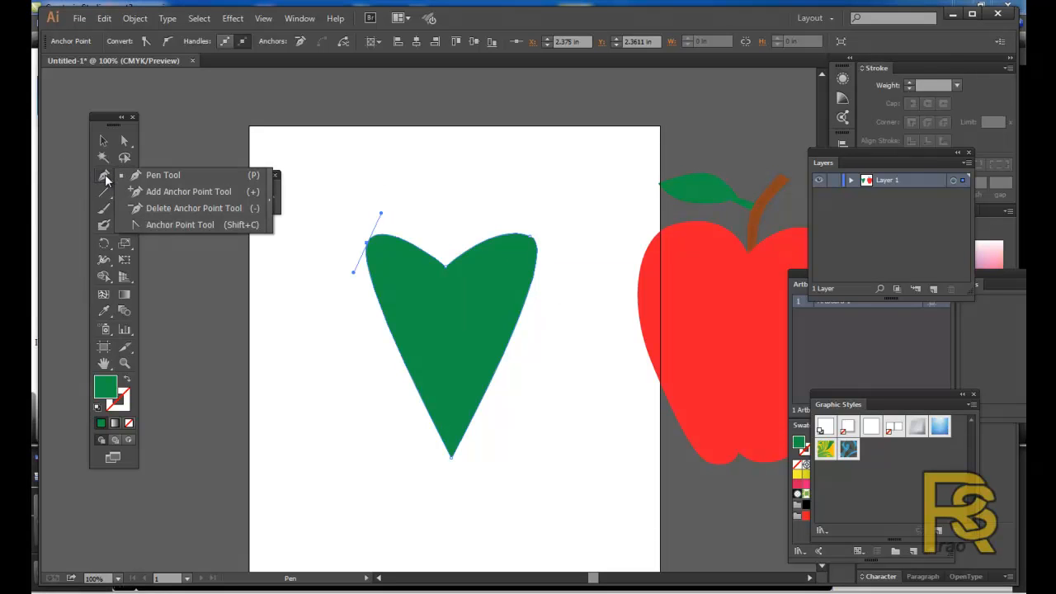
click(178, 226)
drag(445, 271, 423, 271)
drag(452, 457, 488, 462)
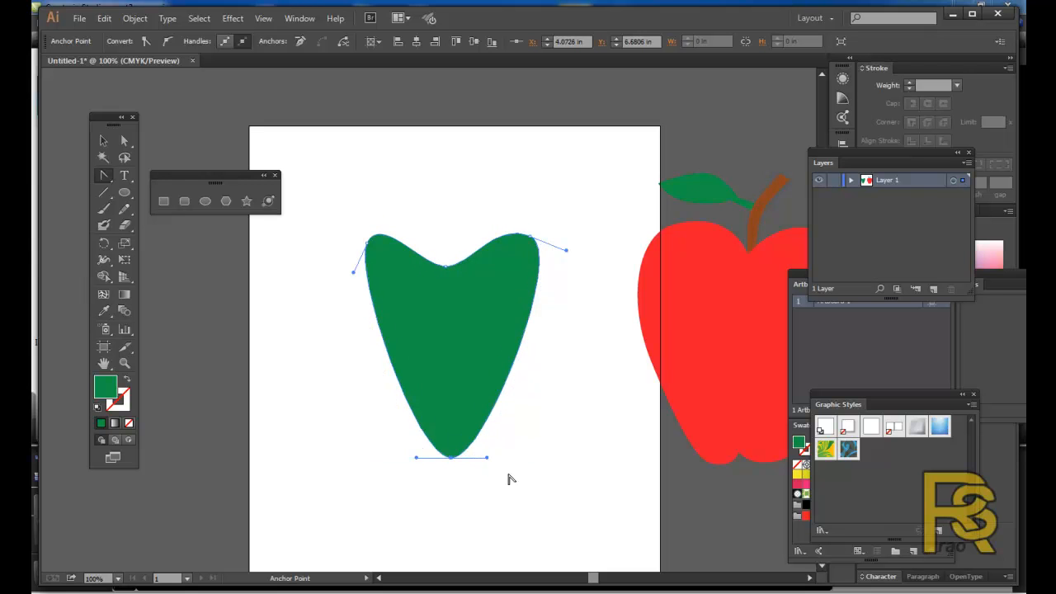
Convert the heart's bottom tip, top notch and both lobe points to sharp corners with the Anchor Point tool.
drag(417, 458, 453, 459)
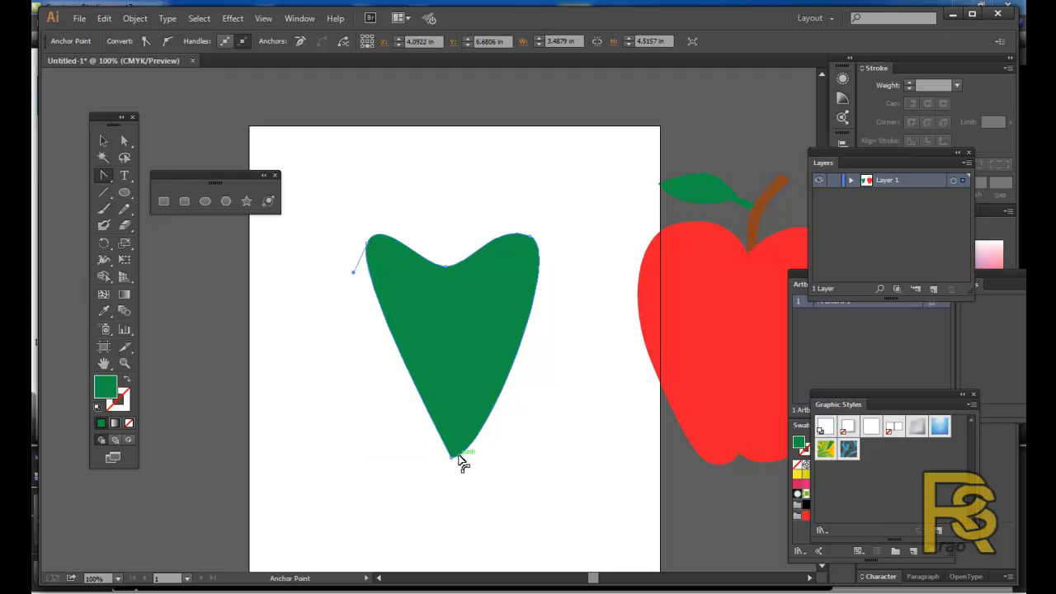
click(451, 459)
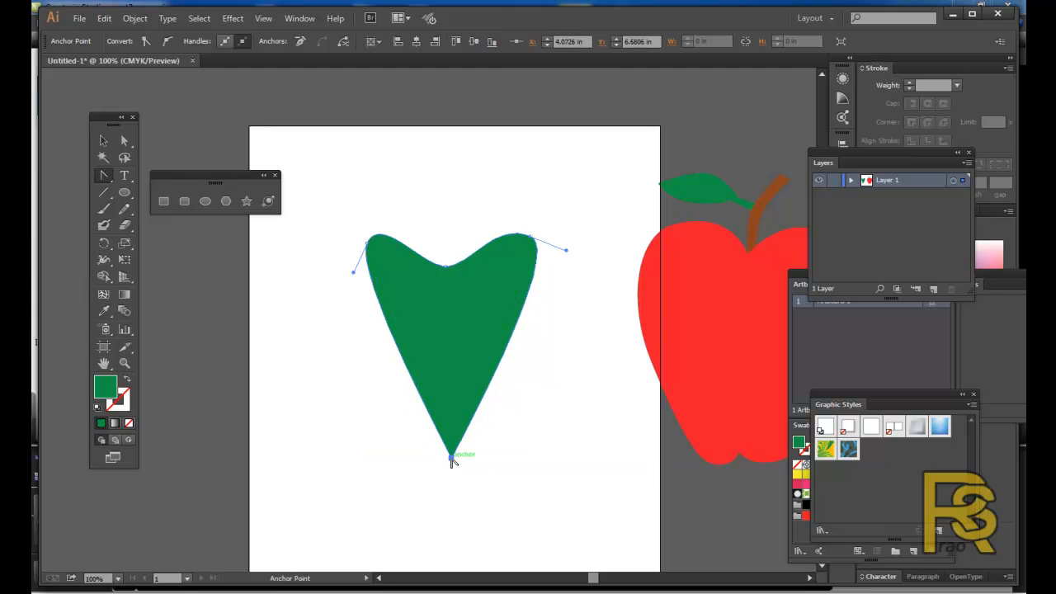
mouse_move(453, 459)
mouse_down()
mouse_move(512, 462)
mouse_move(451, 459)
mouse_up()
click(451, 458)
click(446, 266)
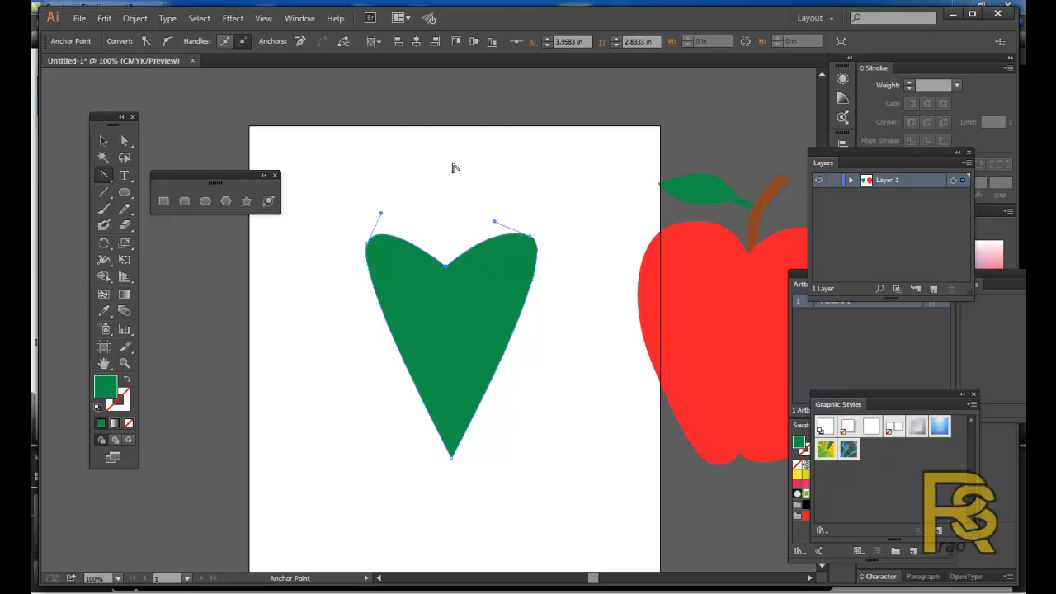
click(367, 246)
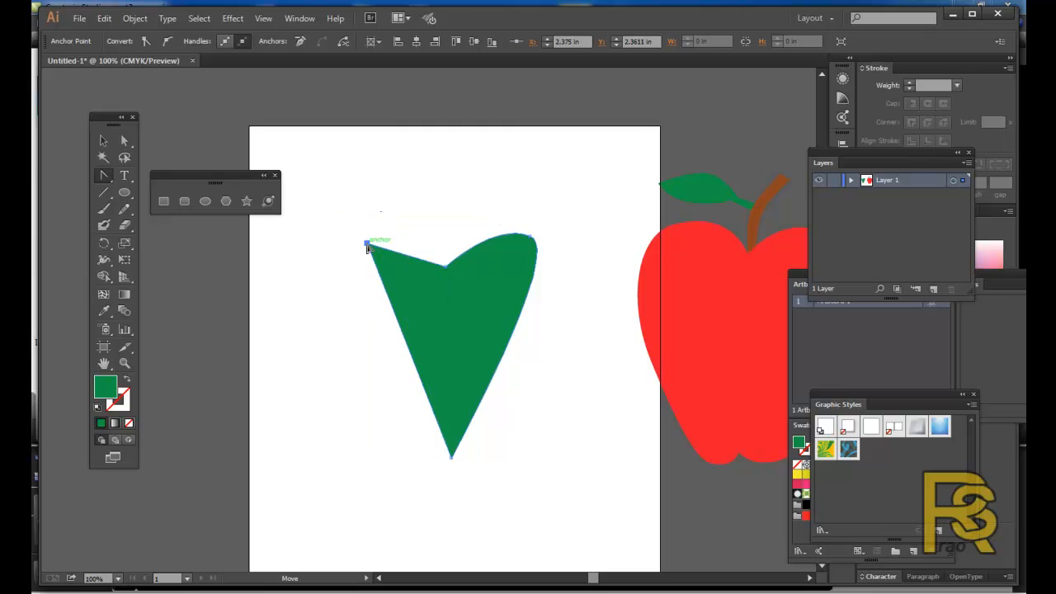
click(530, 238)
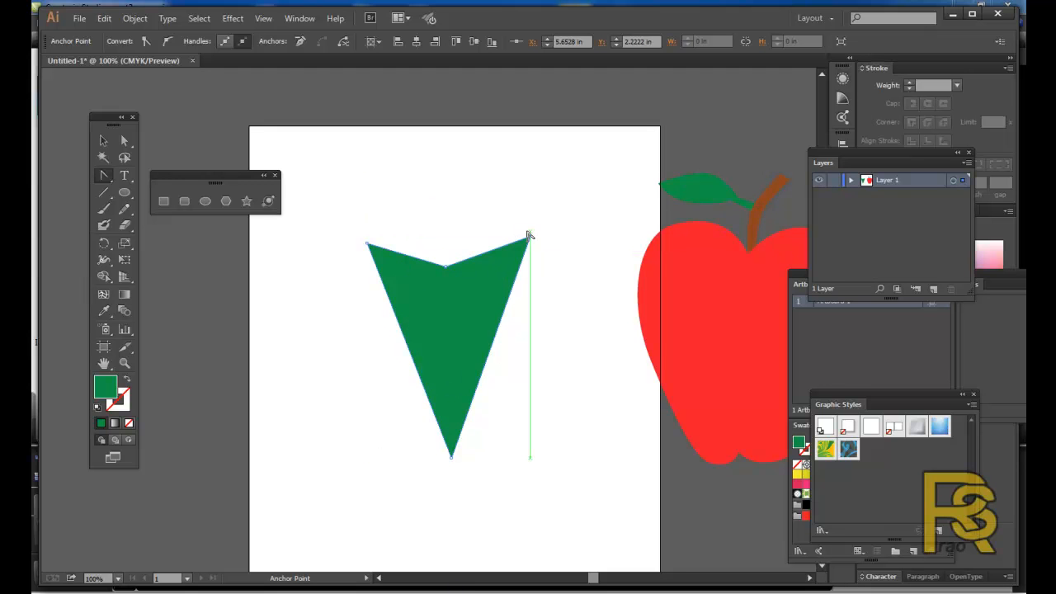
Pull curve handles out of both lobe points, the bottom tip and the notch to round all four corners.
drag(531, 237, 551, 254)
drag(368, 244, 341, 275)
drag(451, 458, 479, 456)
drag(444, 266, 420, 266)
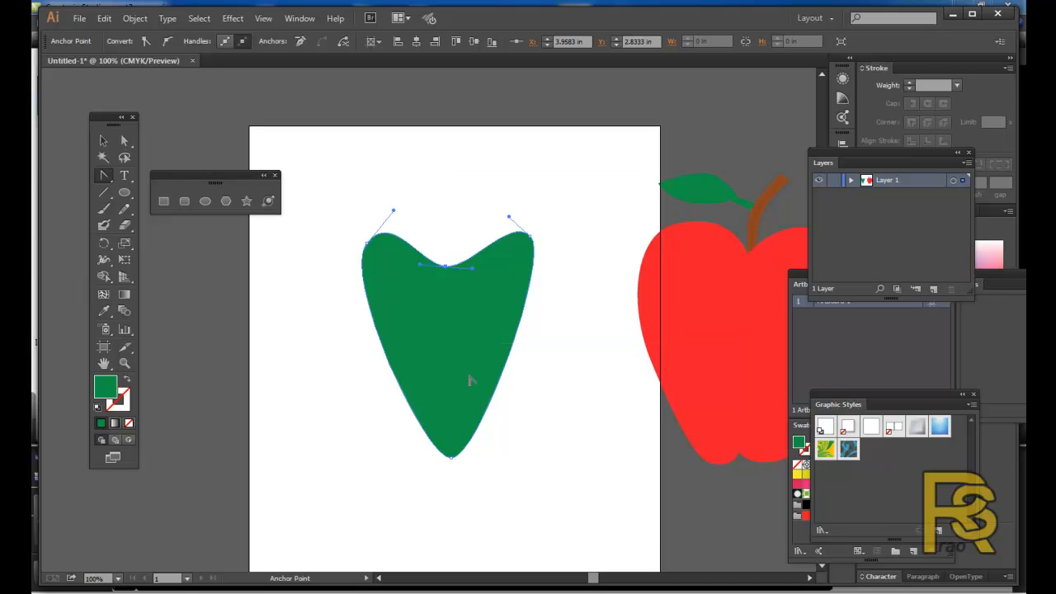
Move the whole heart slightly upward with Direct Selection and clear the selection.
click(124, 141)
mouse_move(455, 330)
mouse_down()
mouse_move(439, 306)
mouse_move(472, 336)
mouse_up()
click(724, 349)
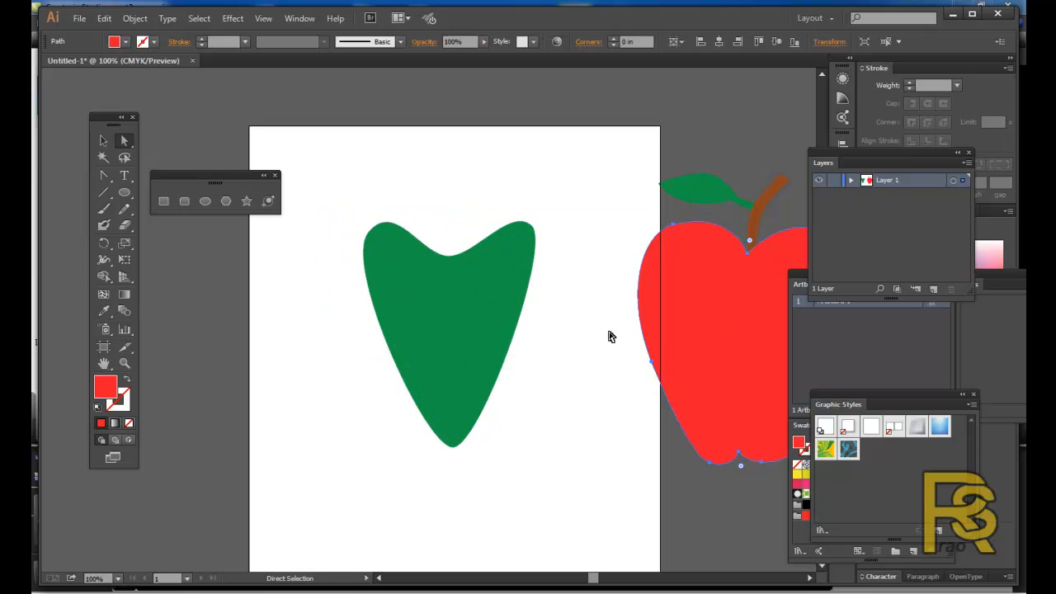
click(369, 396)
Select the apple, stem and leaf together and move them left so they overlap the artboard's left edge.
scroll(675, 292, down, 1)
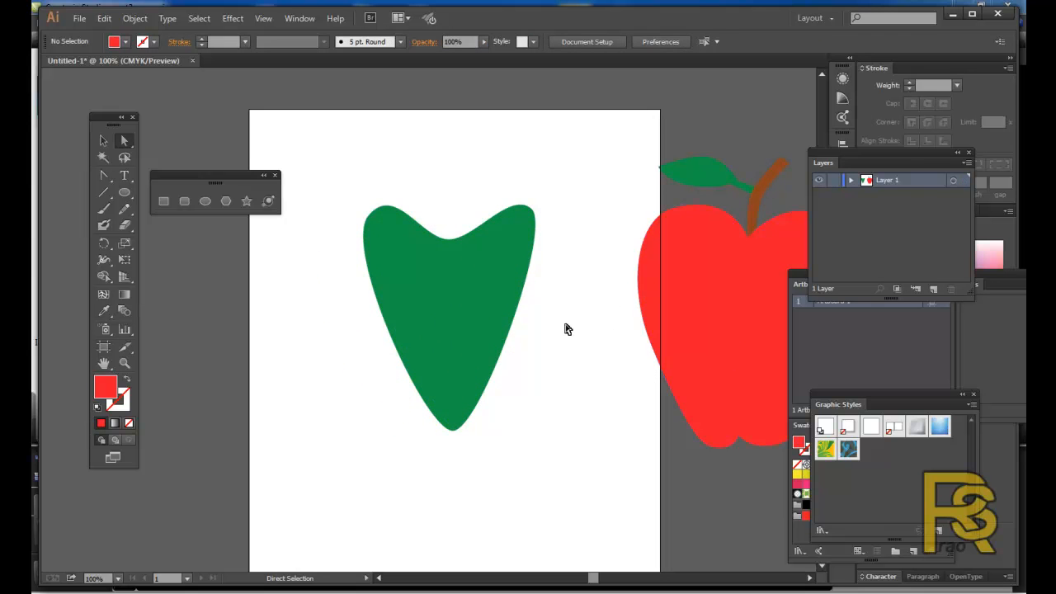
scroll(574, 325, up, 3)
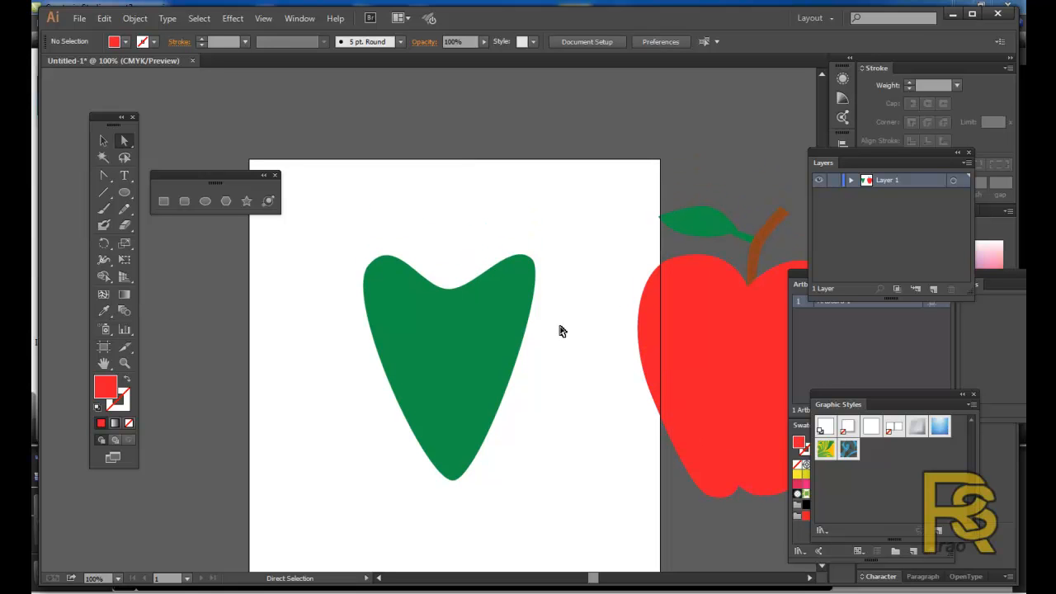
key(ctrl+minus)
drag(547, 208, 767, 445)
mouse_move(684, 366)
mouse_down()
mouse_move(489, 384)
mouse_move(349, 377)
mouse_move(378, 415)
mouse_up()
Move the green heart to the right, away from the apple, toward the artboard's right edge.
click(416, 354)
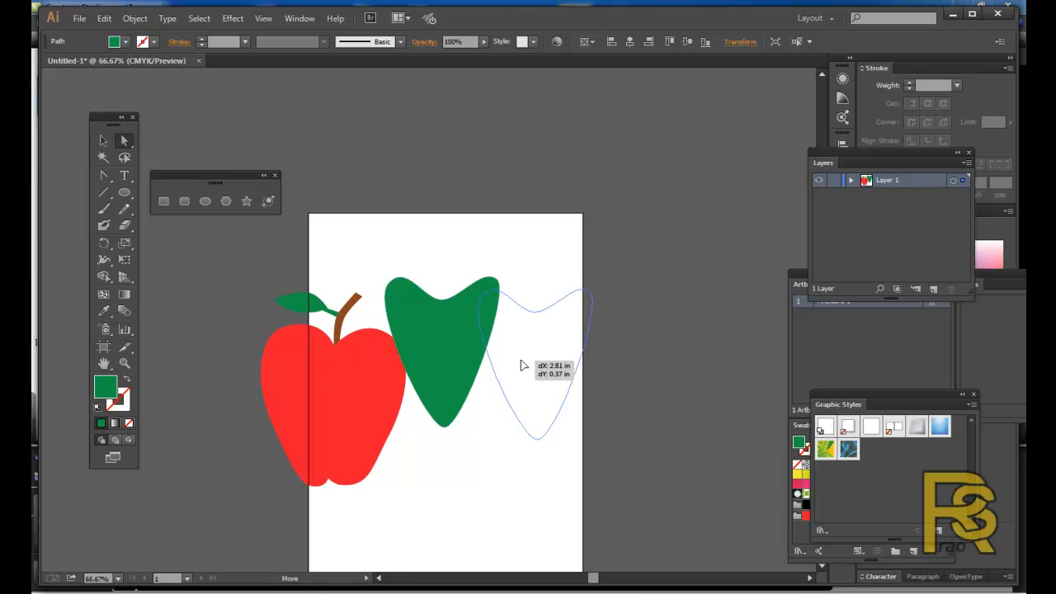